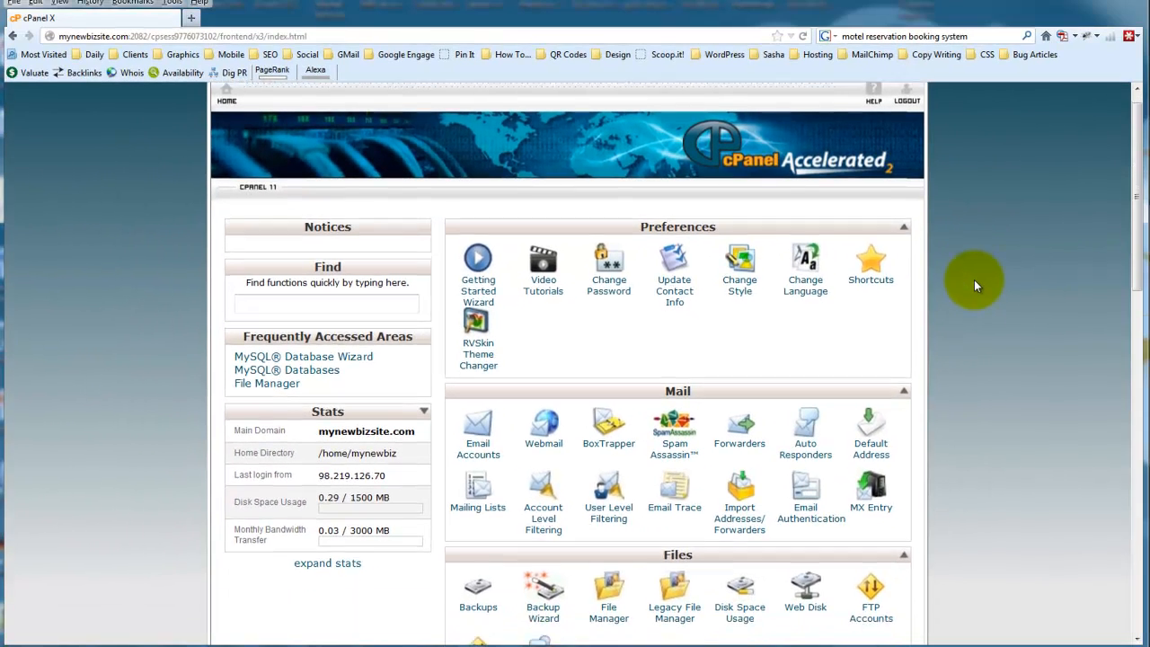
Create a new database with the suffix testdemo using the MySQL Database Wizard
scroll(991, 281, "down", 5)
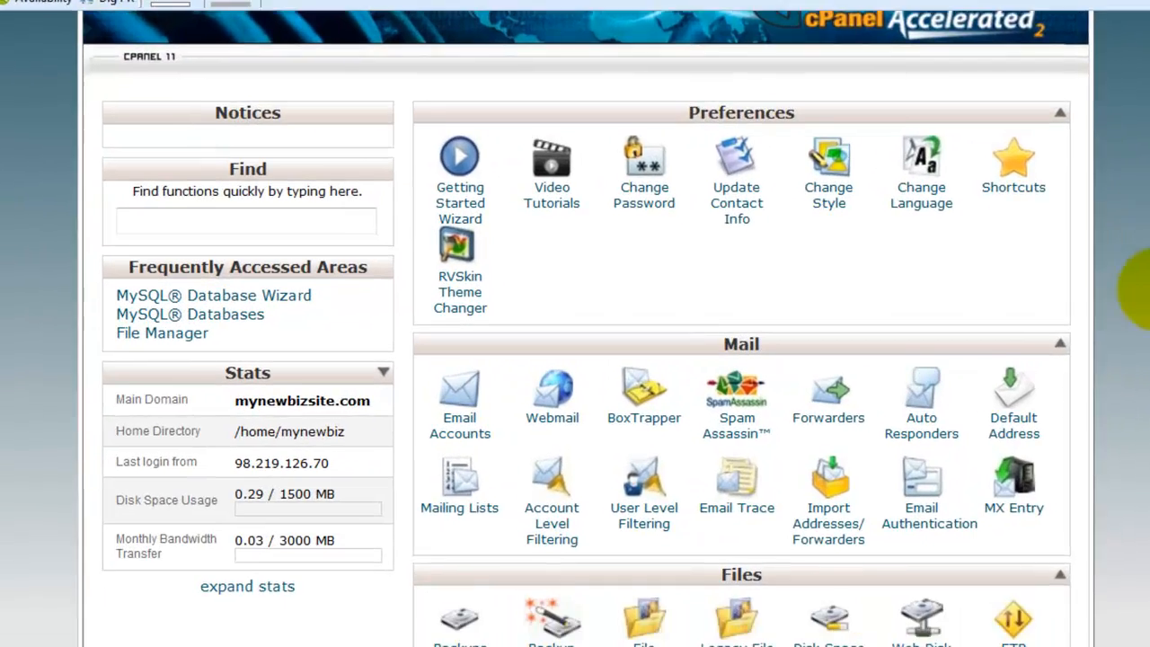
scroll(1090, 264, "down", 10)
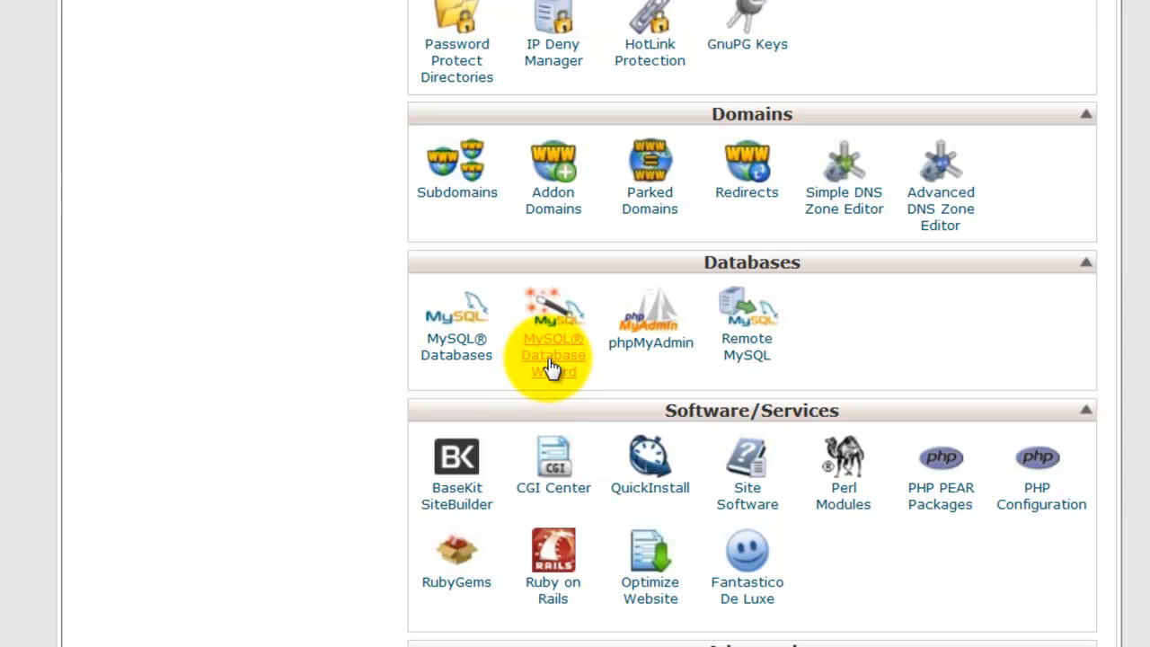
left_click(552, 368)
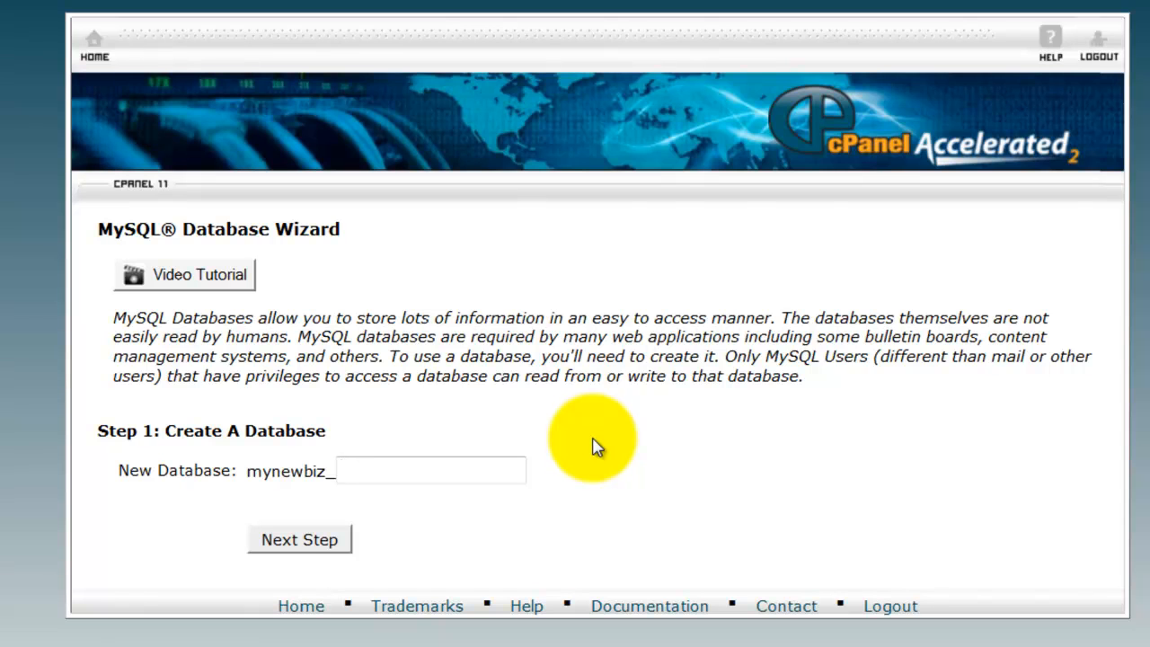
type("tes")
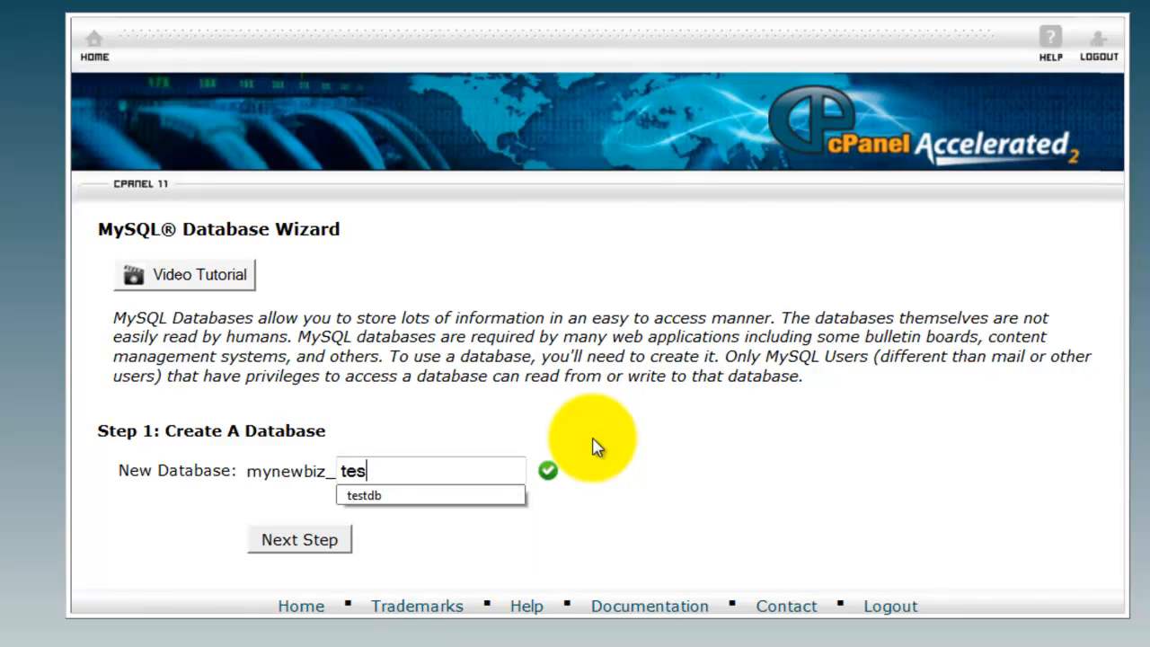
type("tdemo")
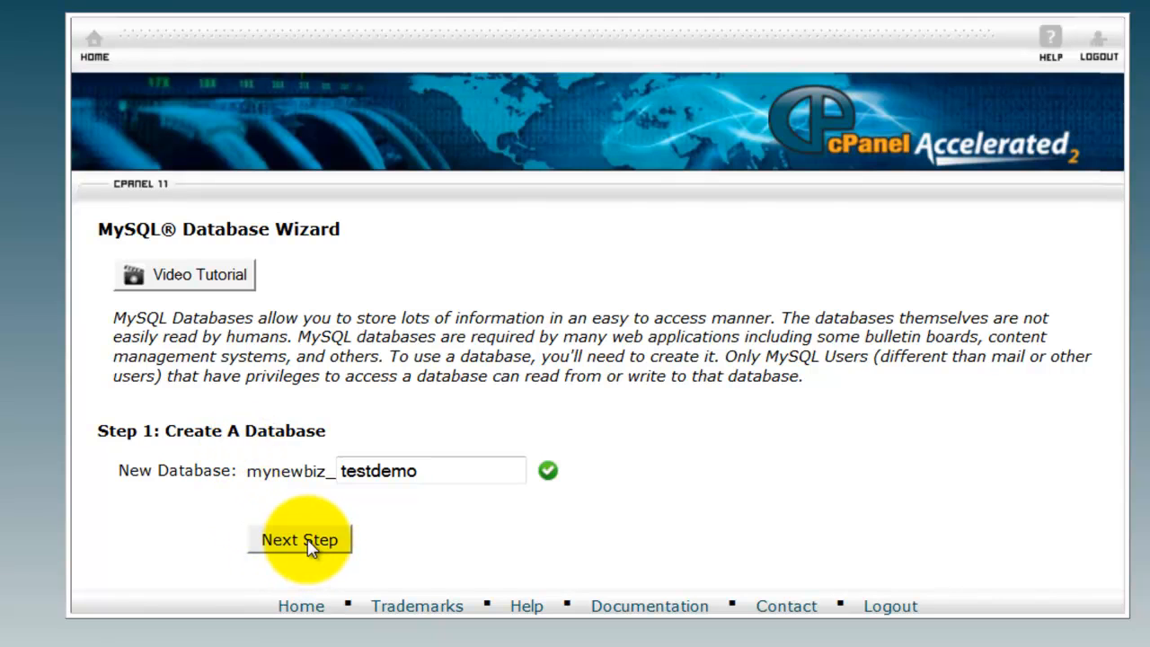
left_click(301, 540)
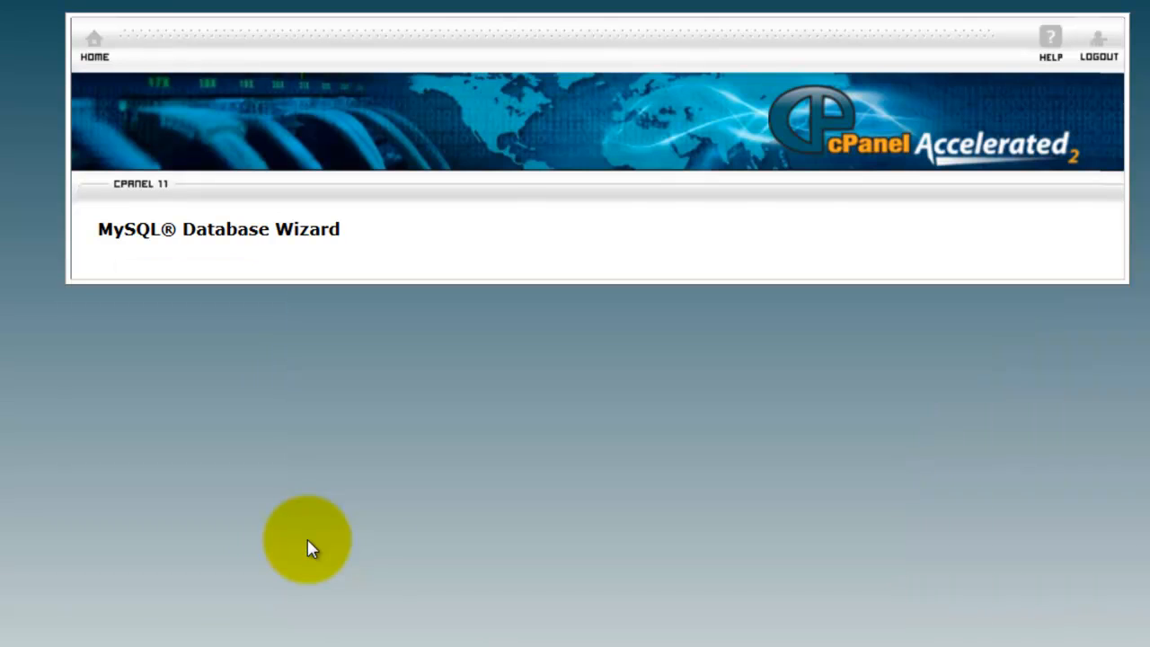
Copy the database name mynewbiz_testdemo from the wizard into the Database name line of the Database Info document in Word
left_click_drag(1149, 18, 1011, 189)
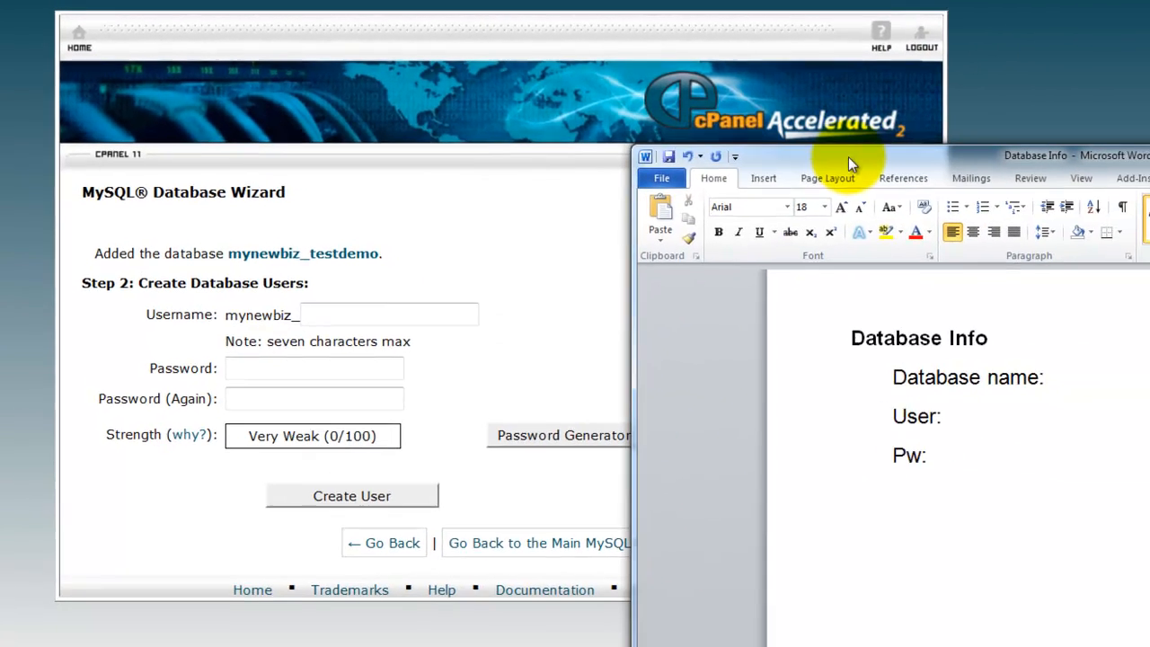
left_click_drag(228, 254, 273, 227)
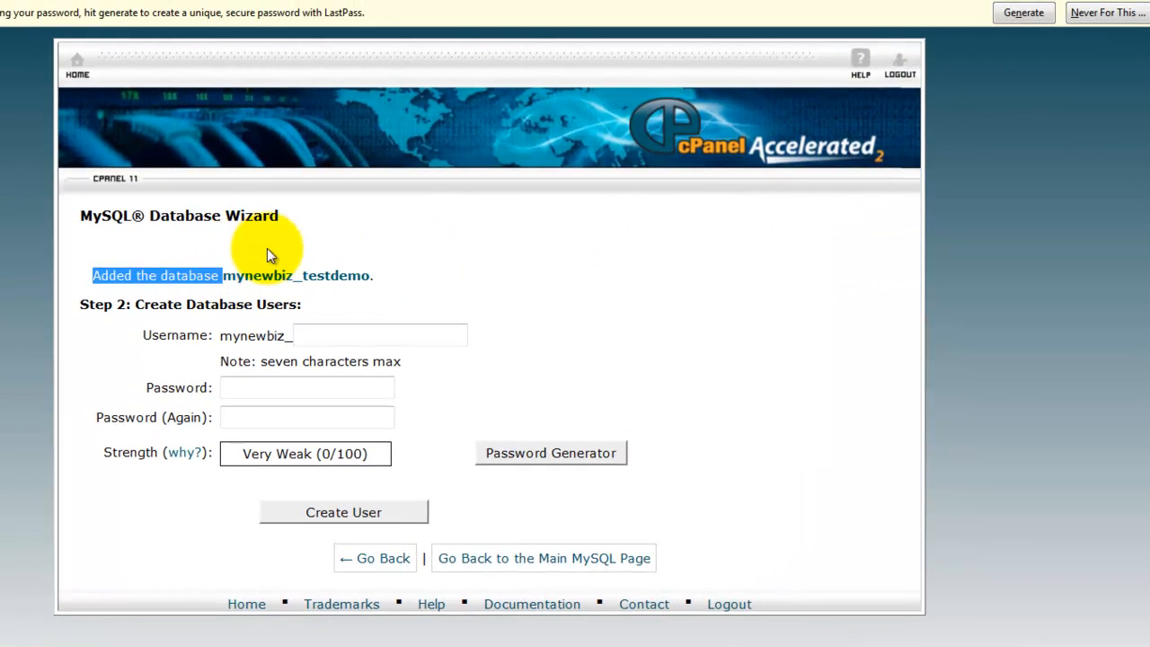
left_click_drag(223, 275, 369, 280)
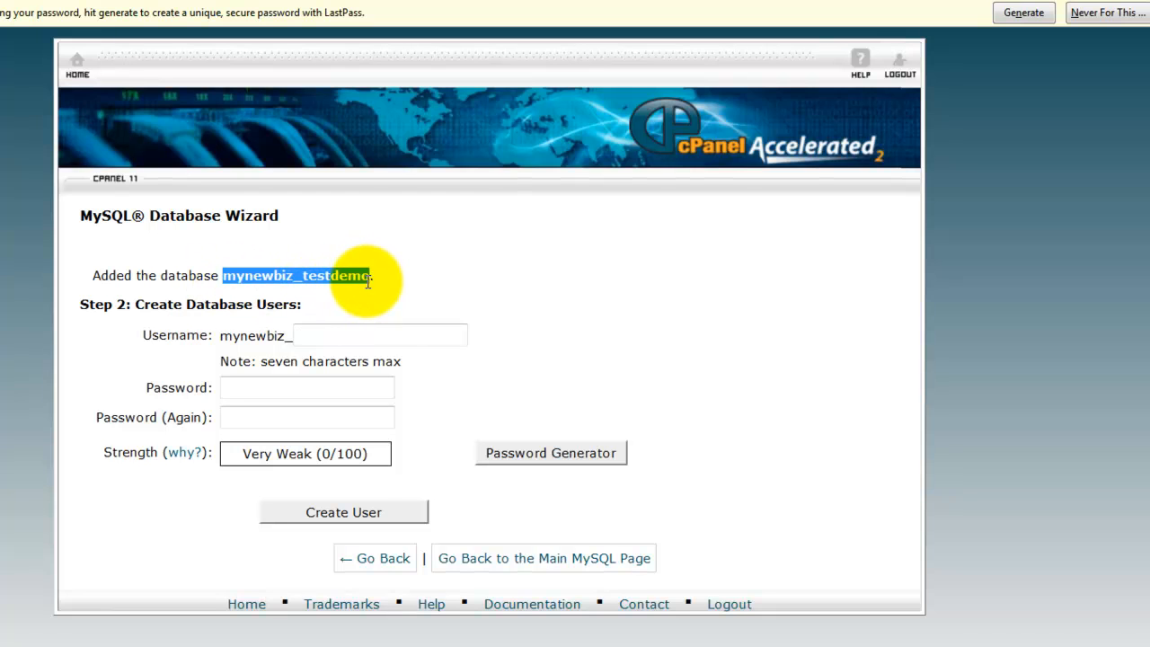
right_click(367, 280)
left_click(416, 311)
key("alt+Tab")
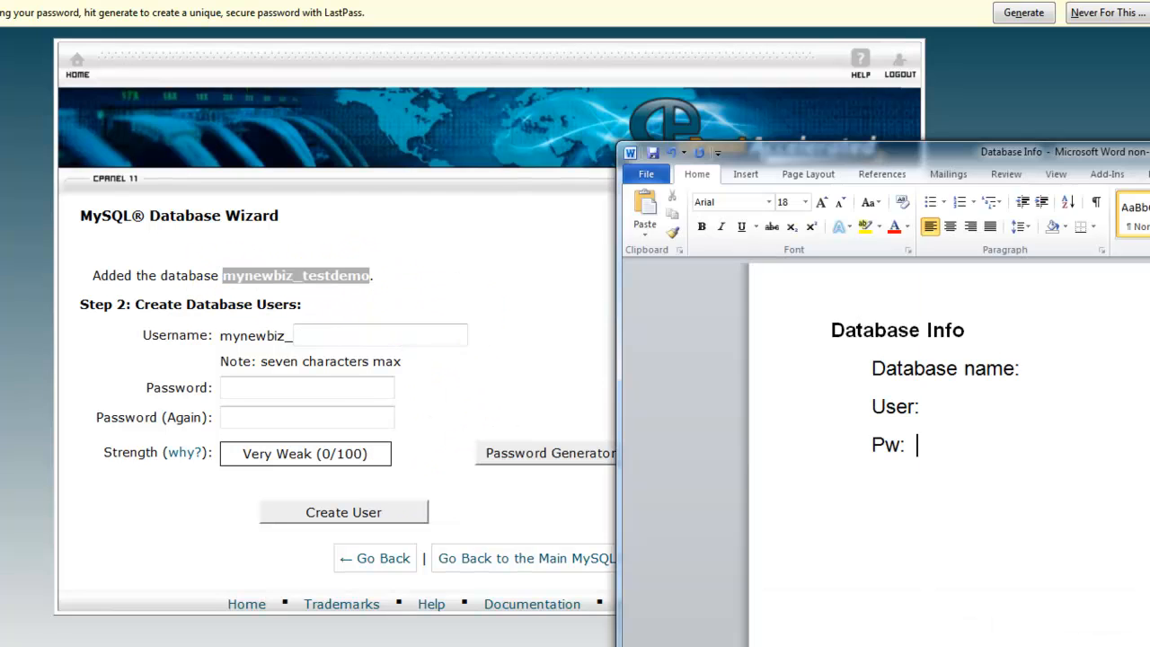
left_click(1044, 368)
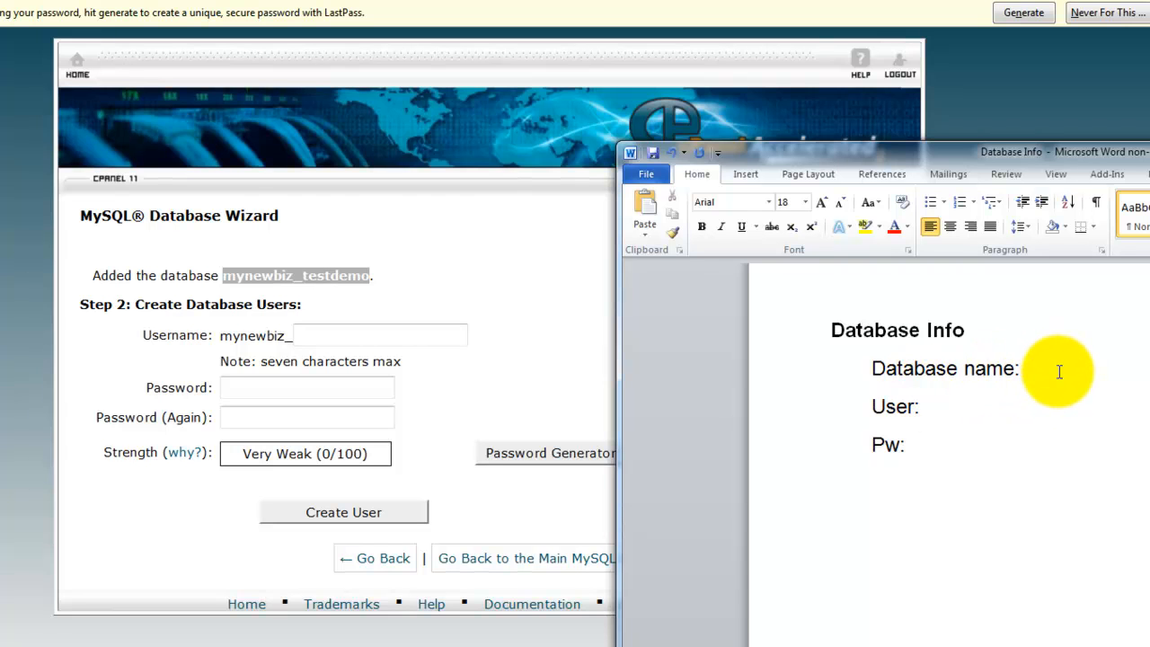
key("ctrl+v")
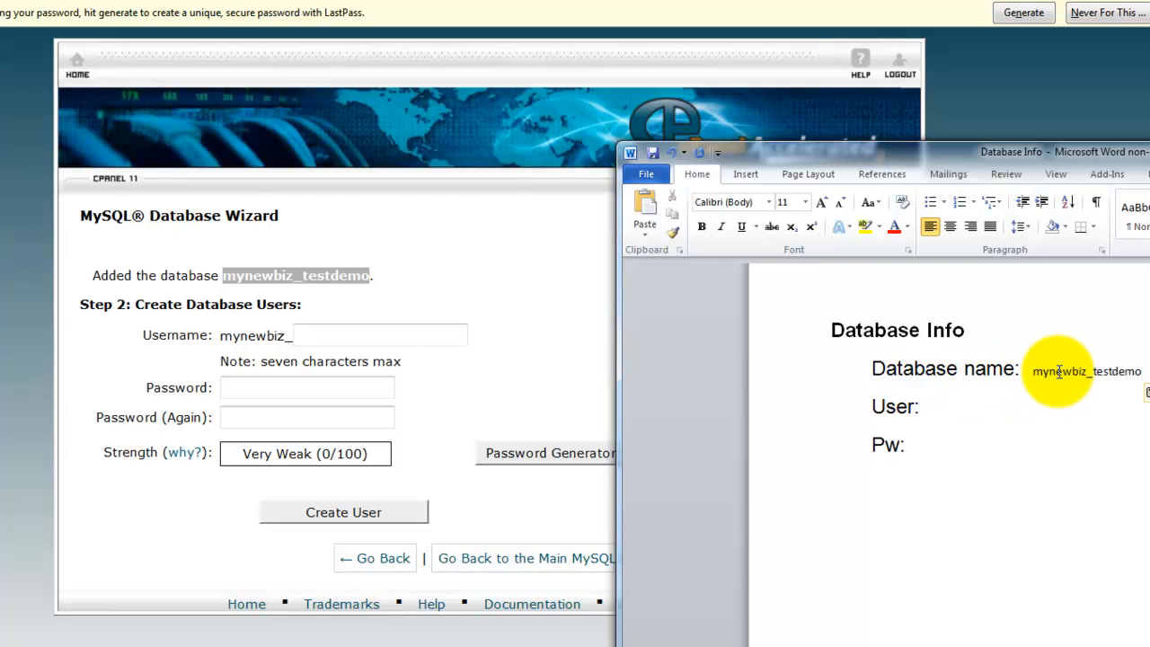
Return to the database wizard in the browser and enter testuse as the new database user's username
left_click(521, 339)
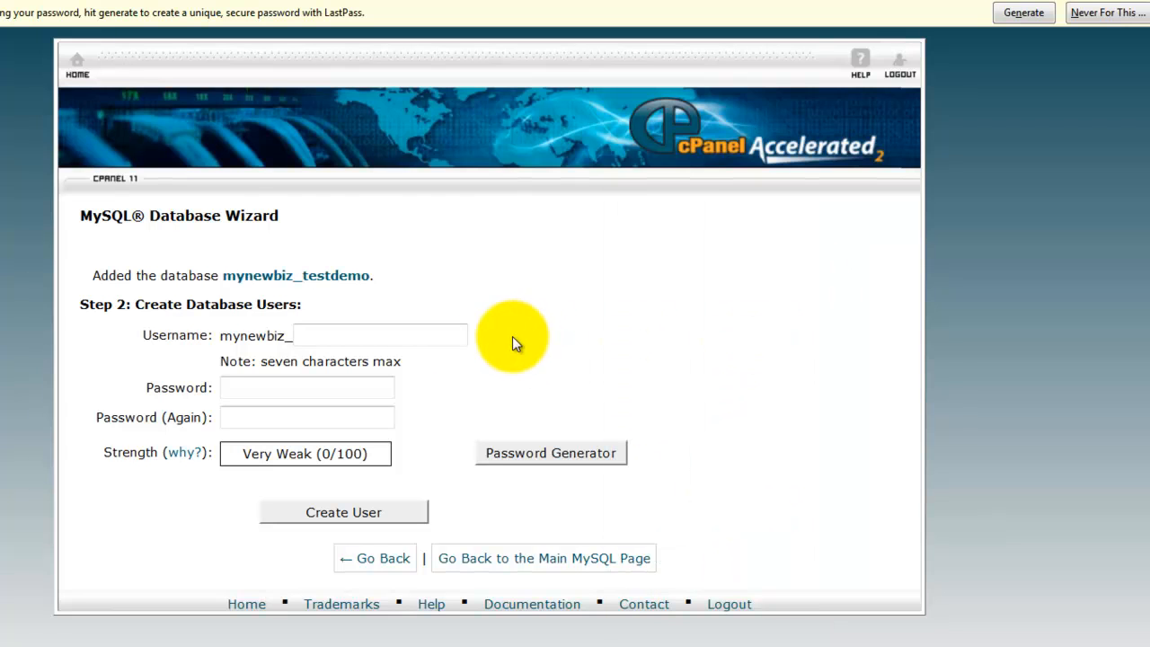
left_click(395, 337)
type("testuse")
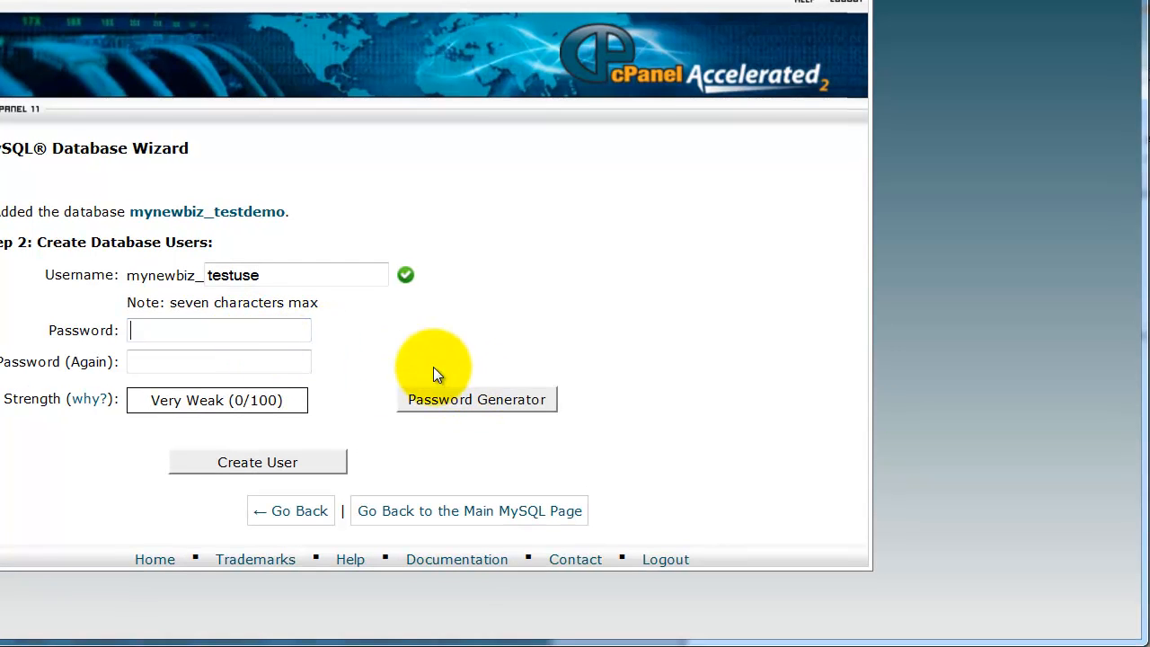
Generate a new random password for the database user with the Password Generator
left_click(467, 402)
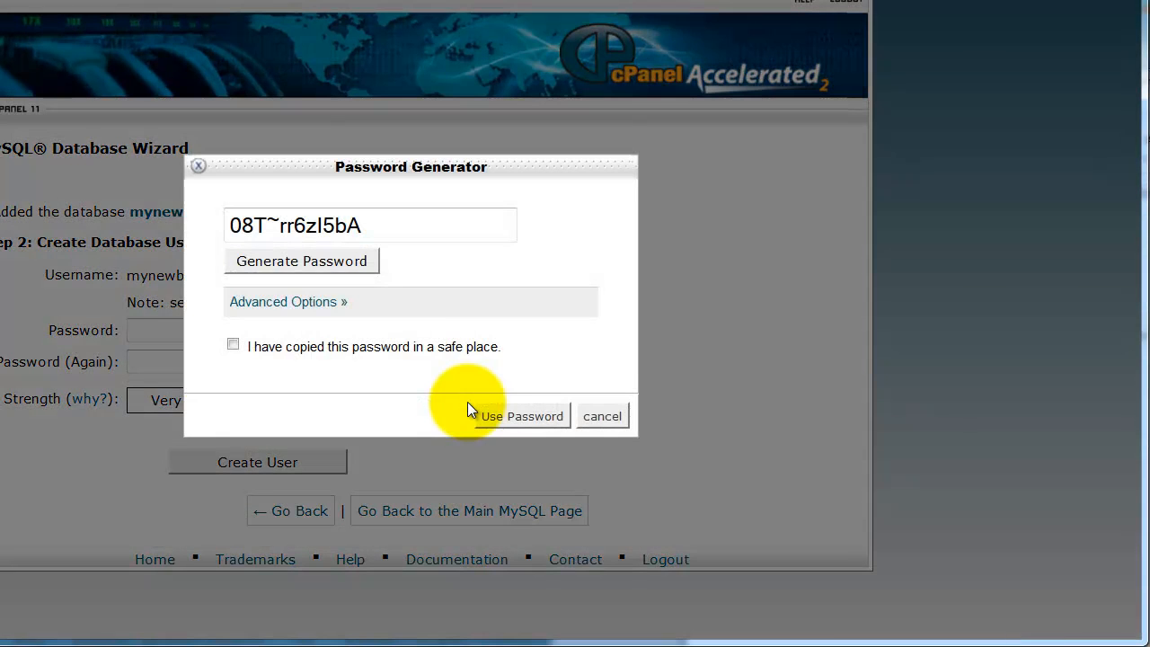
left_click(351, 260)
left_click(352, 260)
left_click(352, 259)
Copy the generated password into the Pw line of the Database Info document in Word
left_click_drag(368, 226, 235, 225)
right_click(249, 226)
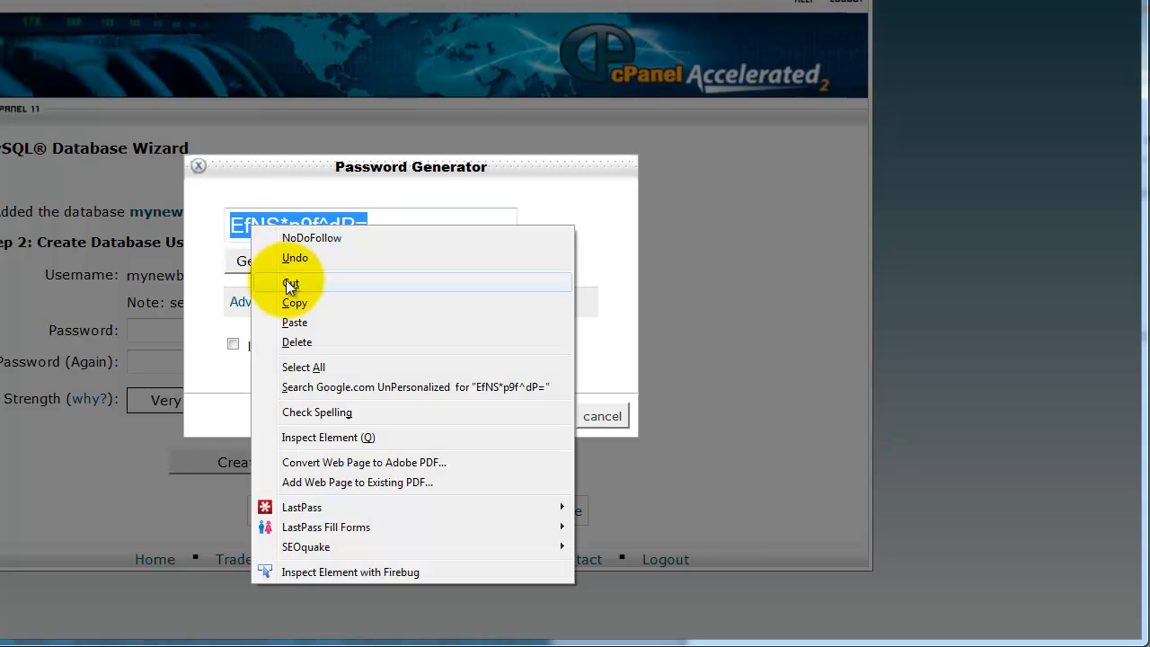
left_click(293, 303)
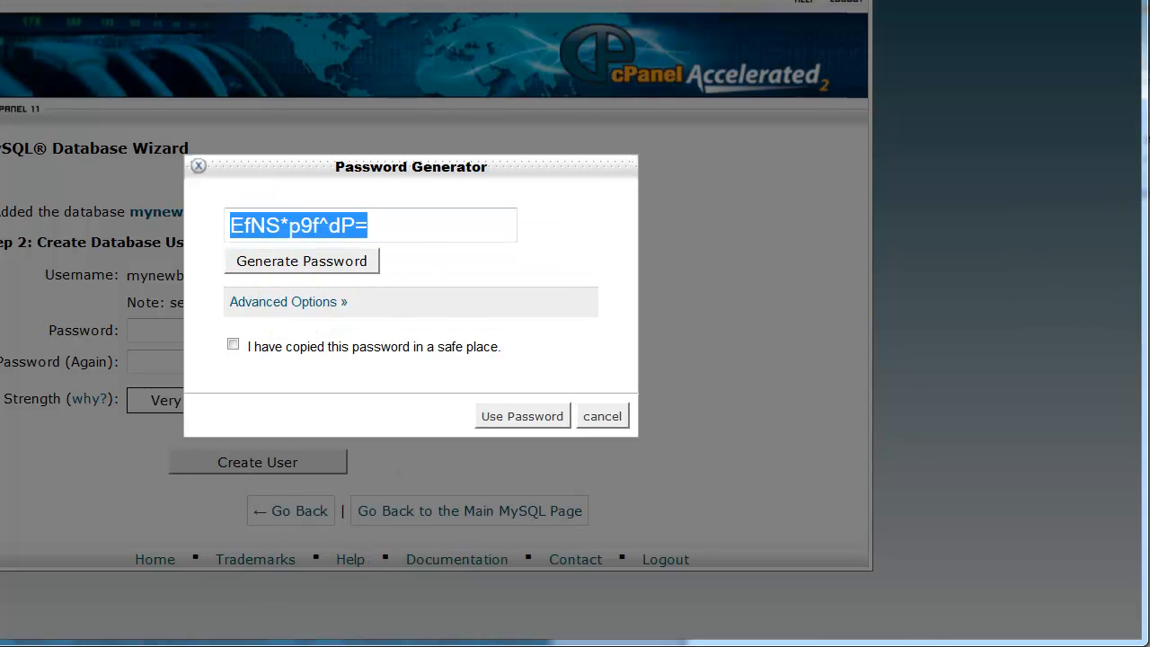
left_click(1148, 262)
left_click(878, 395)
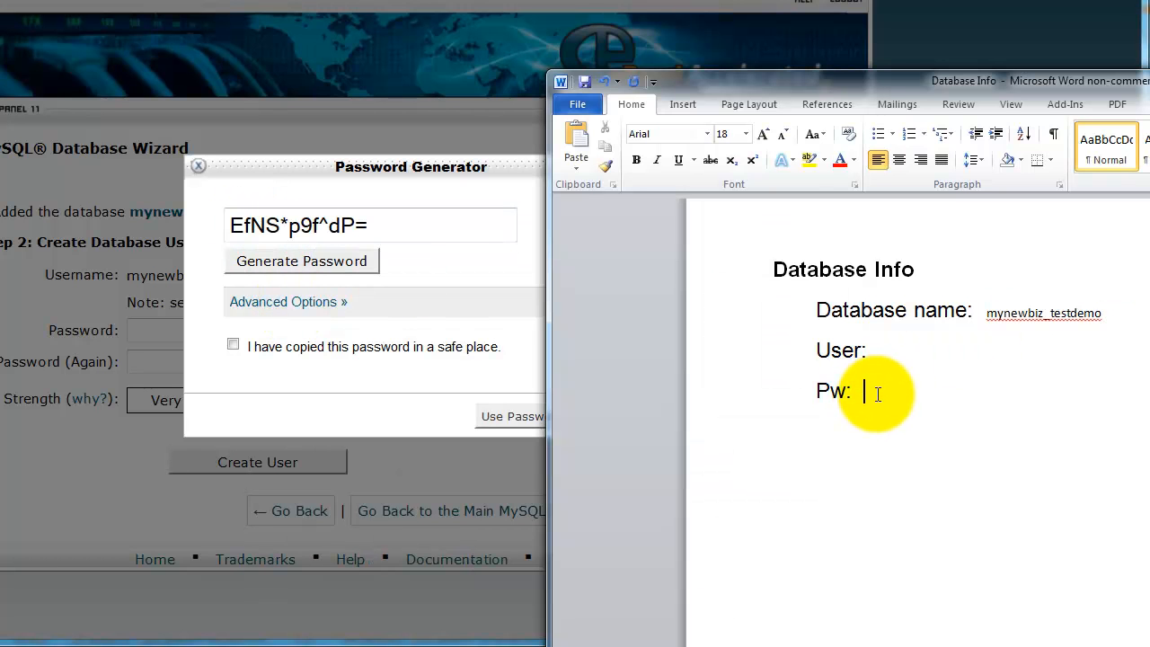
key("ctrl+v")
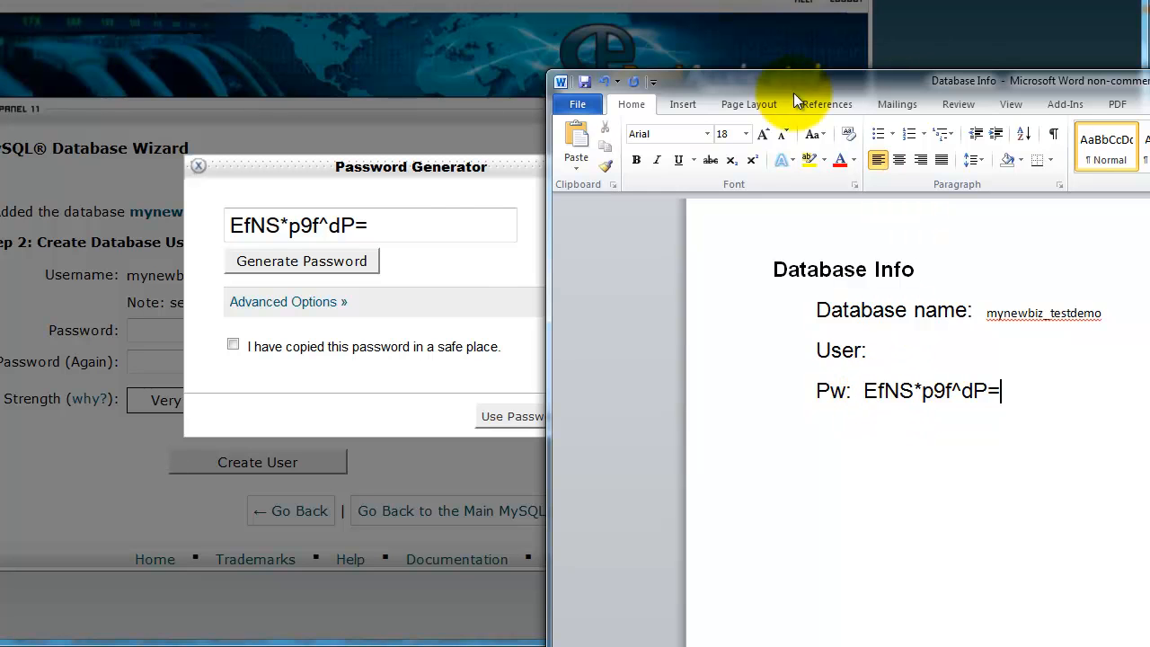
Back in the browser, mark the password as safely copied, apply it to both password fields and create the database user
left_click(460, 266)
left_click(233, 346)
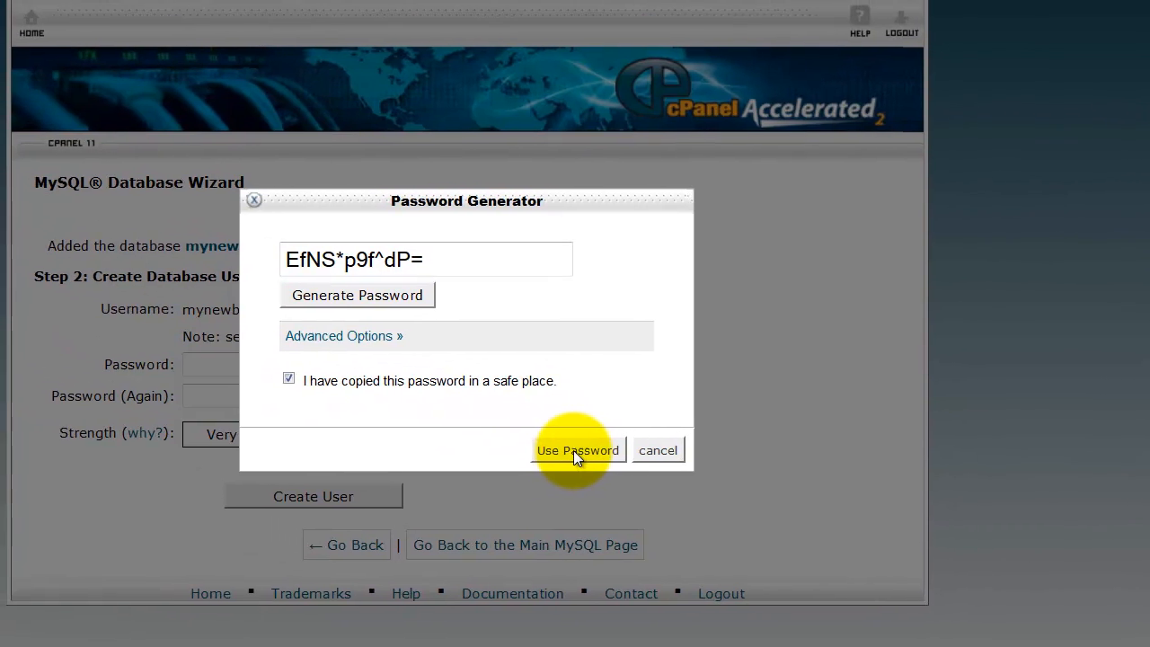
left_click(574, 451)
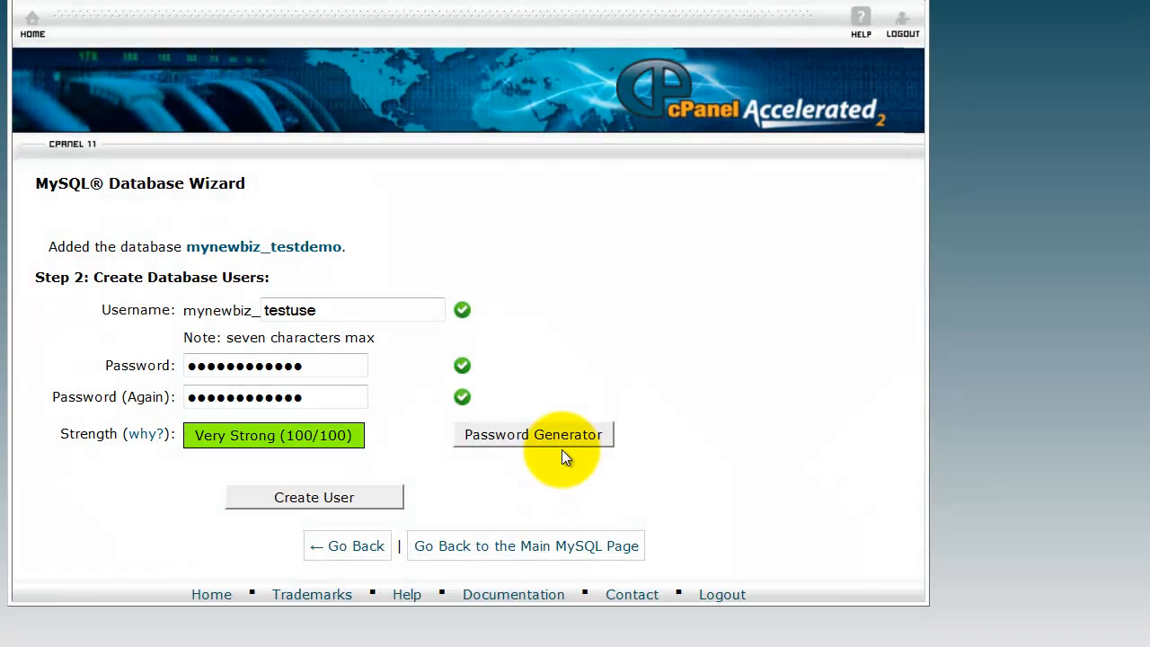
left_click(306, 497)
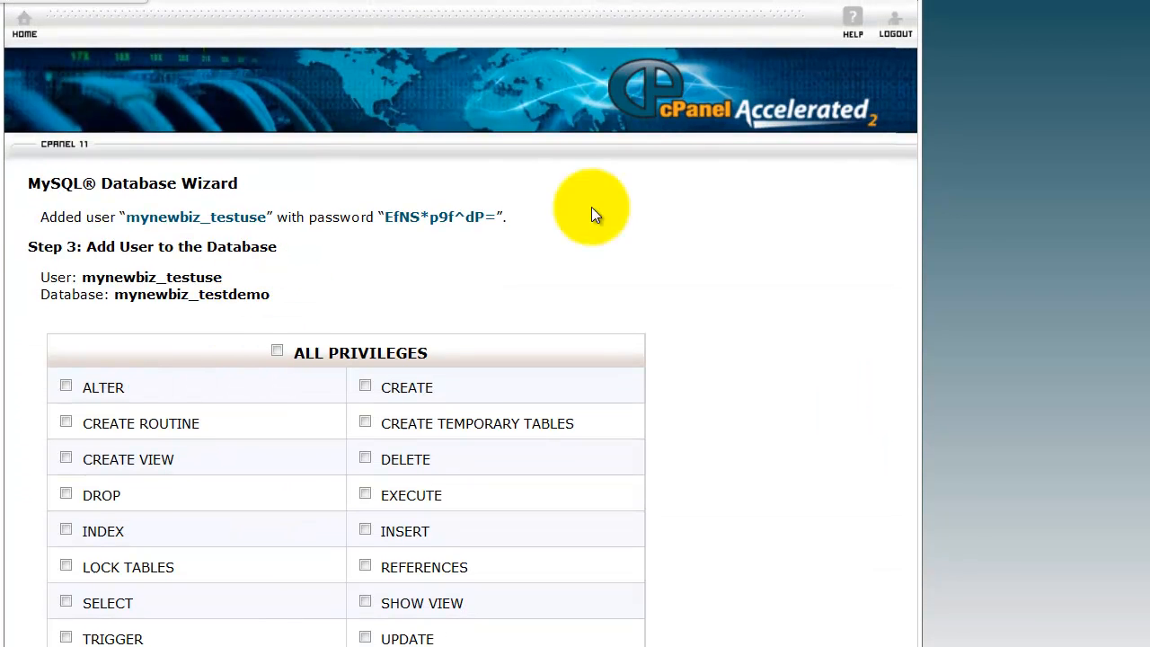
Copy the username mynewbiz_testuse from the wizard into the User line of the Database Info document in Word
key("alt+Tab")
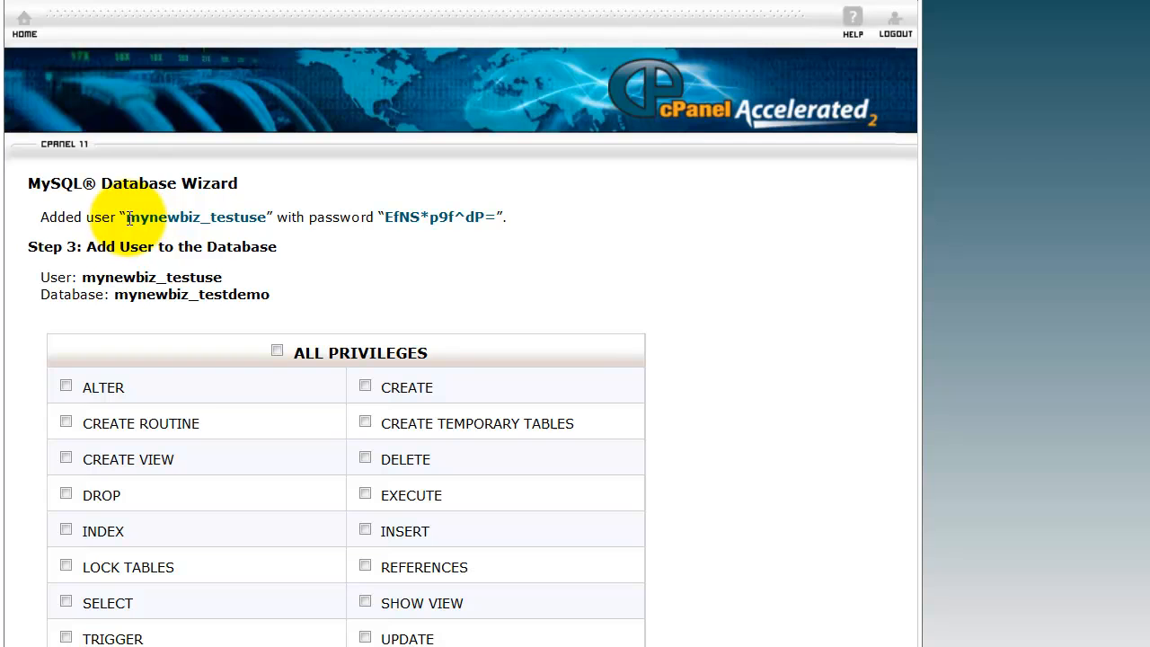
left_click_drag(131, 217, 266, 216)
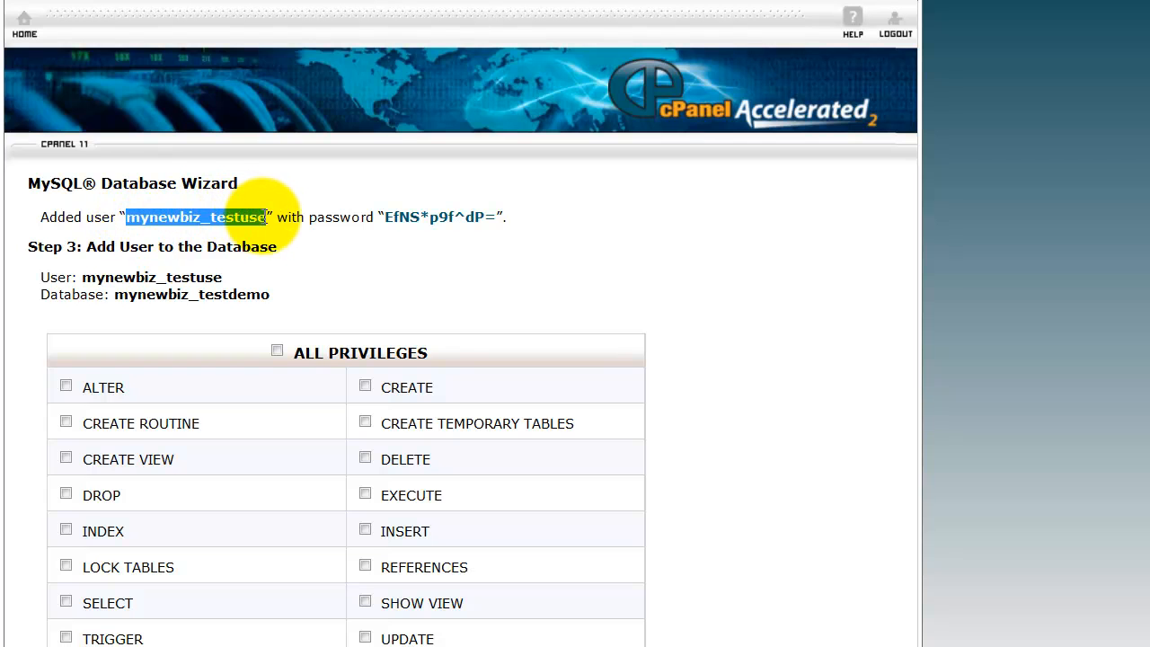
right_click(265, 217)
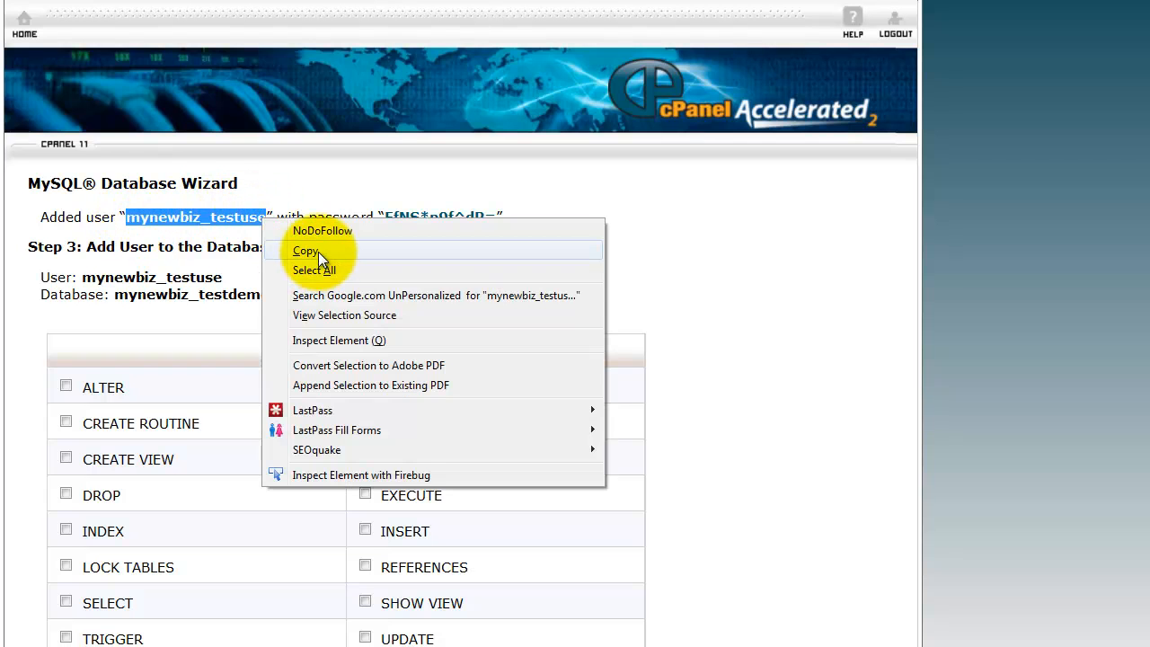
left_click(319, 252)
key("alt+Tab")
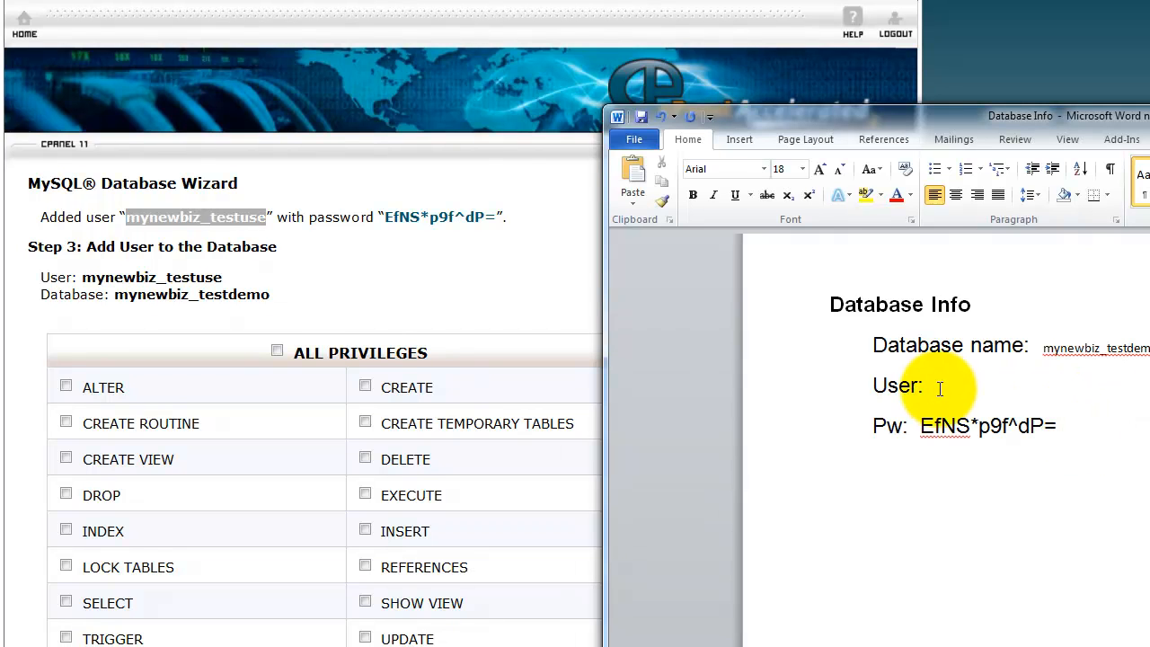
key("ctrl+v")
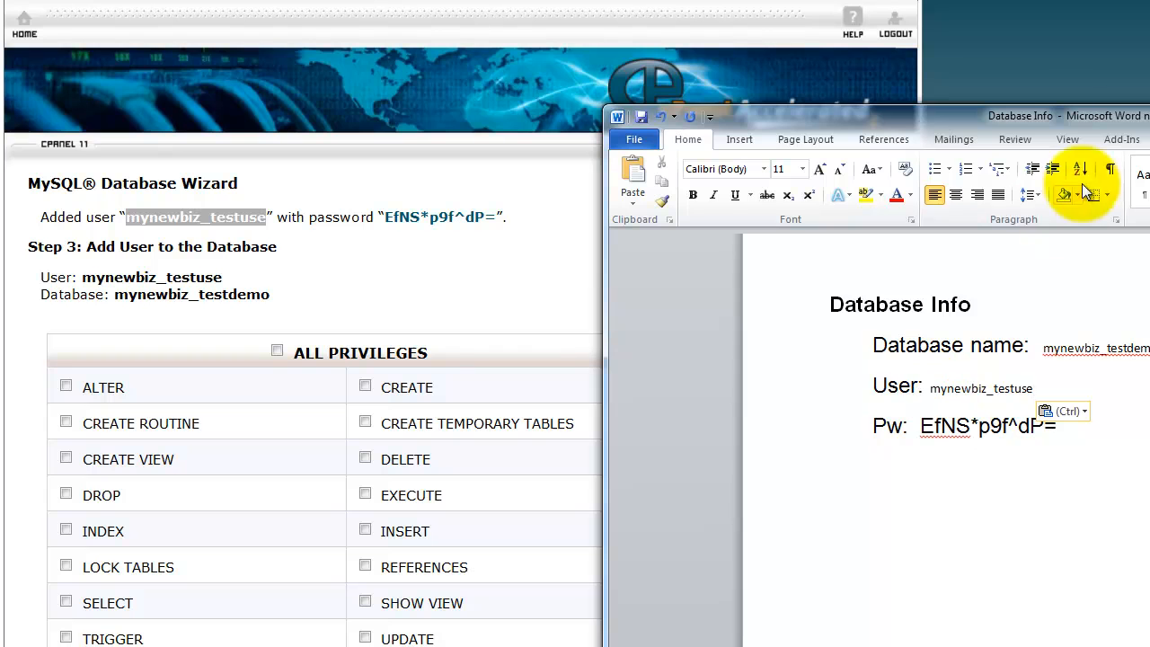
left_click_drag(939, 117, 1149, 104)
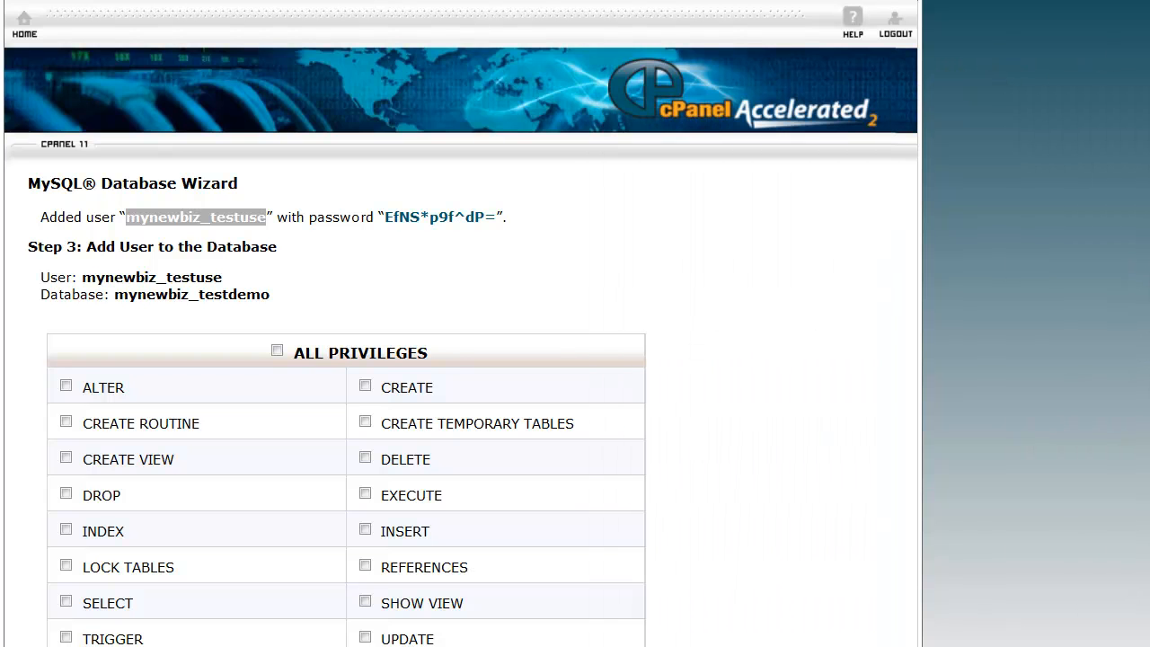
left_click(396, 260)
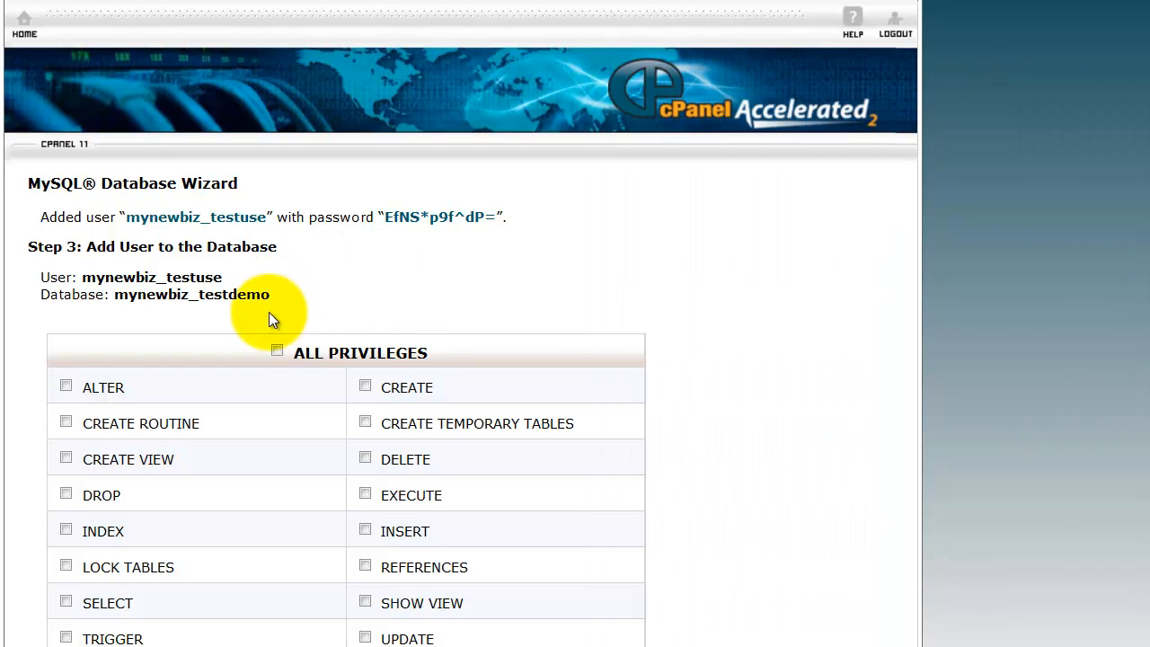
Grant the user ALL PRIVILEGES on the mynewbiz_testdemo database and complete the wizard
scroll(618, 272, "down", 3)
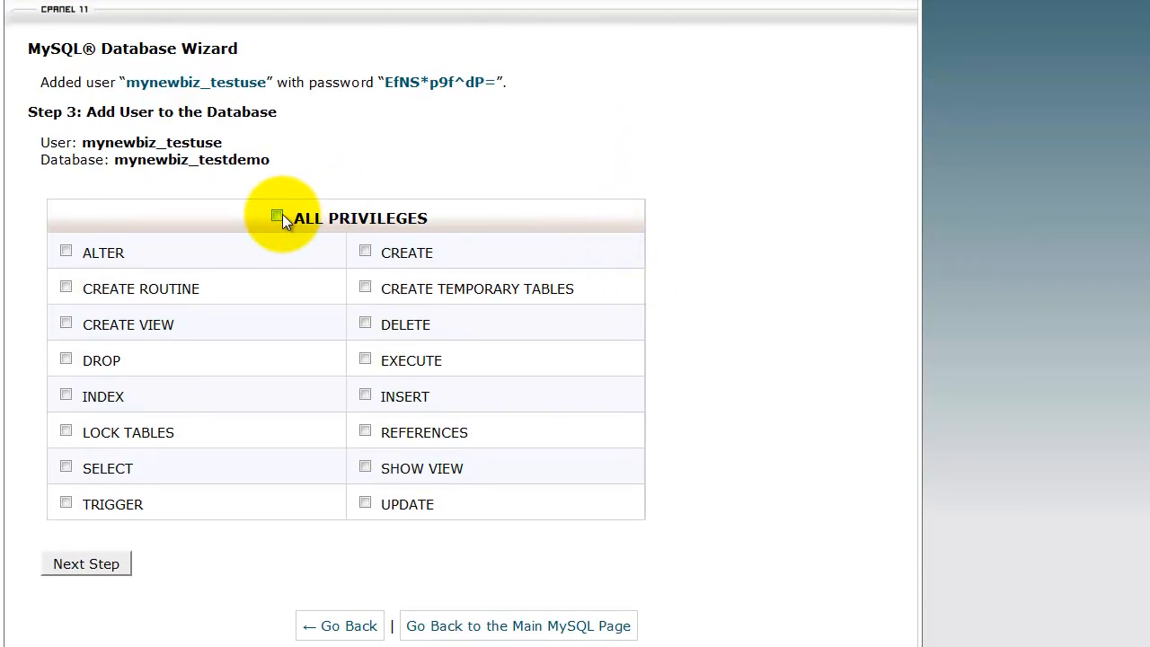
left_click(278, 217)
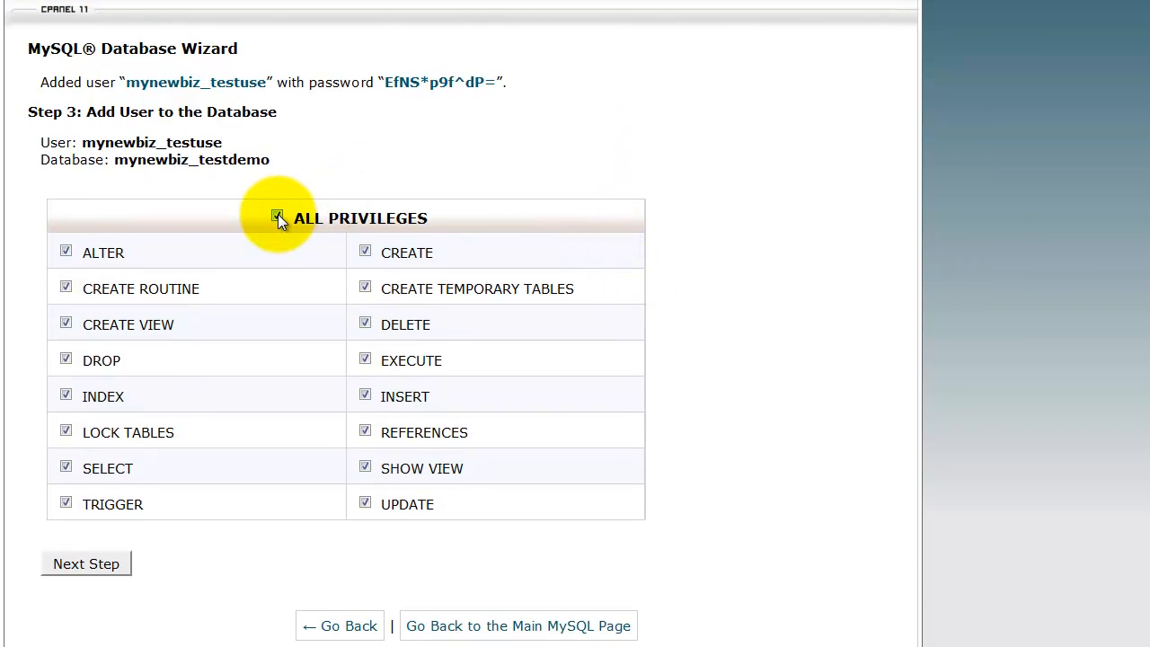
left_click(87, 563)
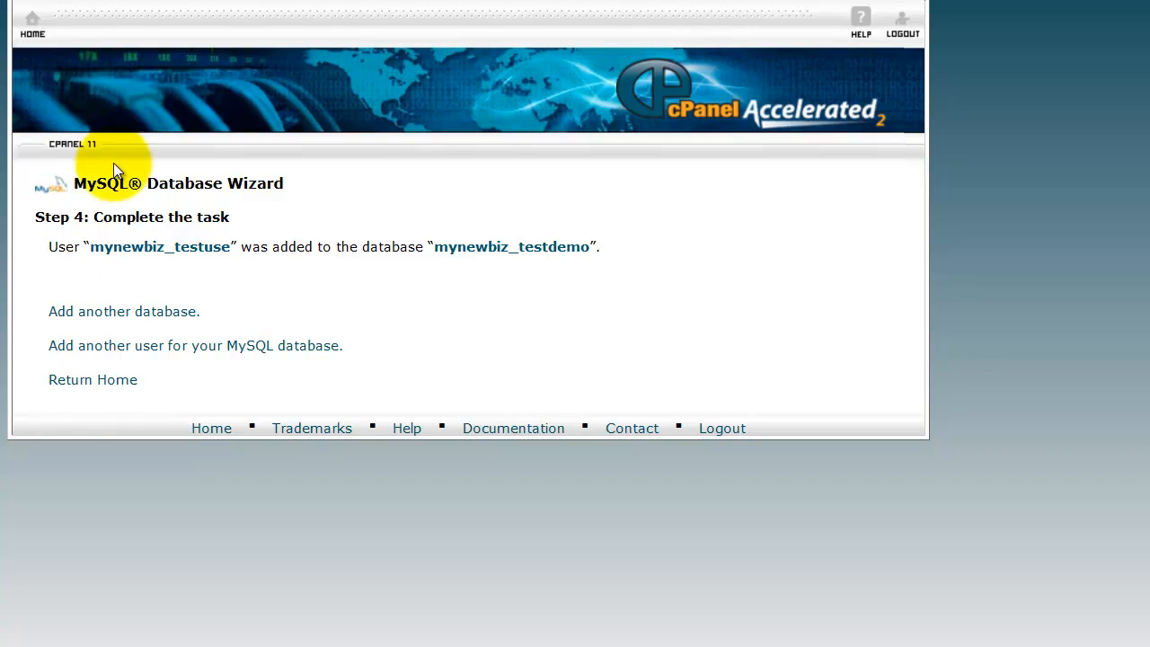
Return to the cPanel home and open File Manager at the Web Root of mynewbizsite.com, showing the contents of public_html
left_click(31, 22)
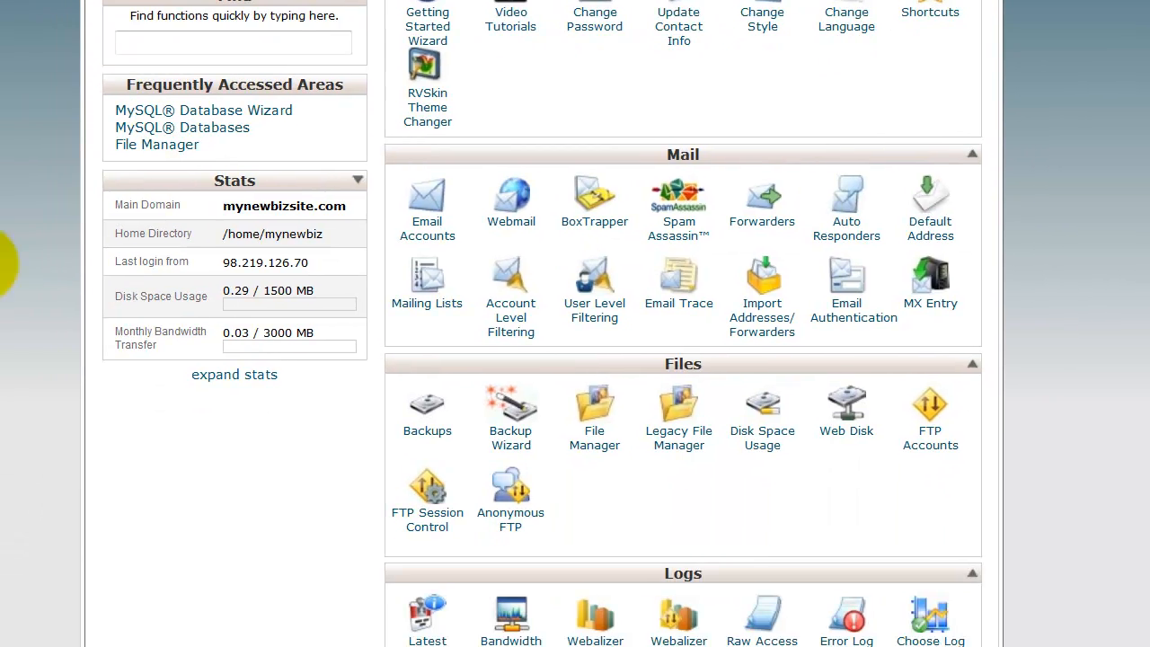
scroll(3, 265, "down", 3)
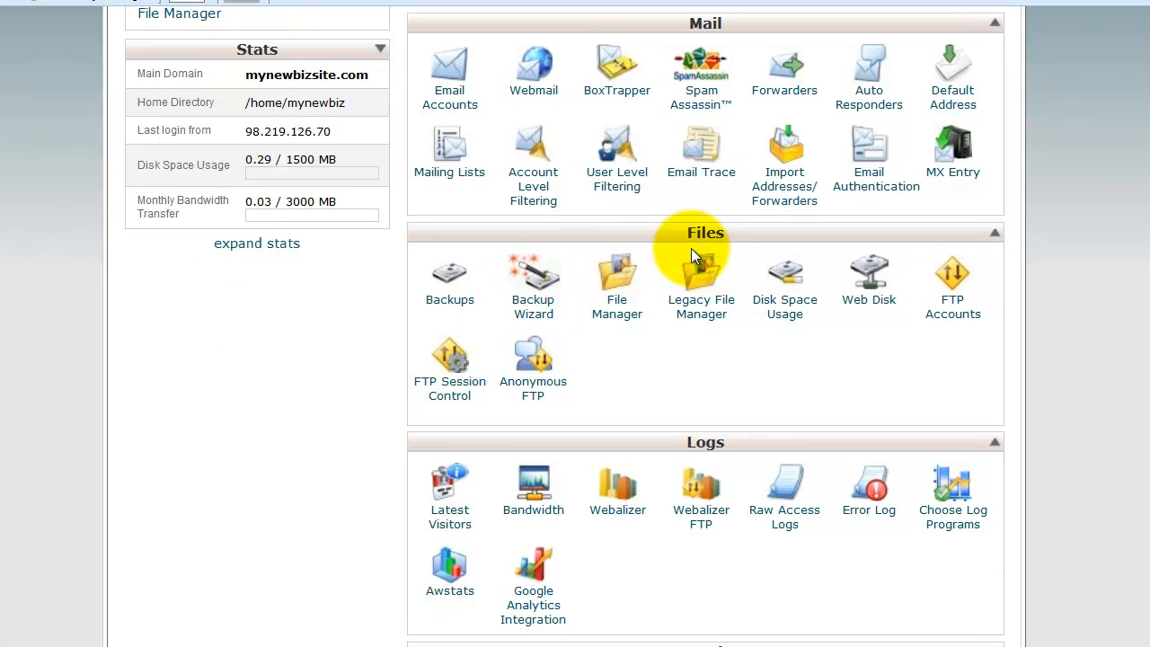
left_click(616, 310)
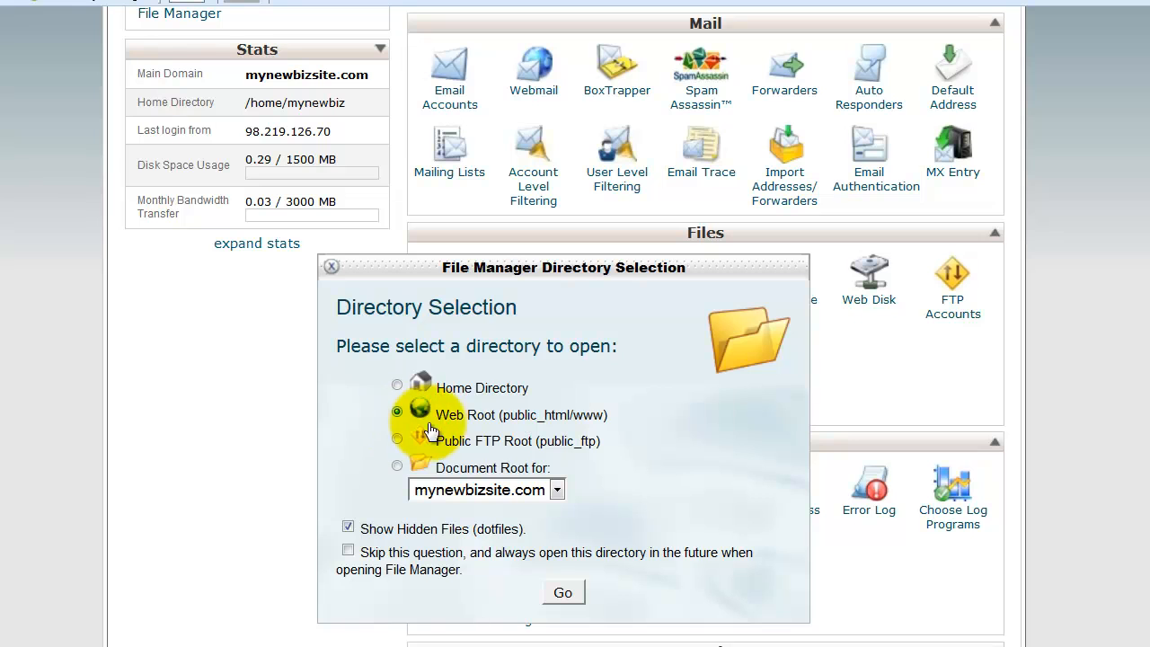
left_click(560, 487)
left_click(560, 486)
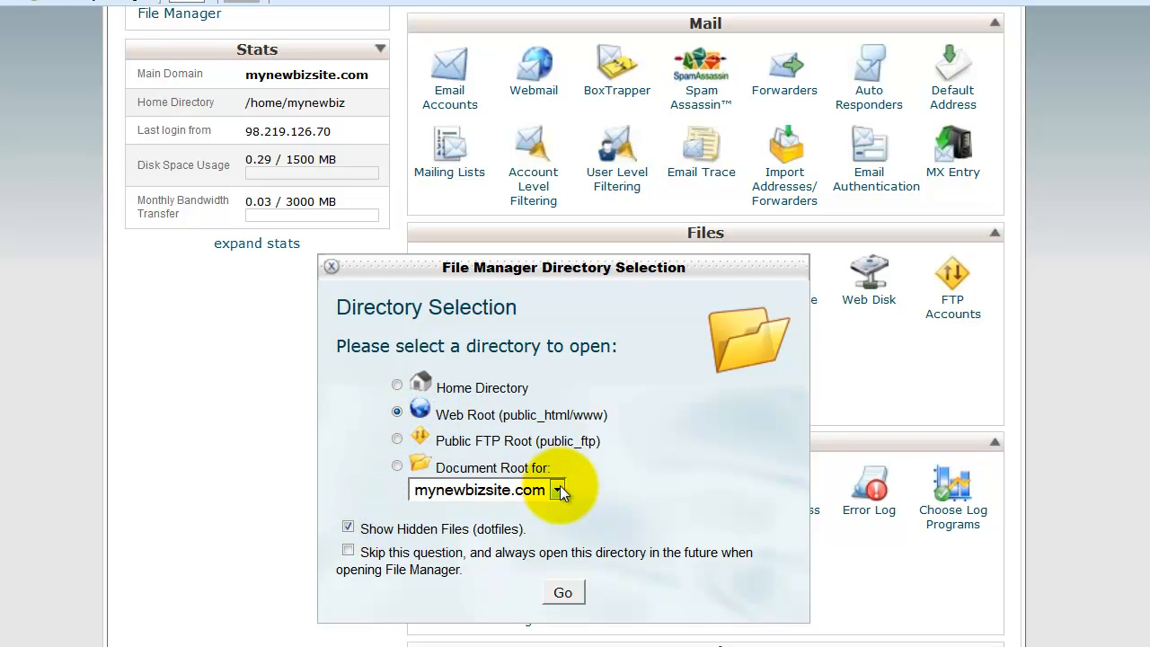
left_click(566, 591)
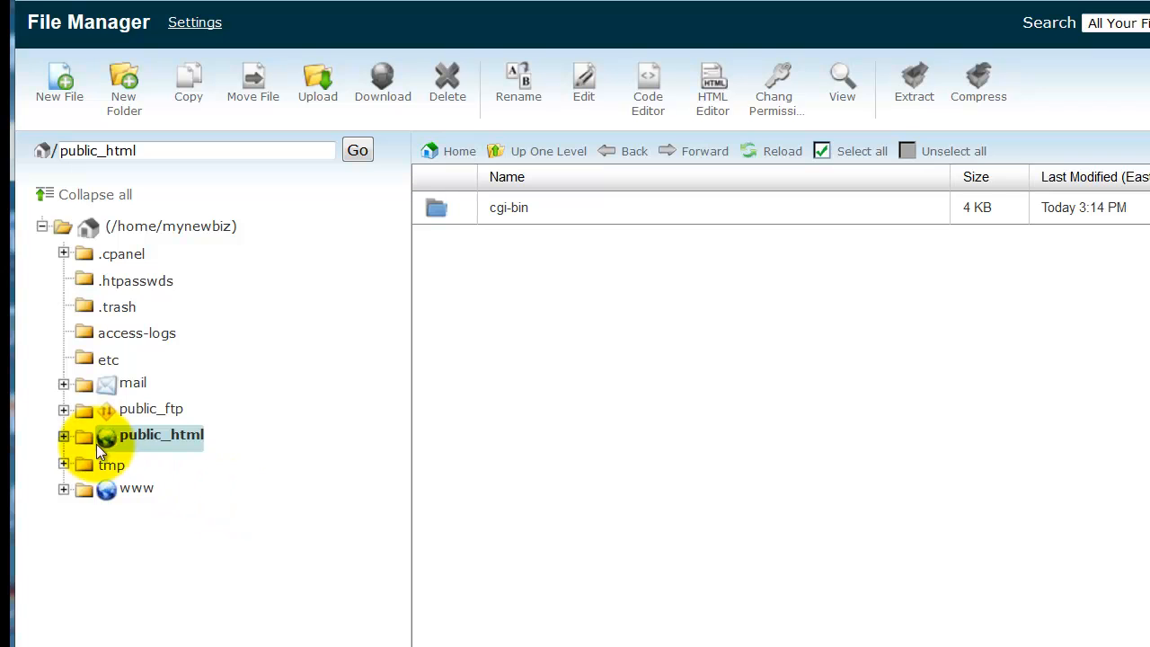
left_click(104, 436)
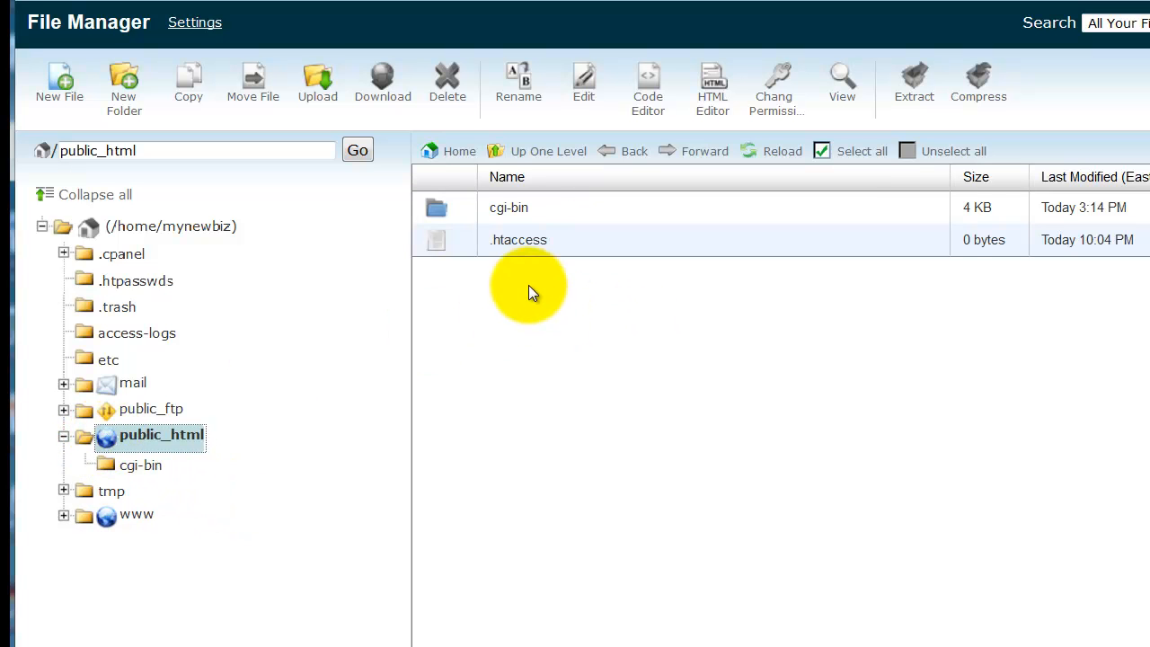
Upload wordpress-3.5.2.zip into /home/mynewbiz/public_html and go back to that folder's file listing
left_click(315, 94)
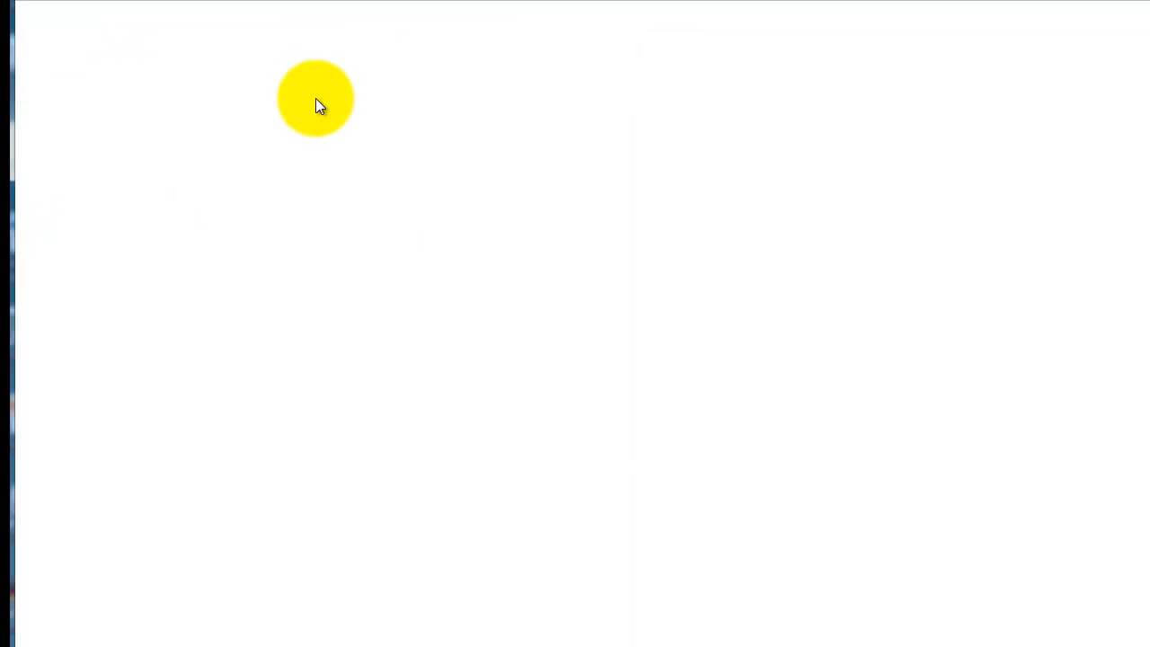
left_click(72, 143)
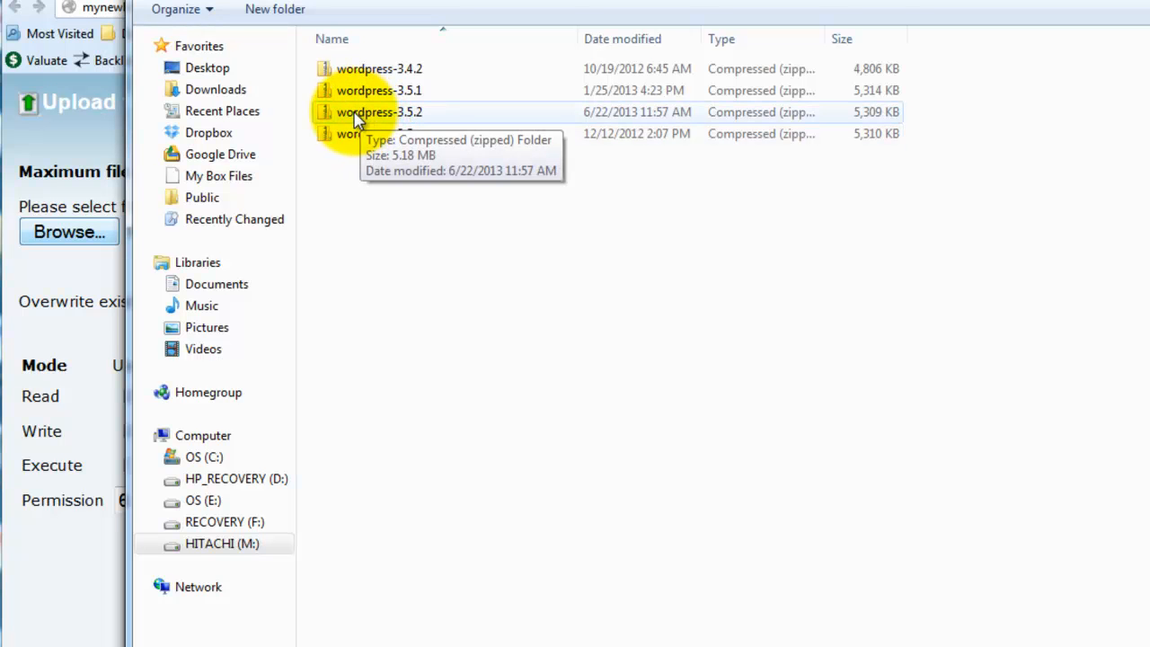
left_click(358, 119)
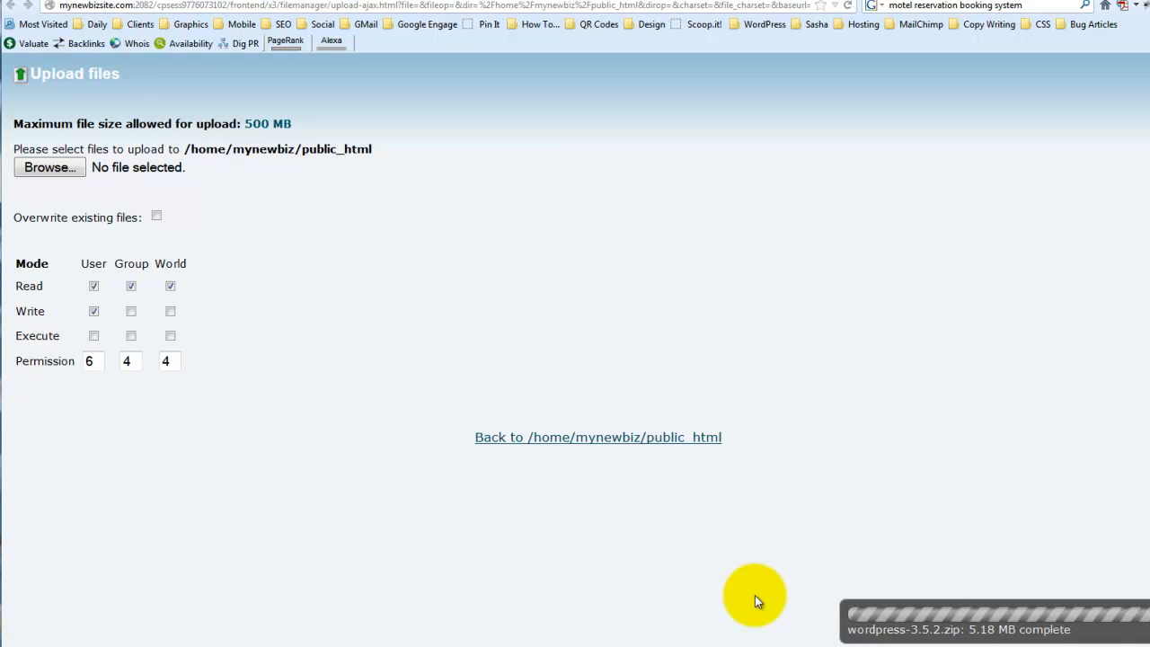
left_click(572, 438)
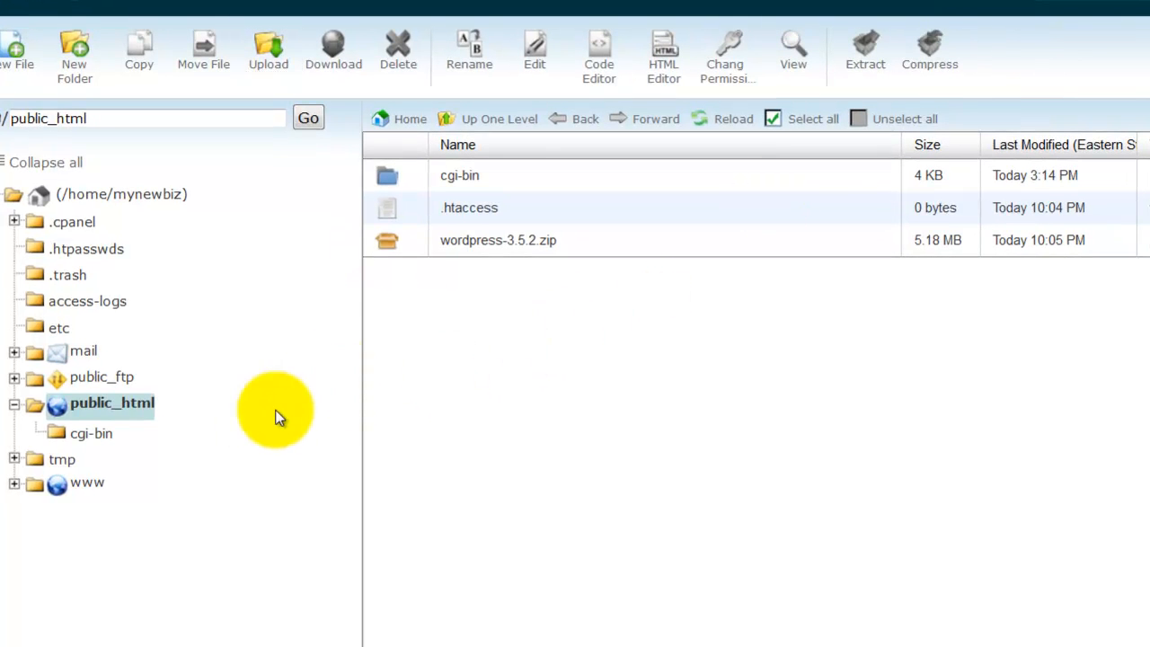
Extract wordpress-3.5.2.zip into /public_html and dismiss the extraction results
left_click(388, 243)
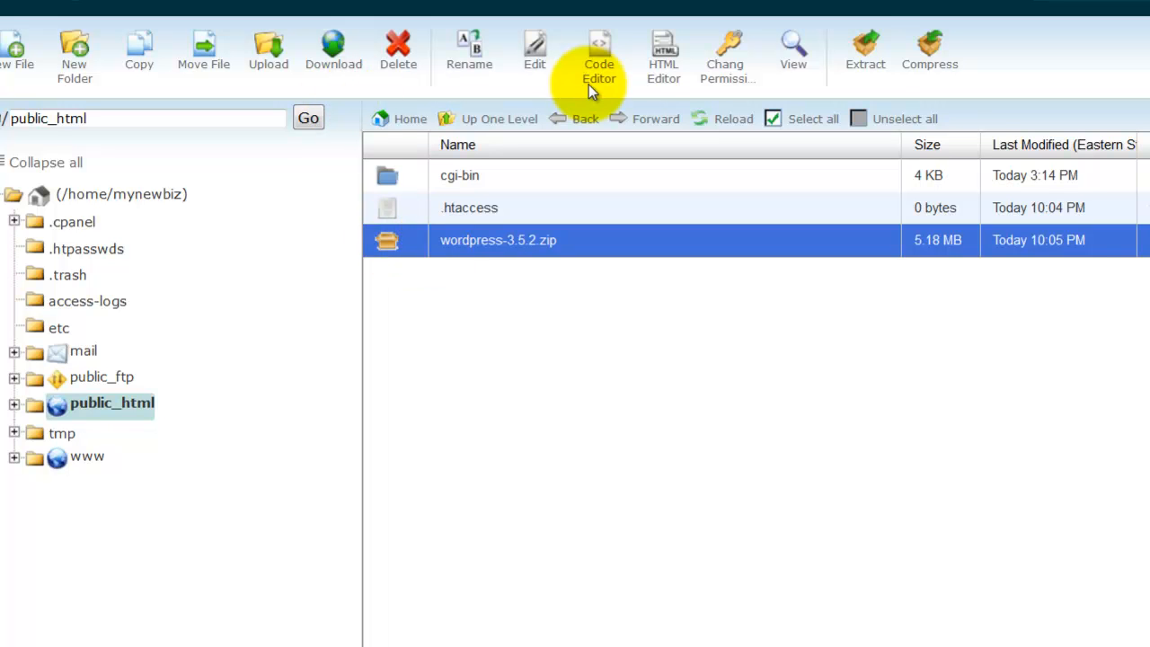
left_click(868, 69)
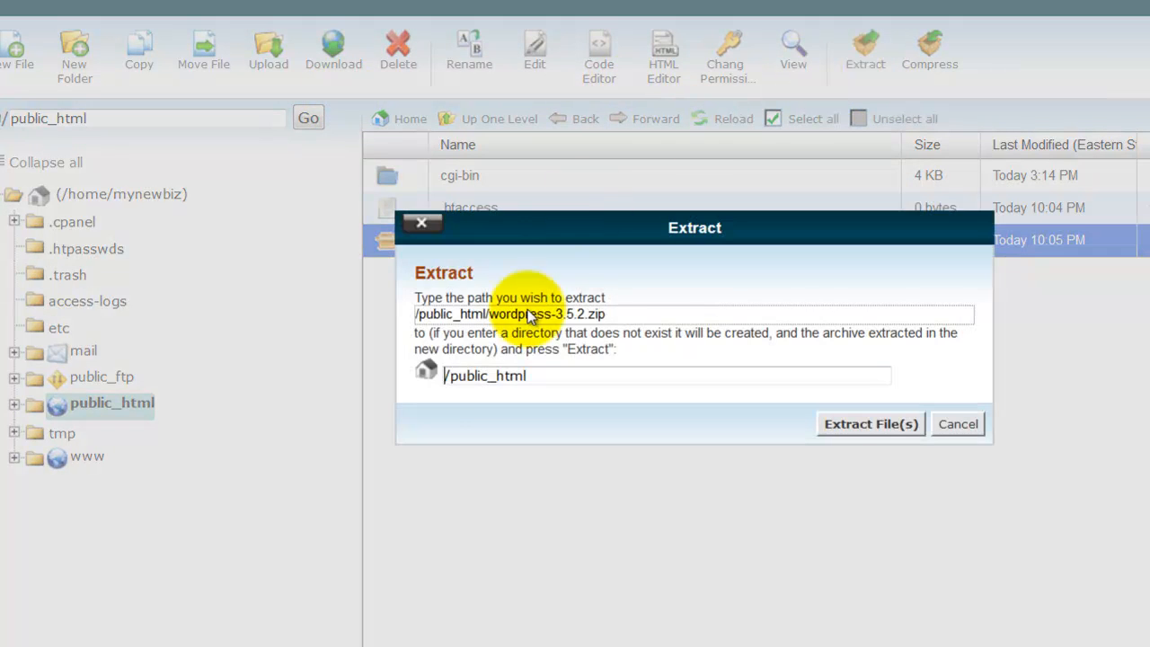
left_click(838, 421)
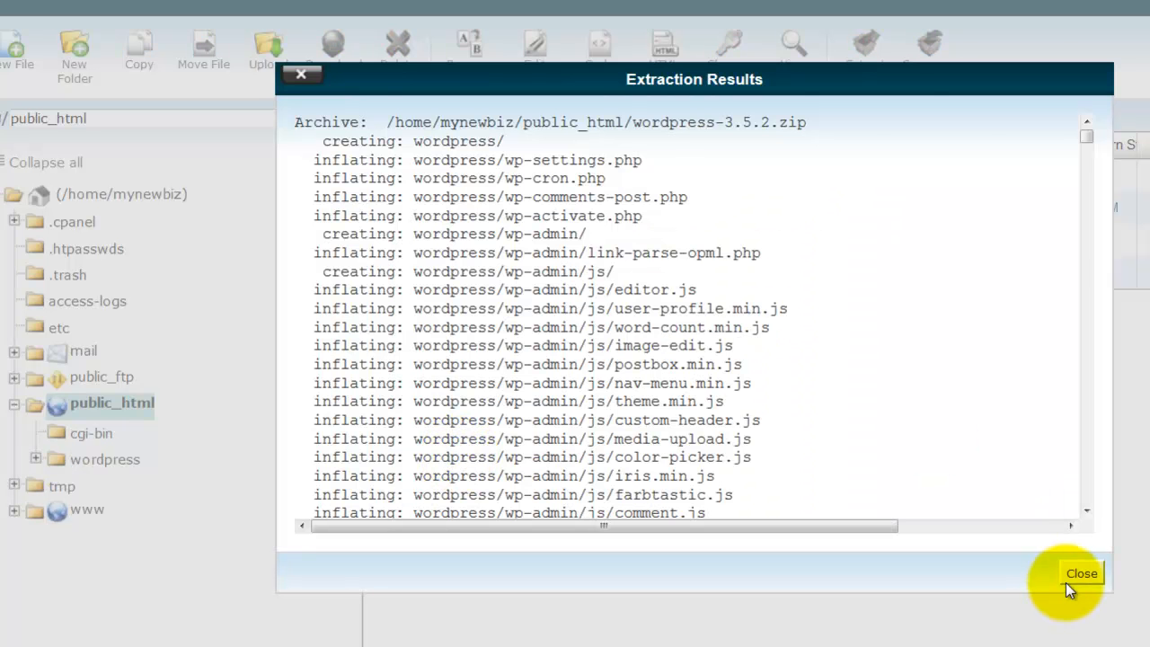
left_click(1081, 573)
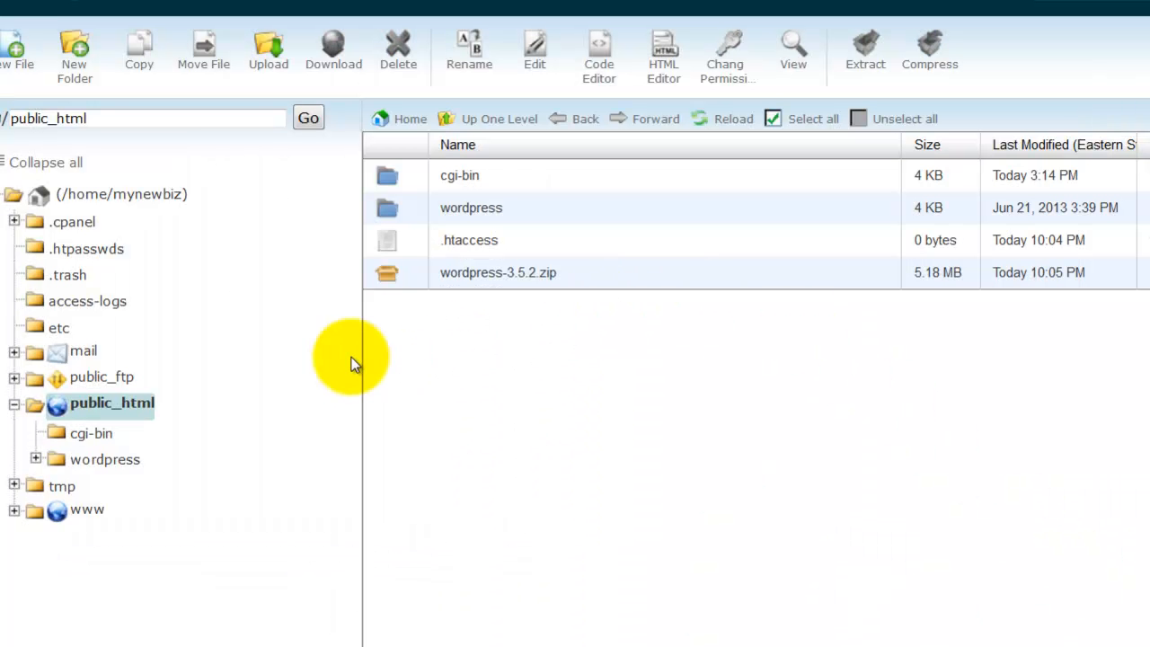
Move everything inside the extracted wordpress folder up into /public_html/
left_click(56, 407)
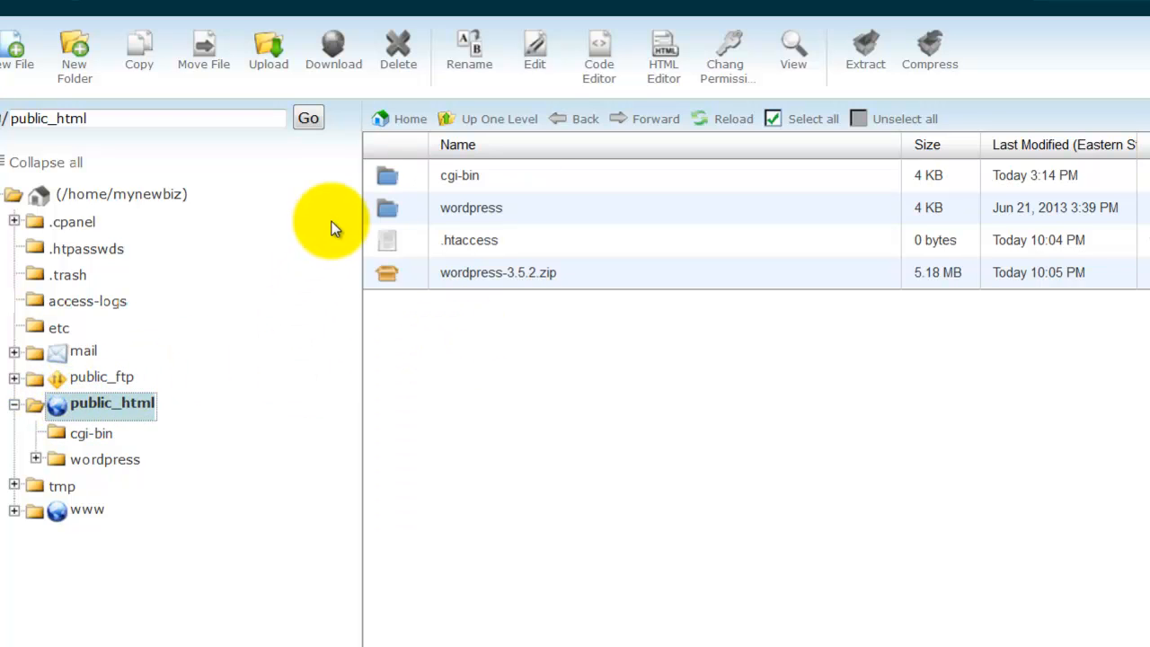
left_click(389, 209)
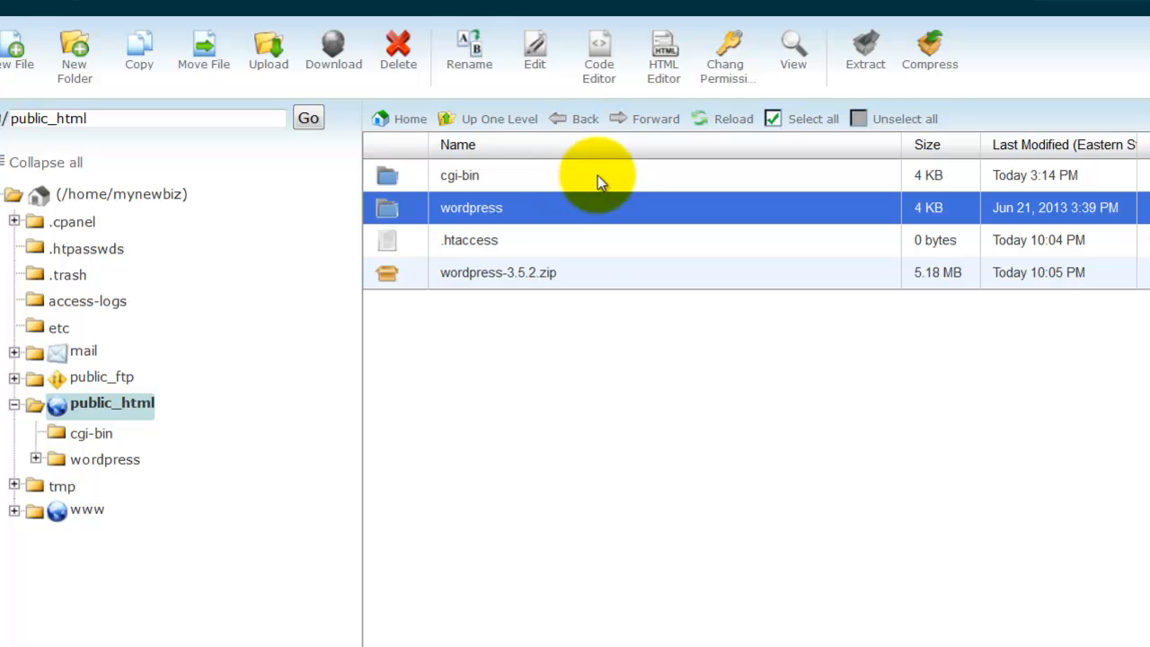
double_click(386, 210)
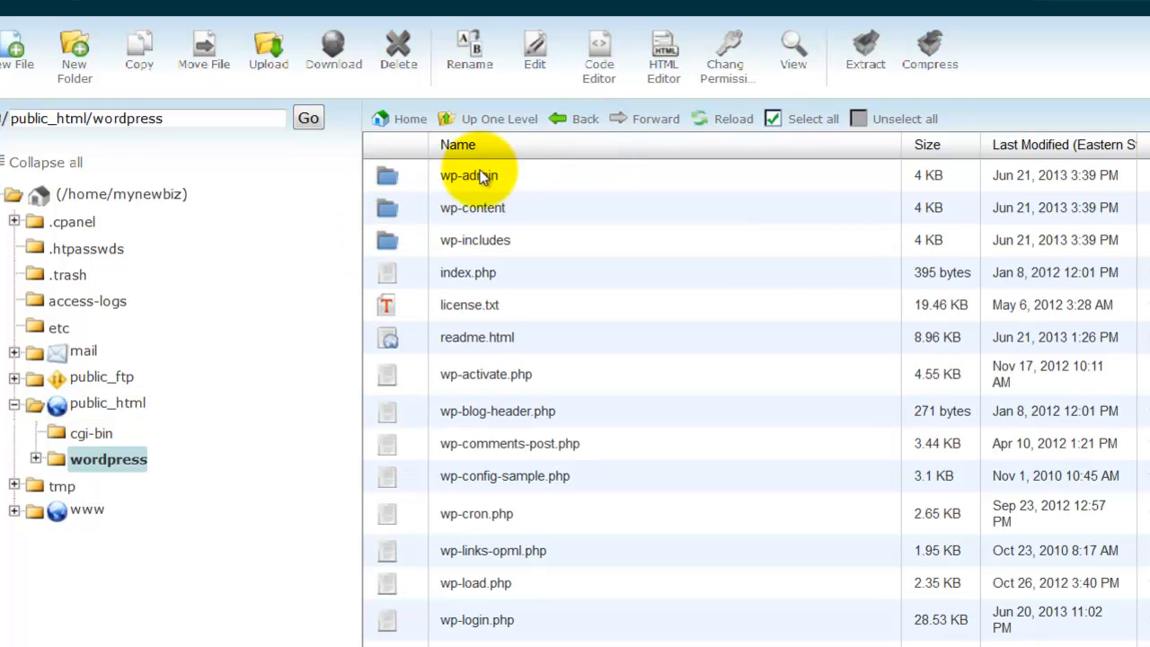
left_click(772, 120)
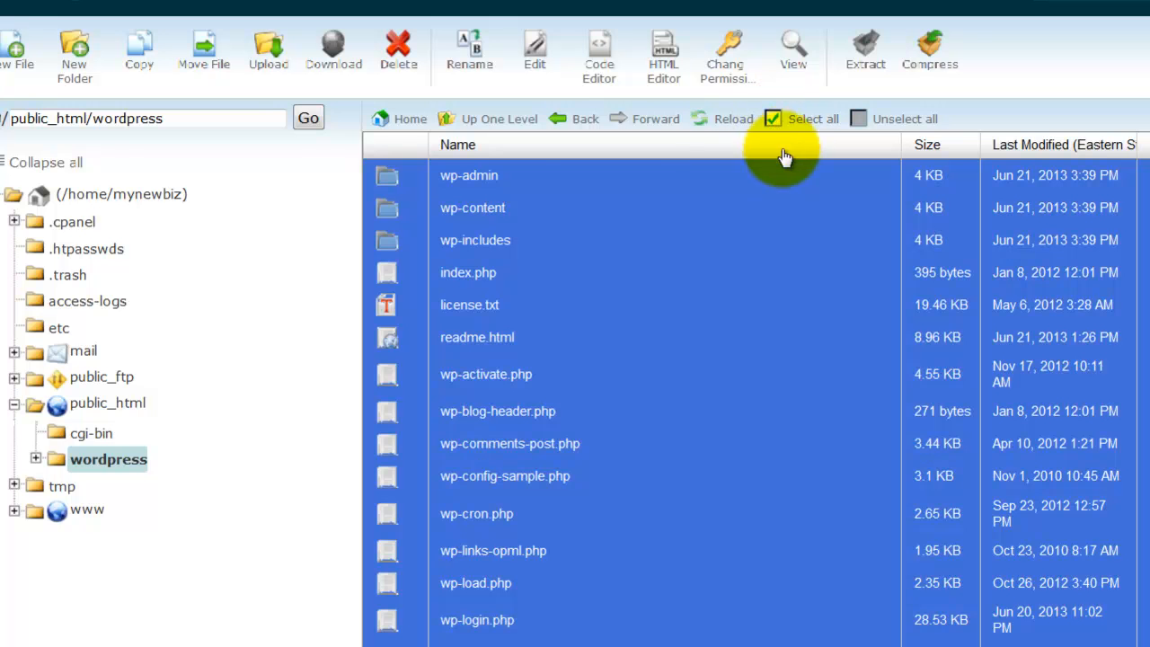
left_click(206, 57)
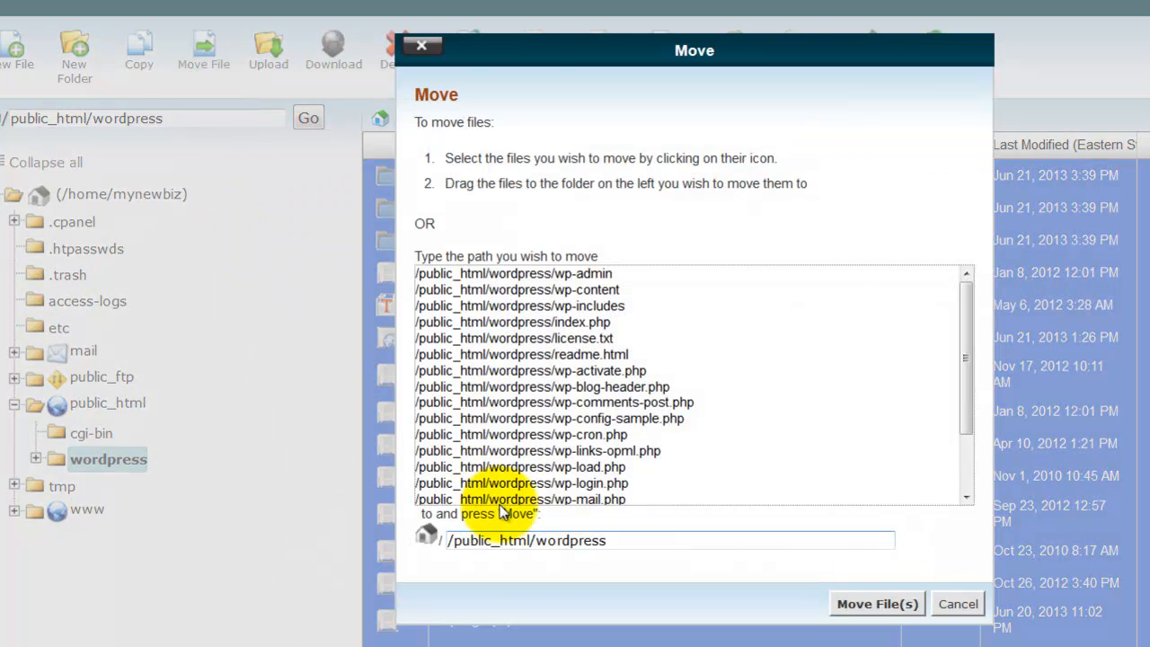
left_click_drag(537, 540, 633, 546)
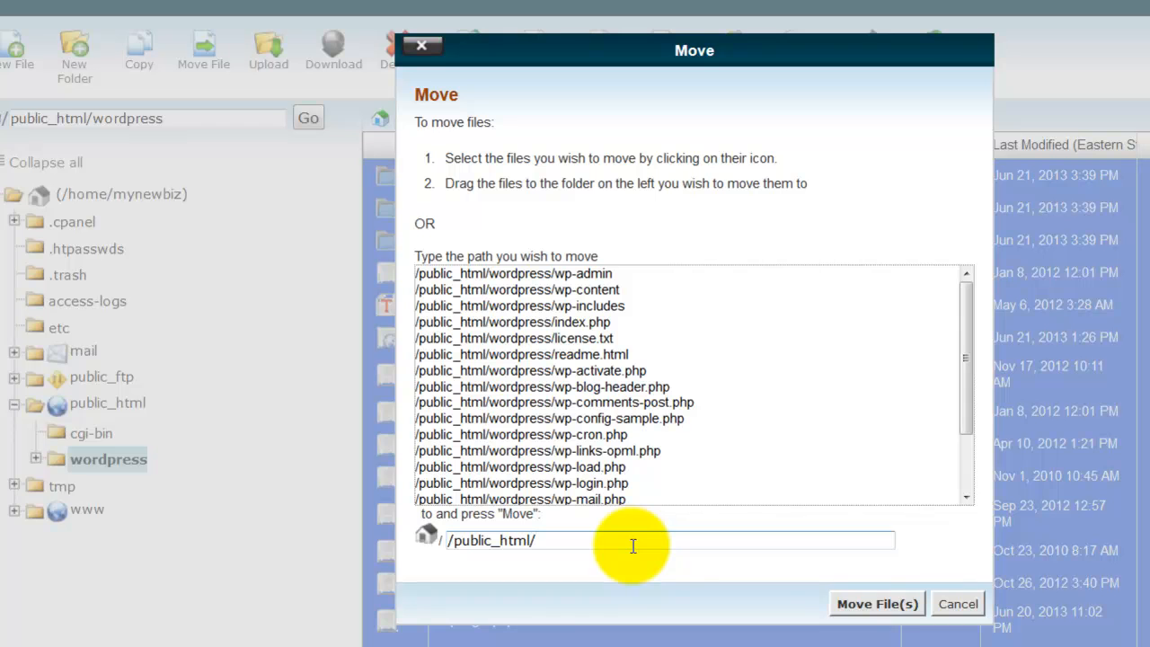
left_click(878, 604)
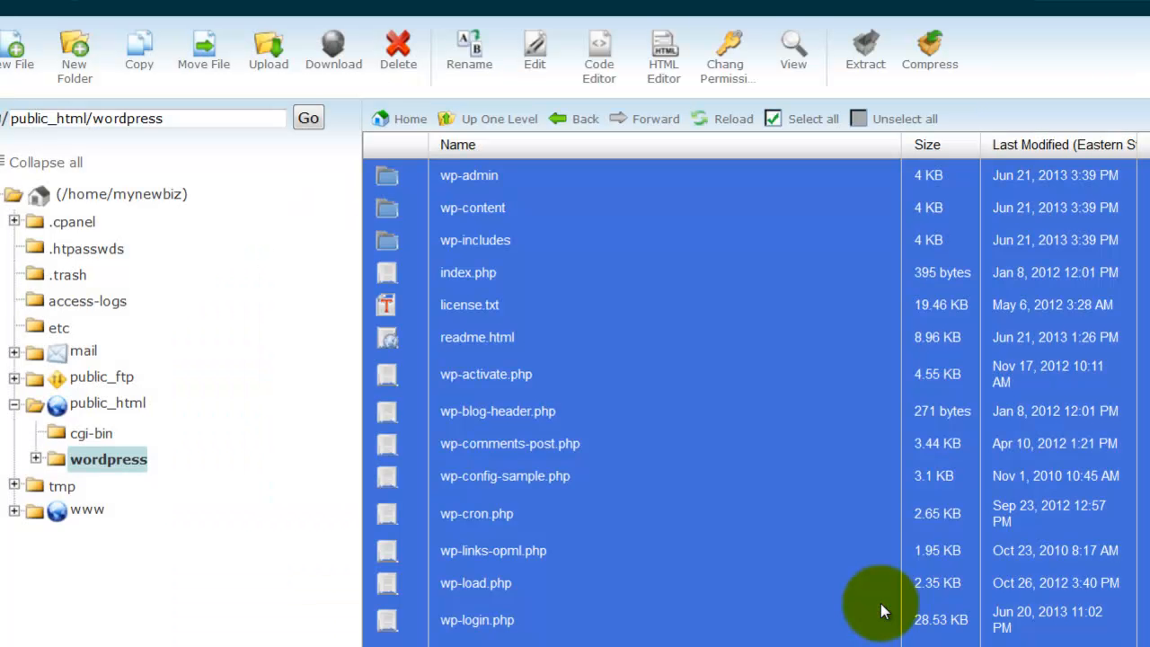
Delete the emptied wordpress folder from public_html
left_click(83, 402)
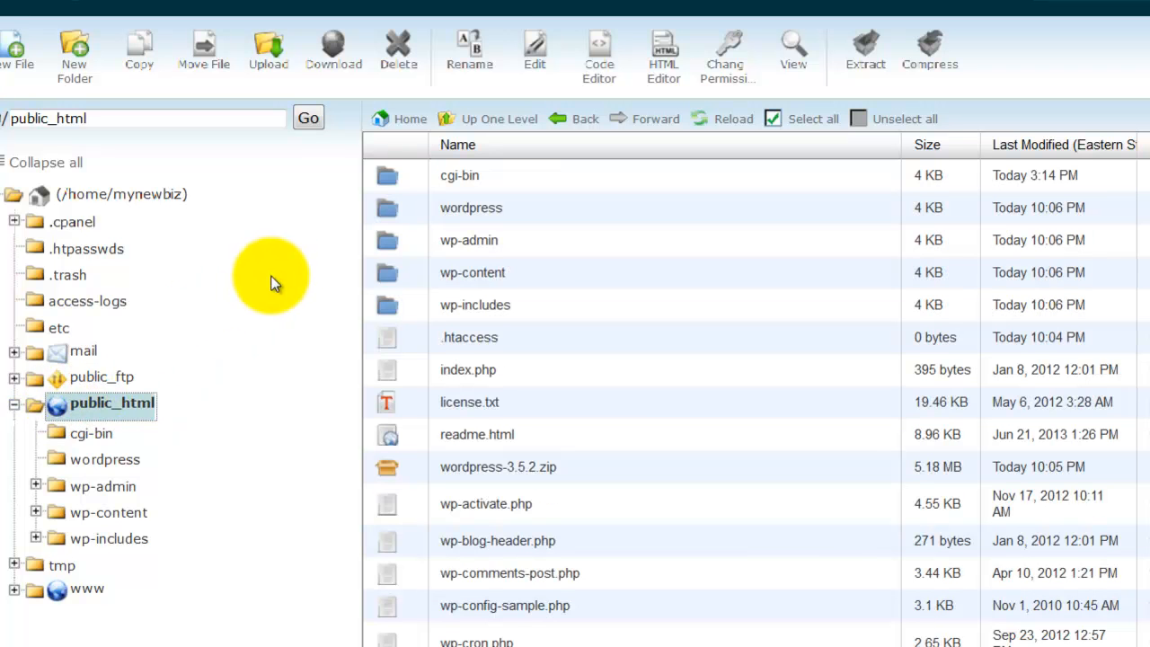
left_click(388, 212)
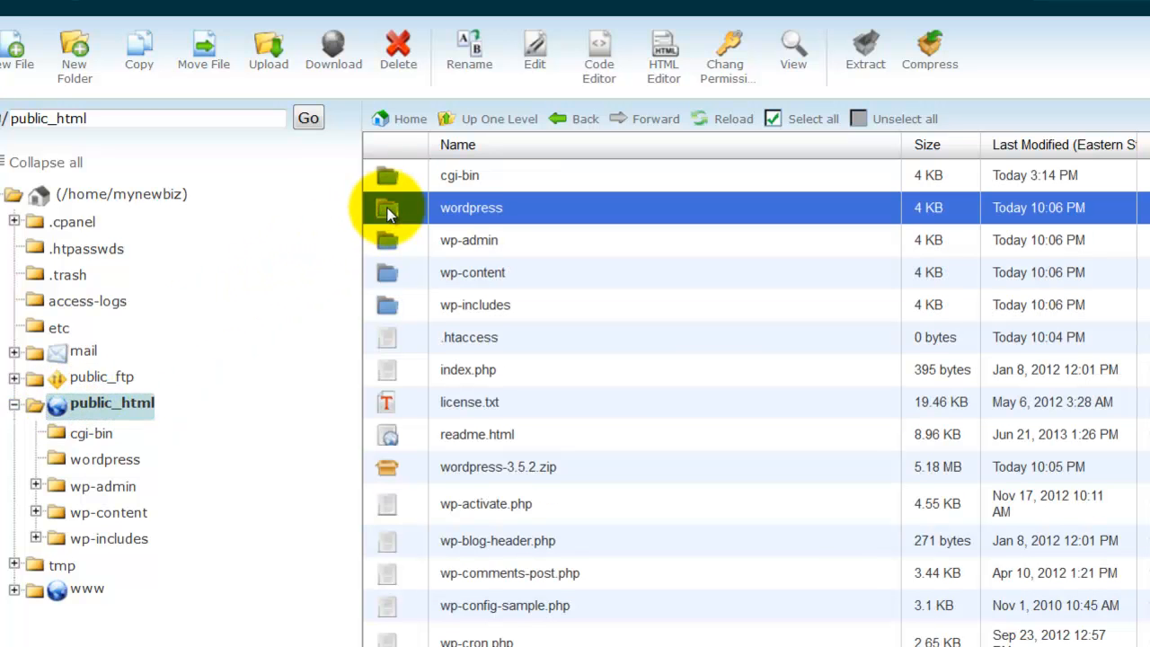
left_click(398, 52)
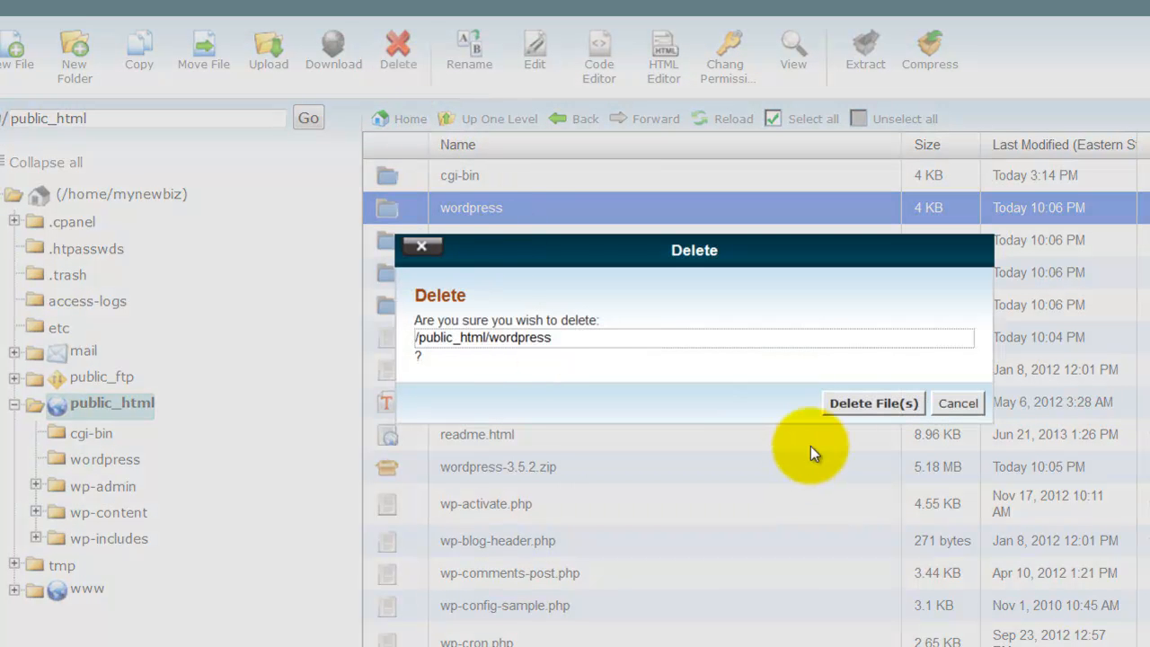
left_click(850, 404)
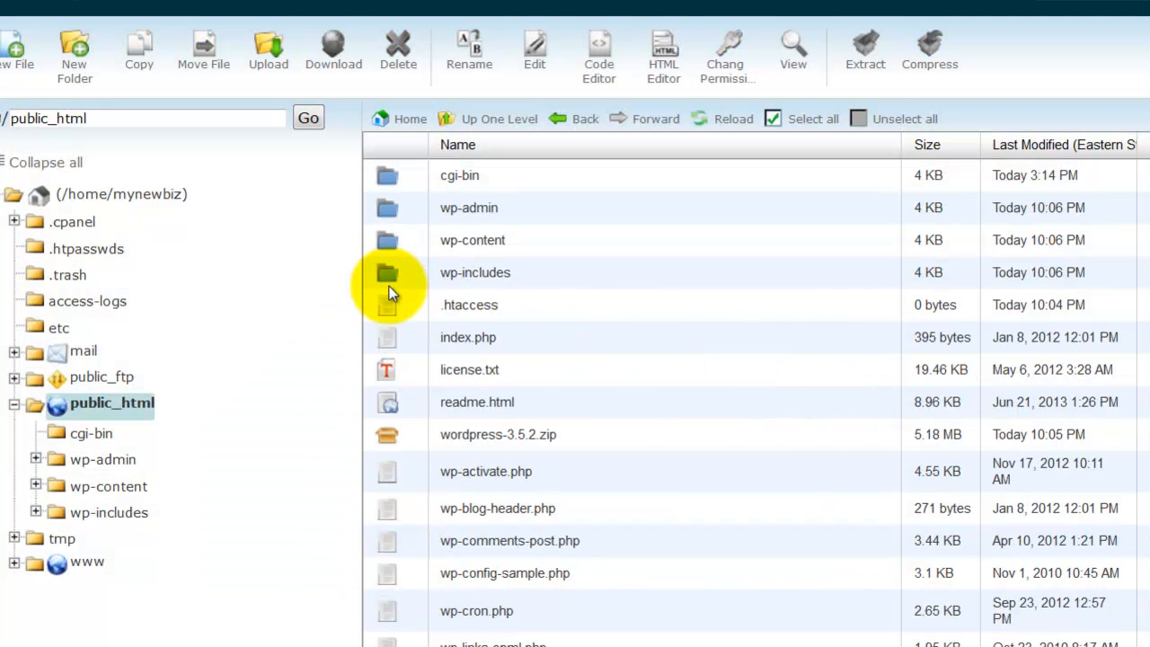
Delete the wordpress-3.5.2.zip archive from public_html
left_click(389, 436)
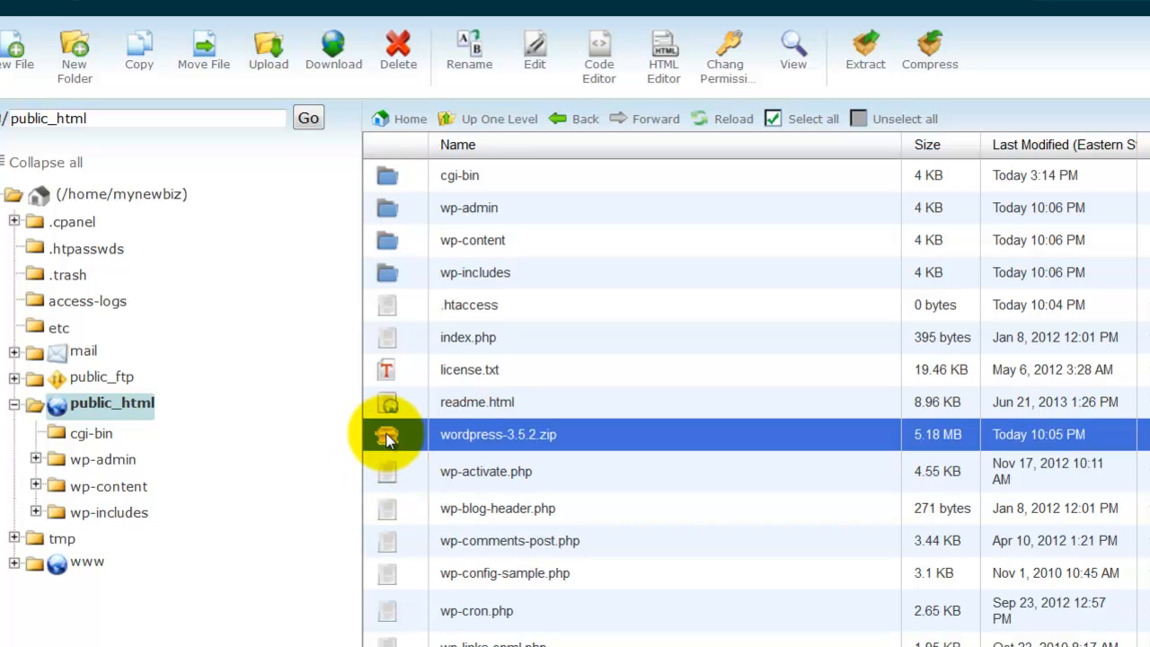
left_click(396, 55)
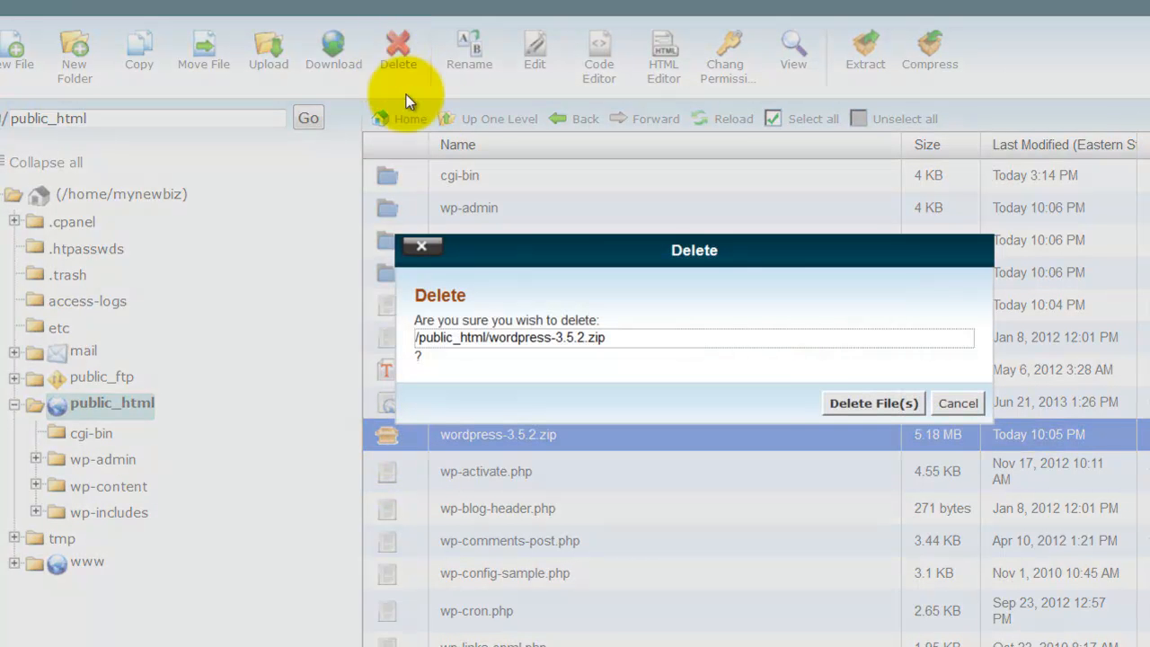
left_click(860, 403)
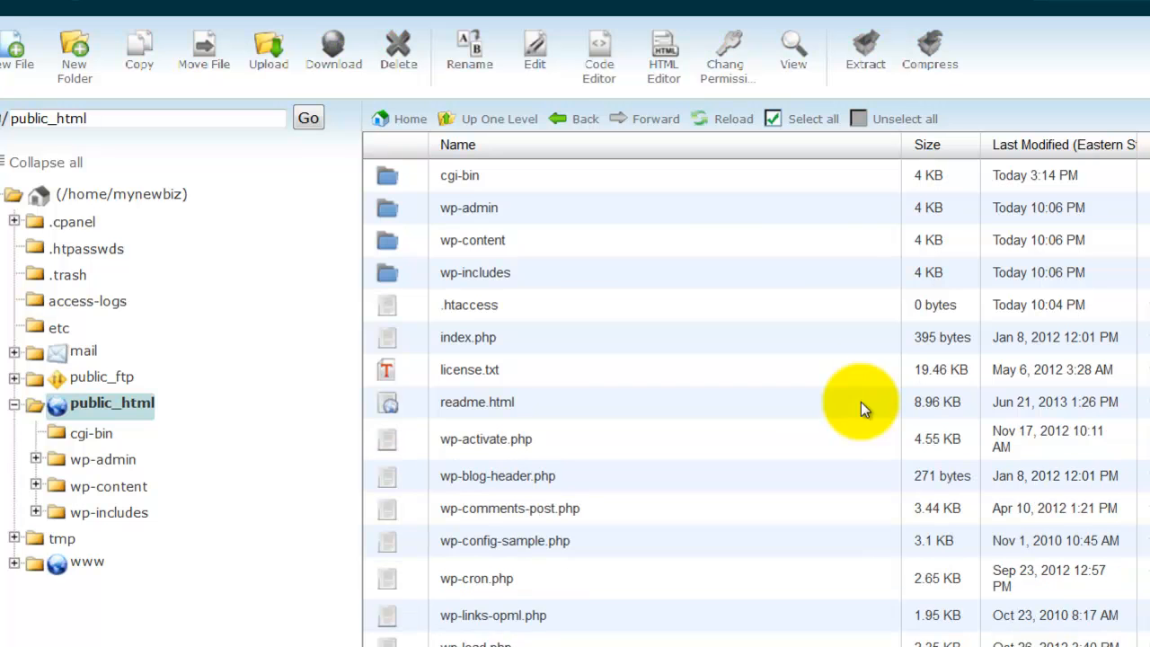
Open wp-config-sample.php from public_html in the Code Editor
scroll(718, 274, "down", 1)
scroll(718, 274, "down", 1)
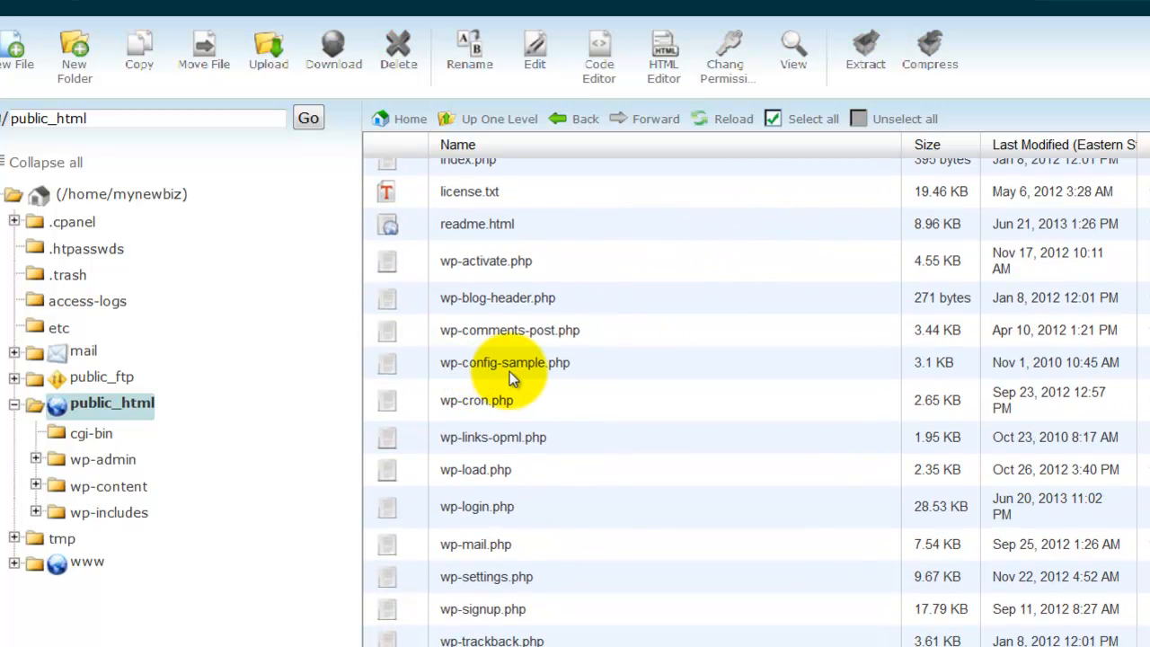
left_click(391, 368)
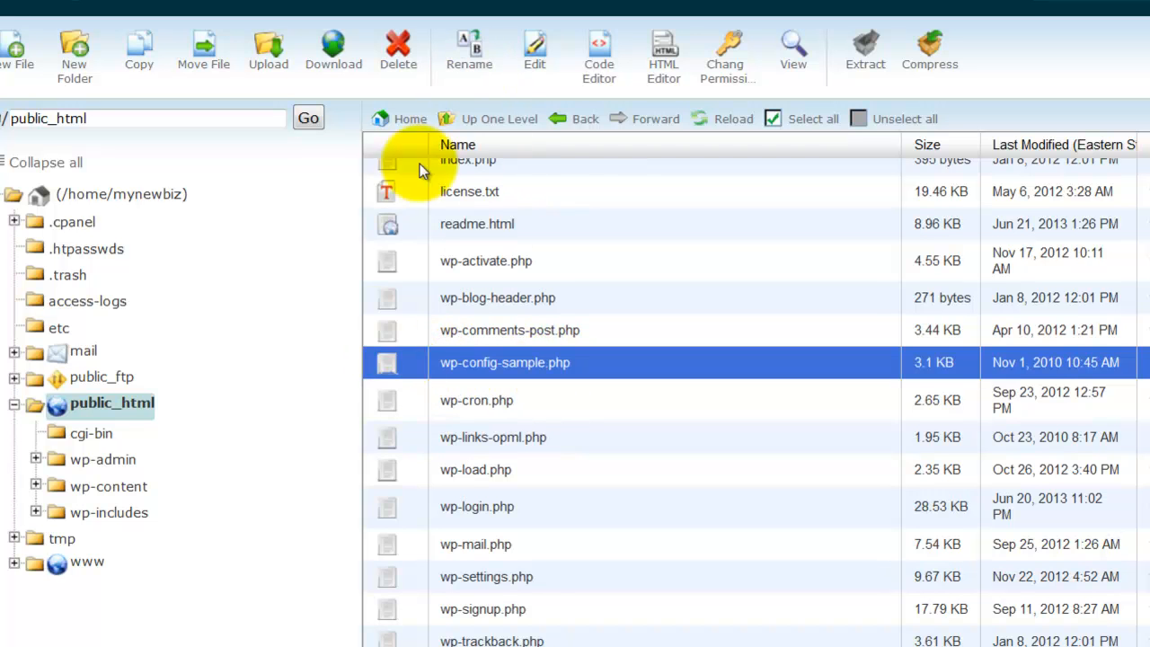
left_click(597, 77)
left_click(909, 532)
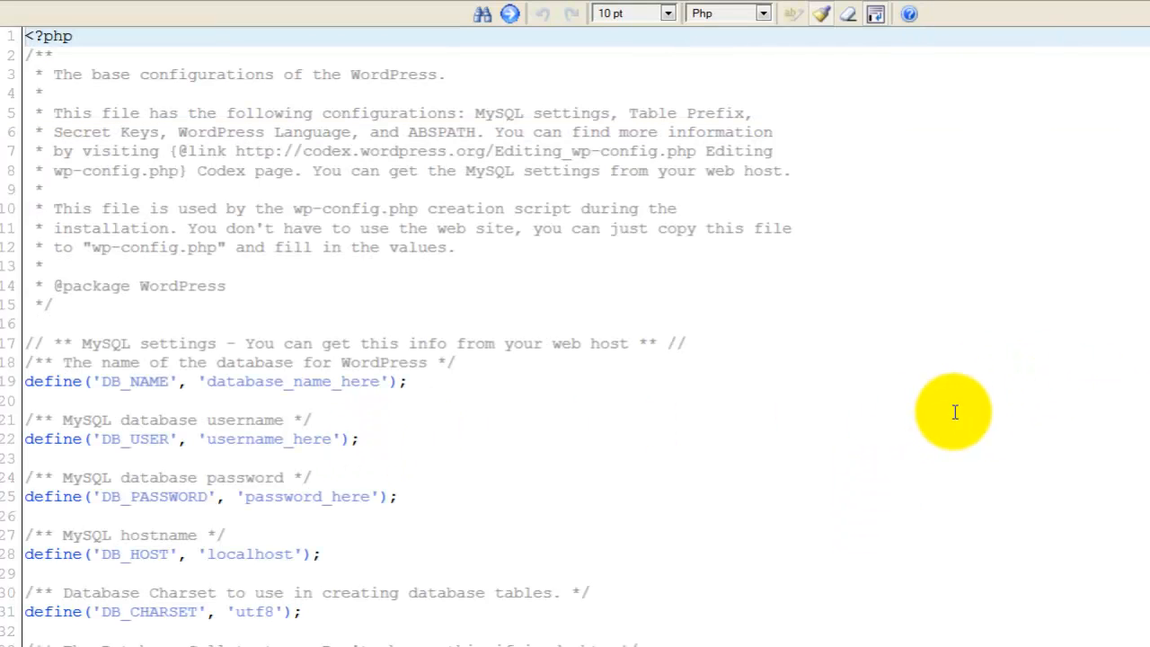
Locate the DB_NAME, DB_USER and DB_PASSWORD placeholders in the MySQL settings and place the Database Info Word document beside the code
scroll(955, 412, "down", 3)
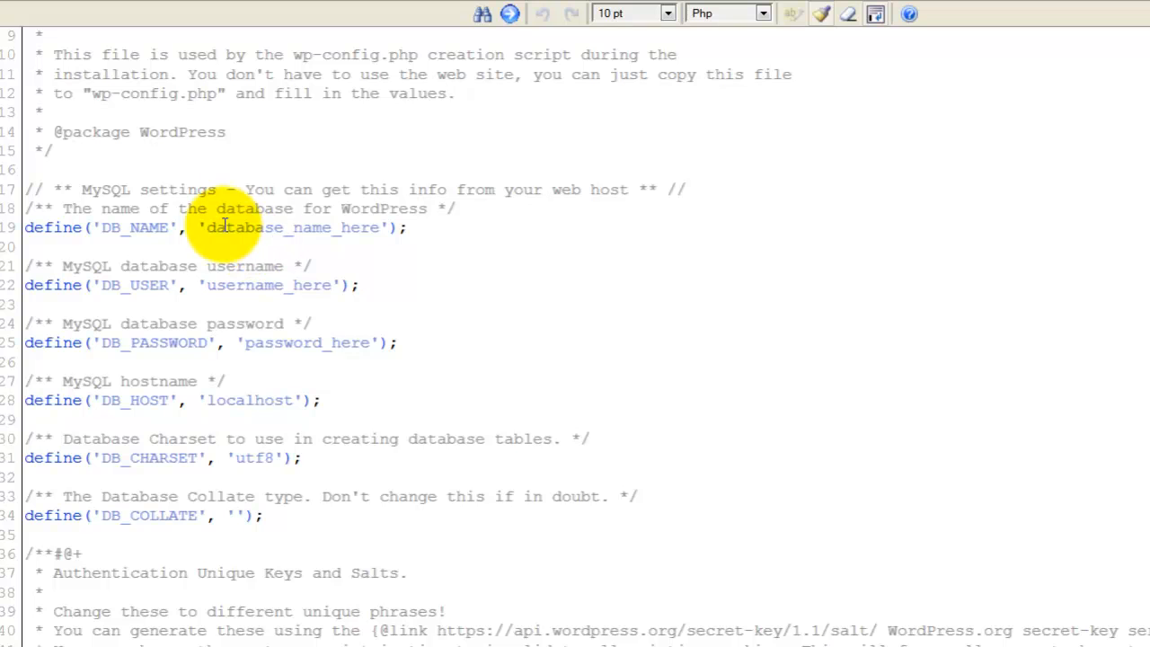
left_click_drag(208, 227, 384, 229)
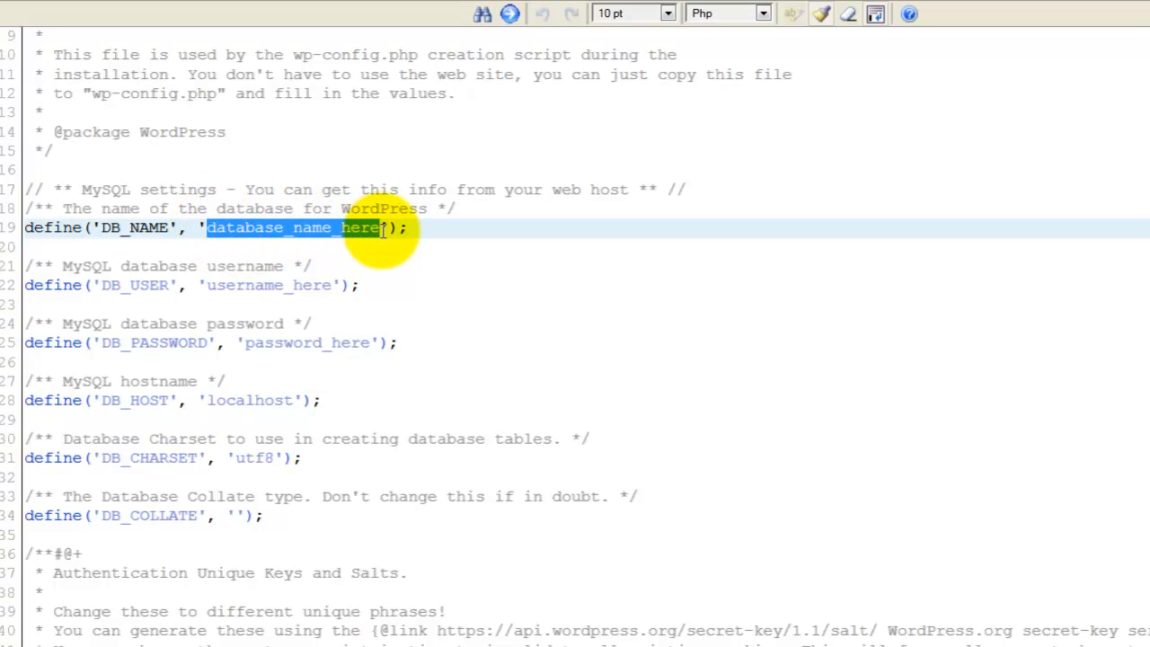
left_click_drag(214, 286, 342, 286)
left_click_drag(245, 344, 372, 347)
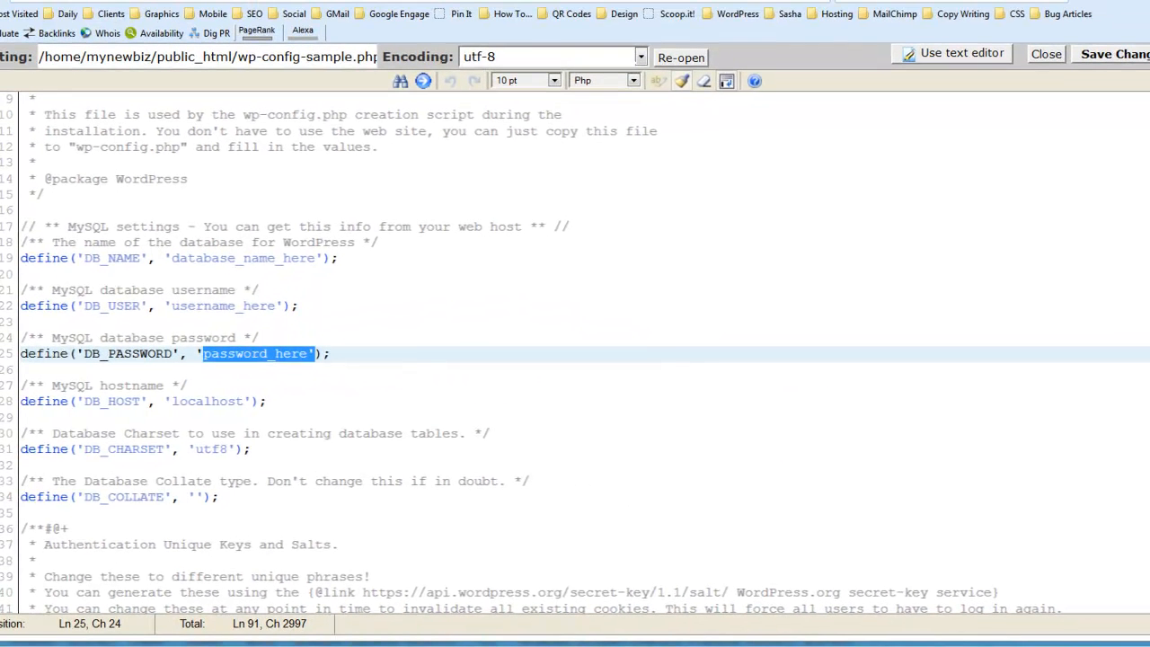
left_click_drag(1148, 68, 888, 70)
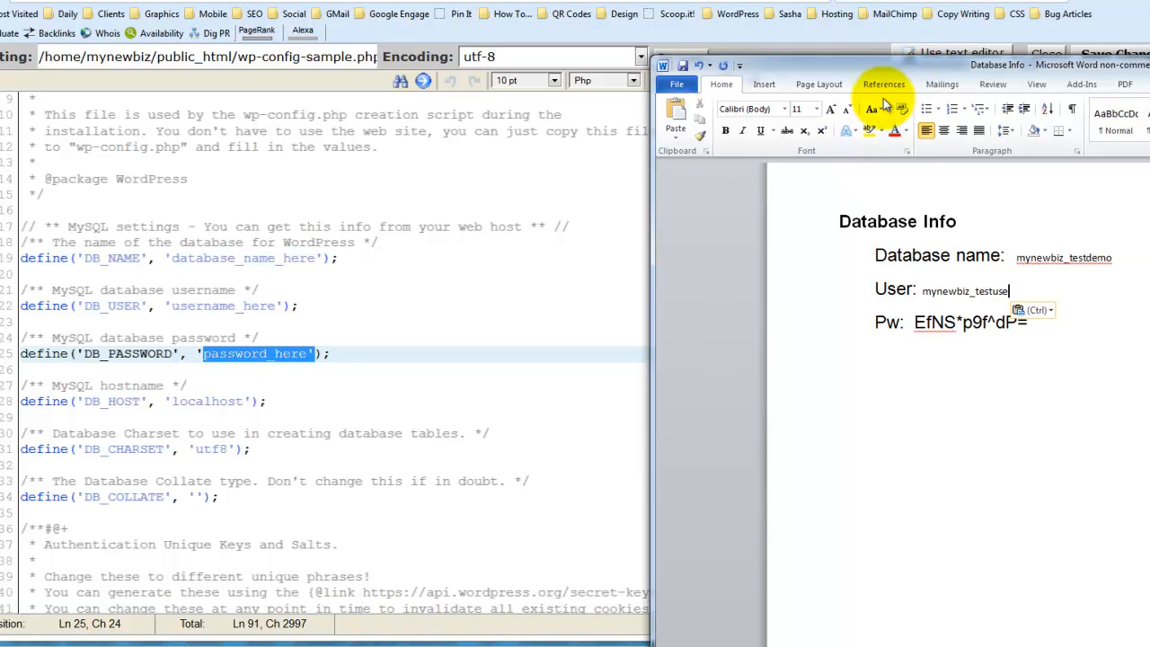
Copy the database name from the Database Info document and replace the DB_NAME placeholder in wp-config-sample.php with mynewbiz_testdemo
left_click_drag(1018, 258, 1095, 258)
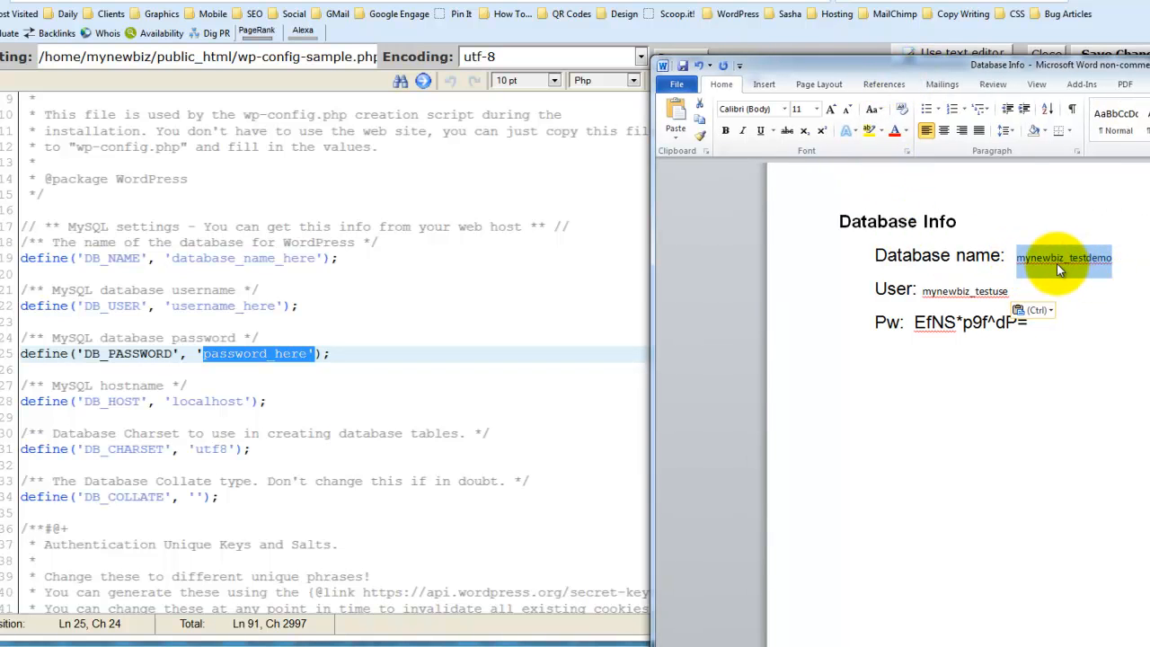
right_click(1056, 261)
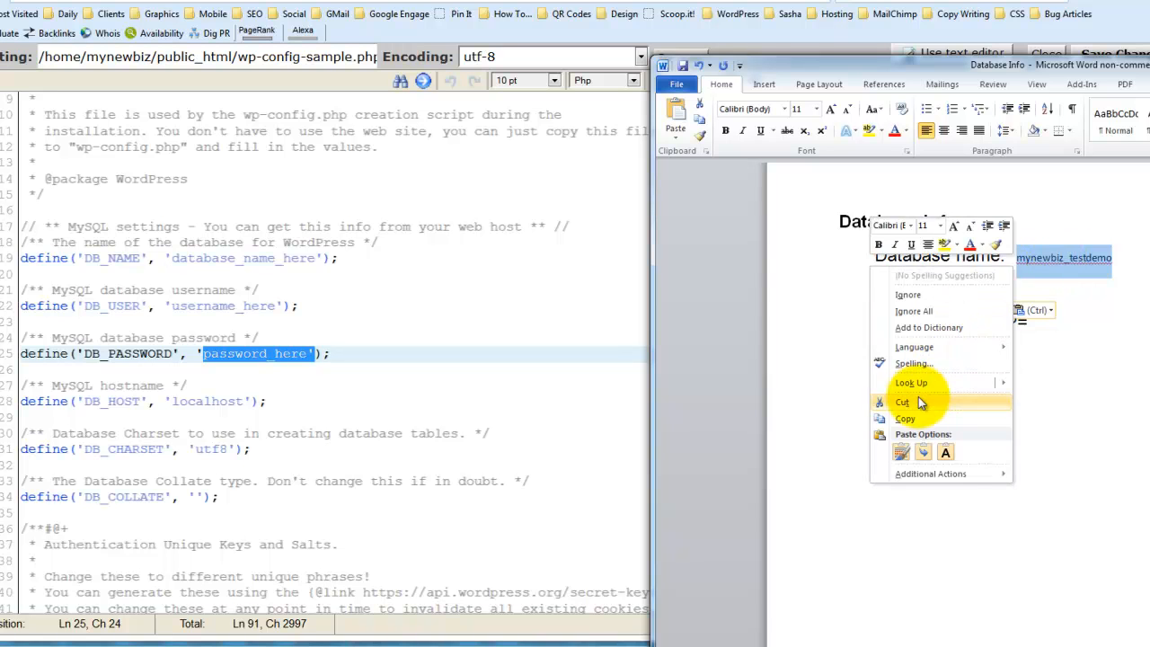
left_click(909, 419)
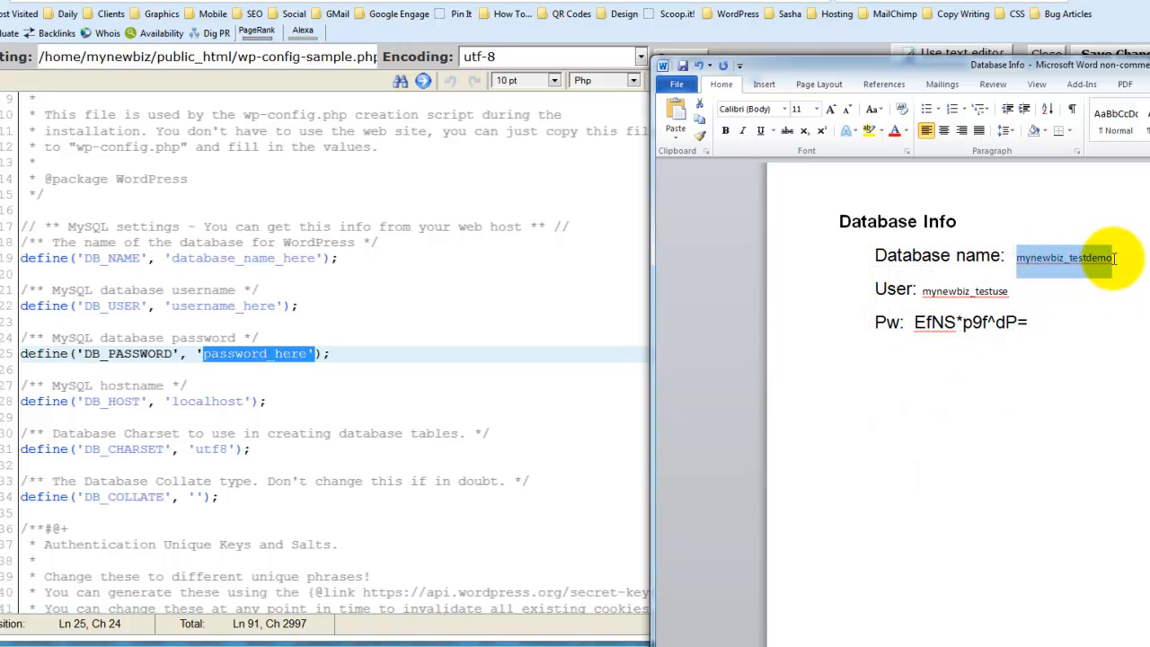
left_click(211, 305)
left_click_drag(172, 259, 318, 258)
right_click(318, 257)
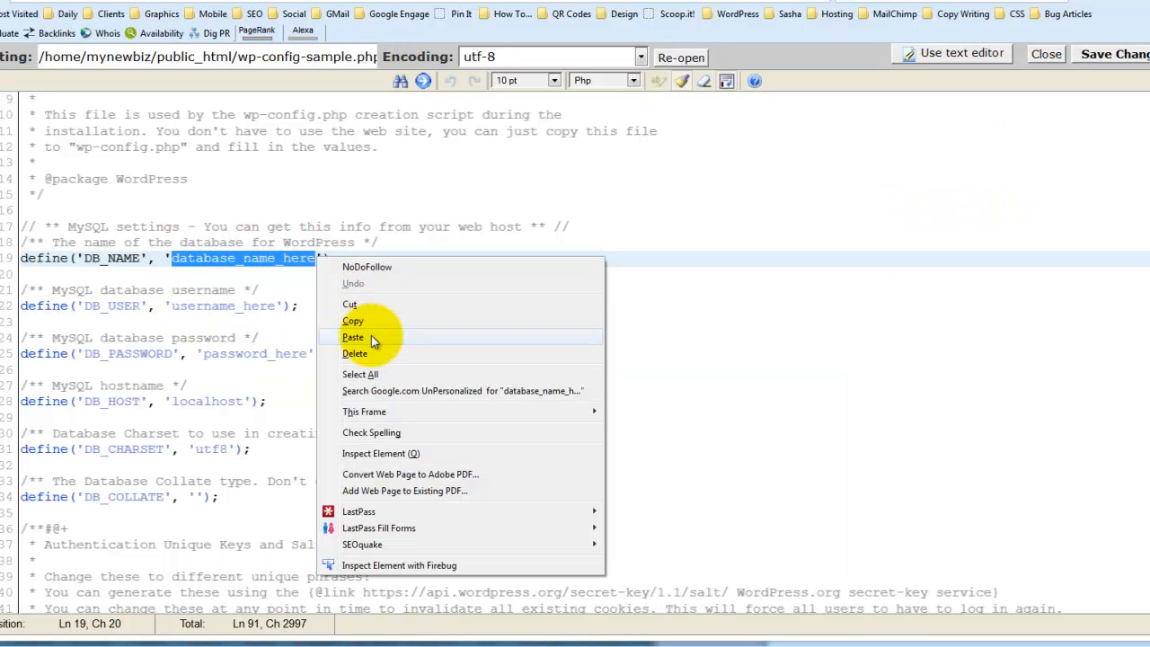
left_click(359, 343)
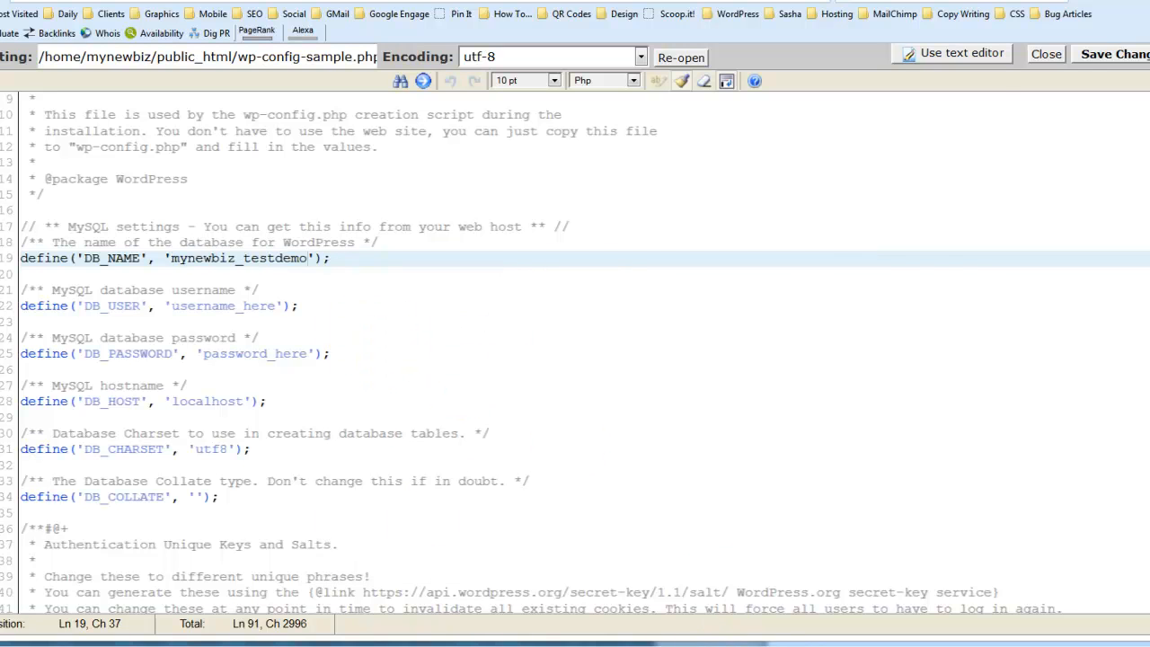
Copy the database user from the Database Info document and replace the DB_USER placeholder with mynewbiz_testuse
left_click(799, 641)
left_click(937, 368)
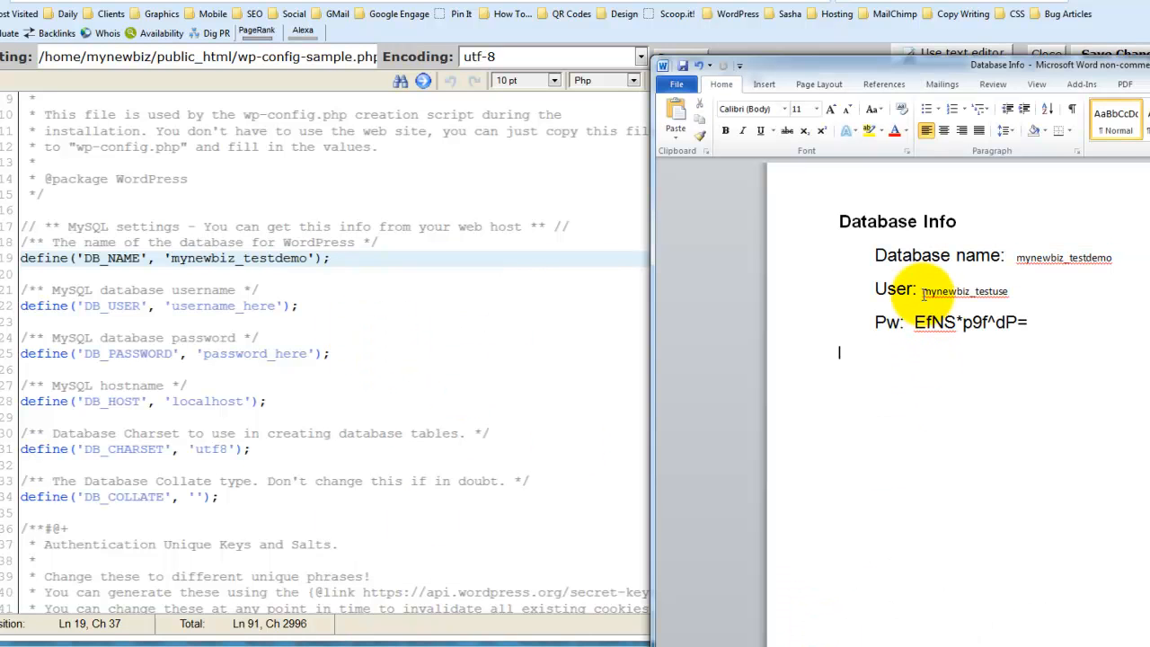
left_click_drag(923, 291, 988, 291)
right_click(994, 296)
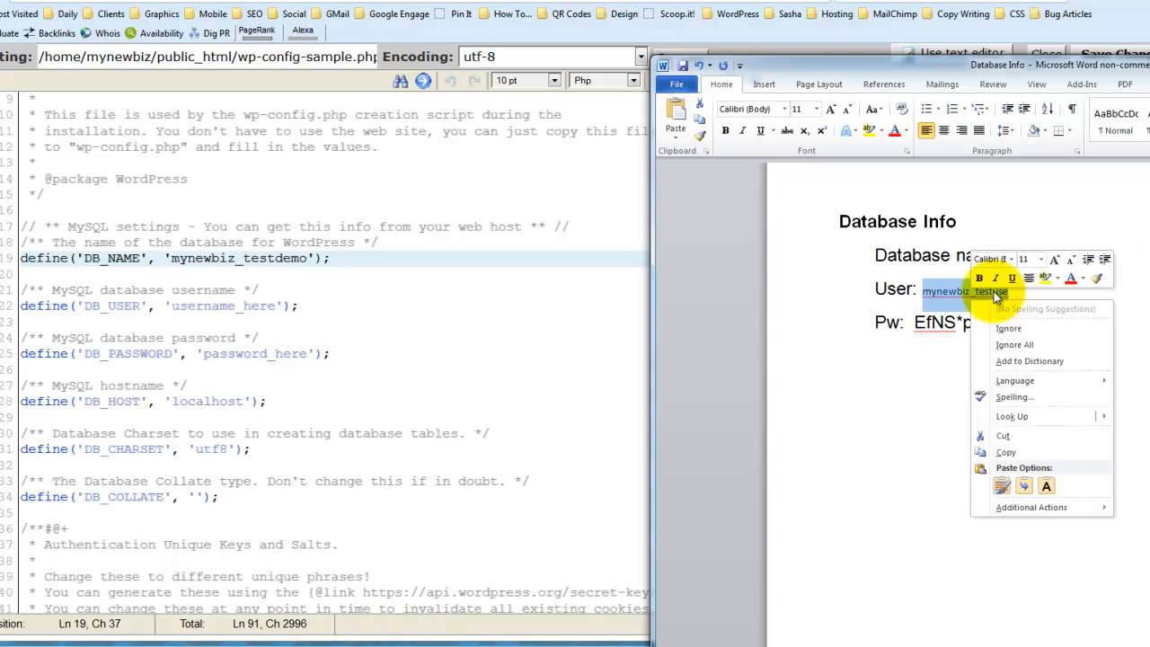
left_click(1006, 452)
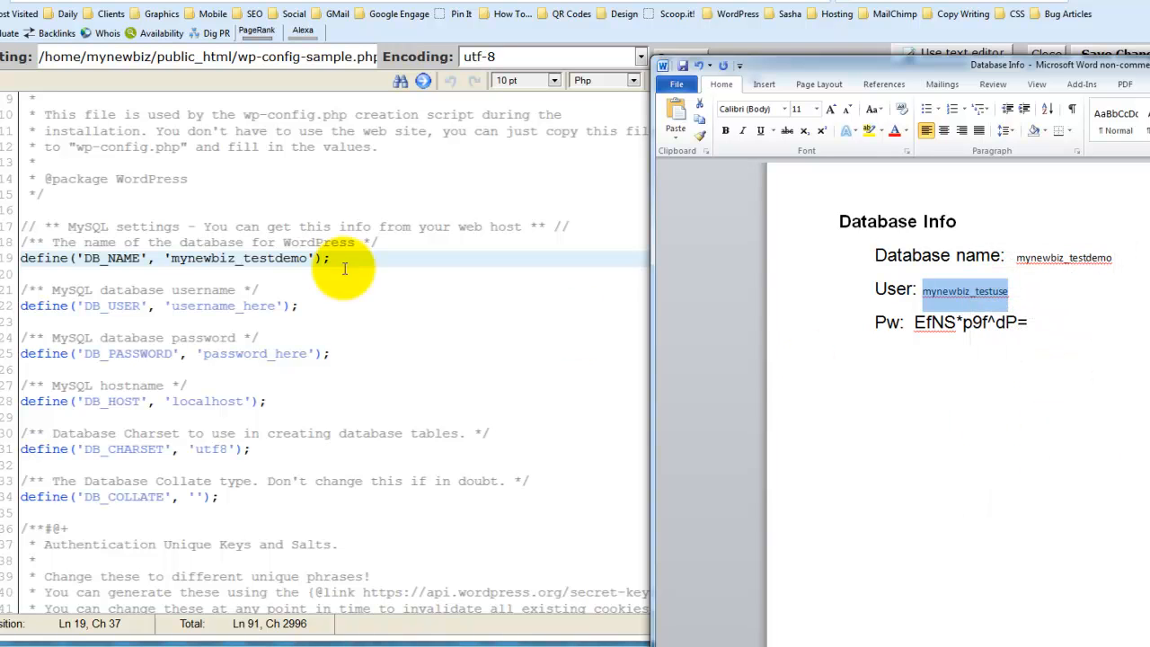
left_click_drag(171, 306, 260, 304)
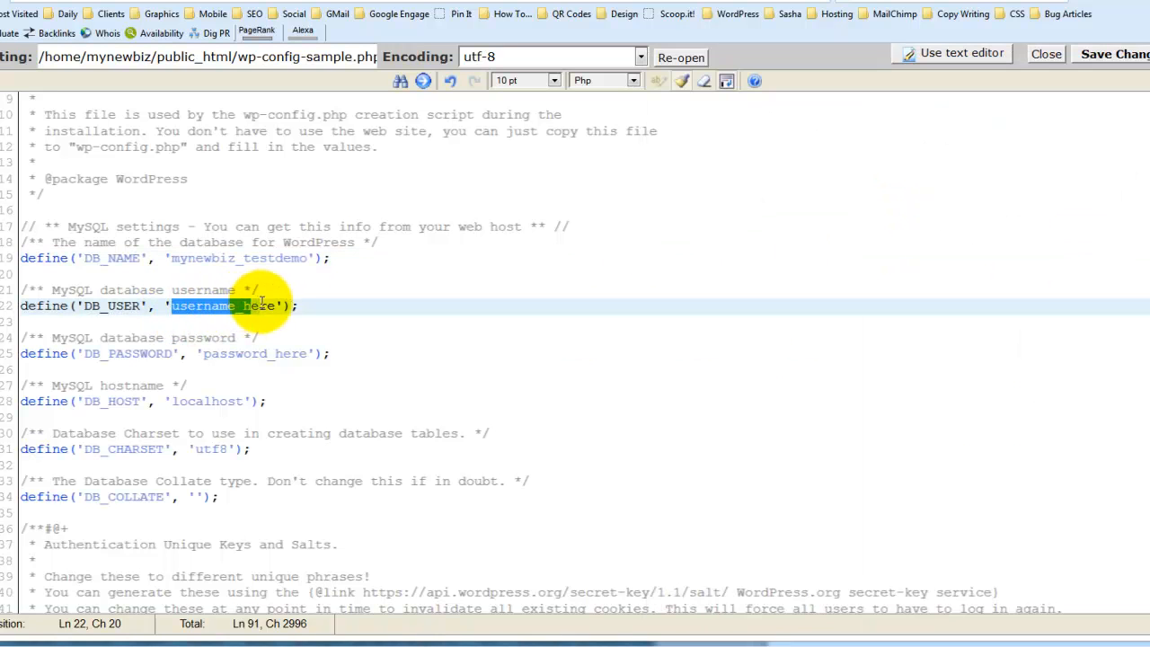
right_click(274, 305)
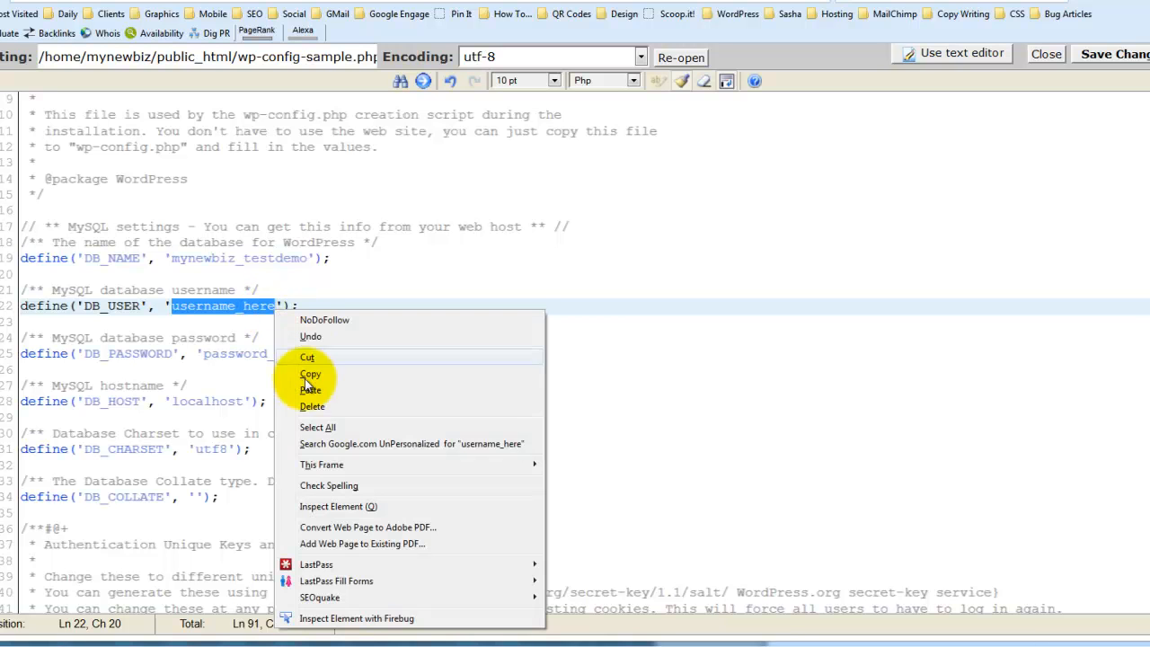
left_click(310, 380)
Copy the database password from the Database Info document and paste it over the DB_PASSWORD placeholder
left_click(274, 353)
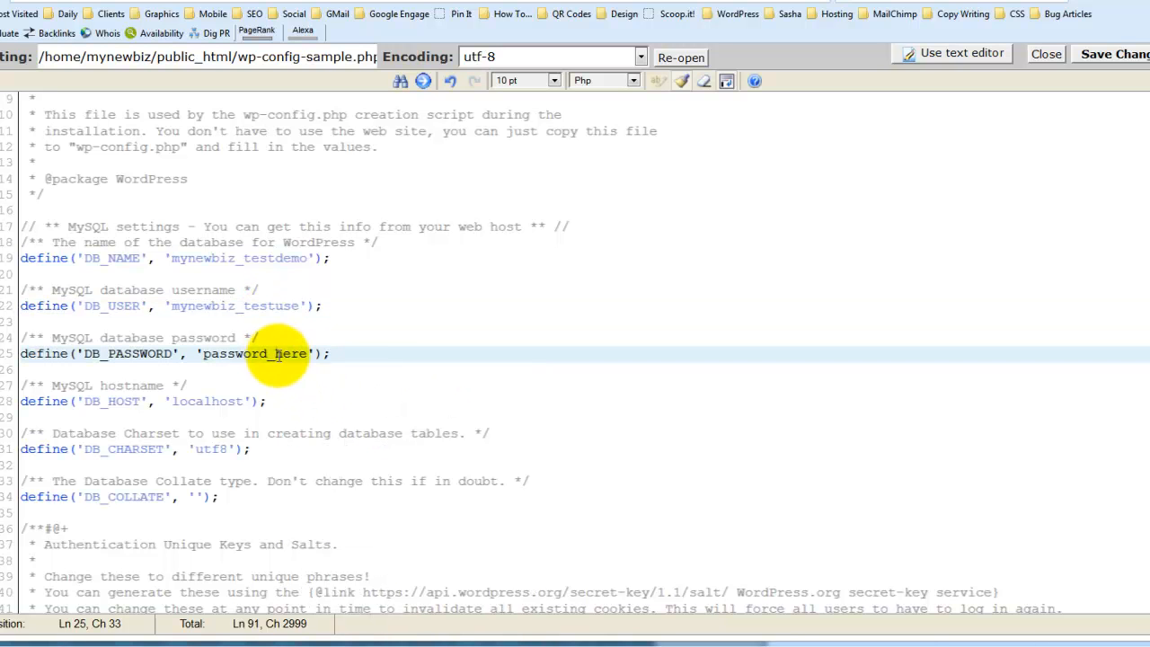
left_click(906, 636)
left_click(943, 359)
left_click_drag(913, 324, 1011, 323)
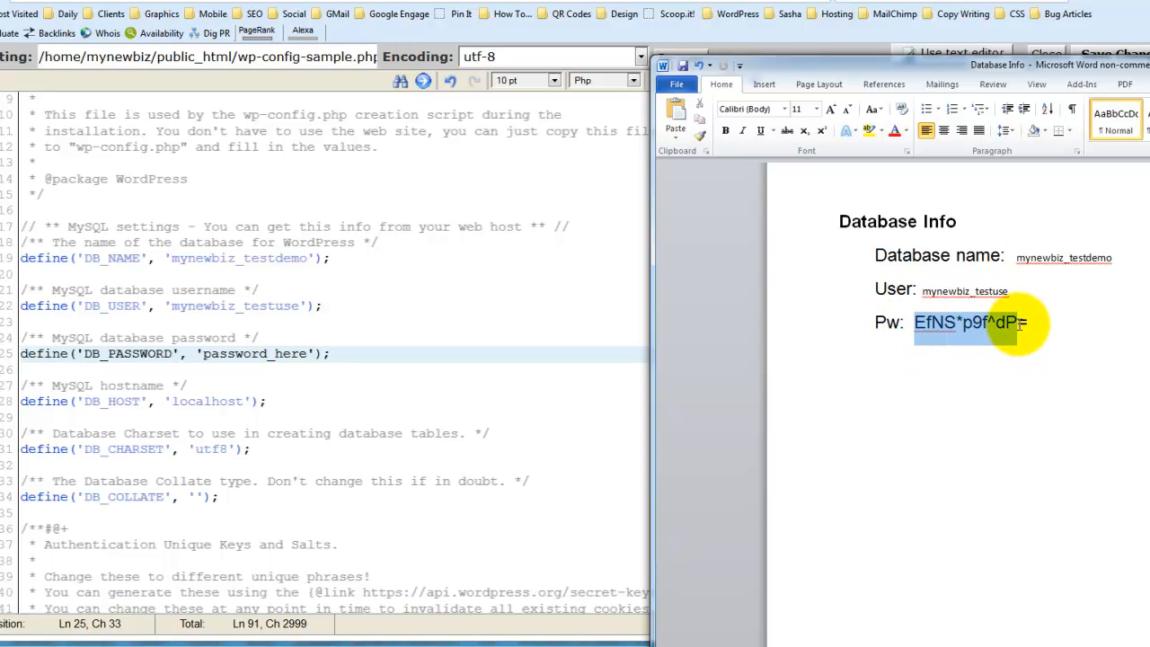
right_click(1008, 324)
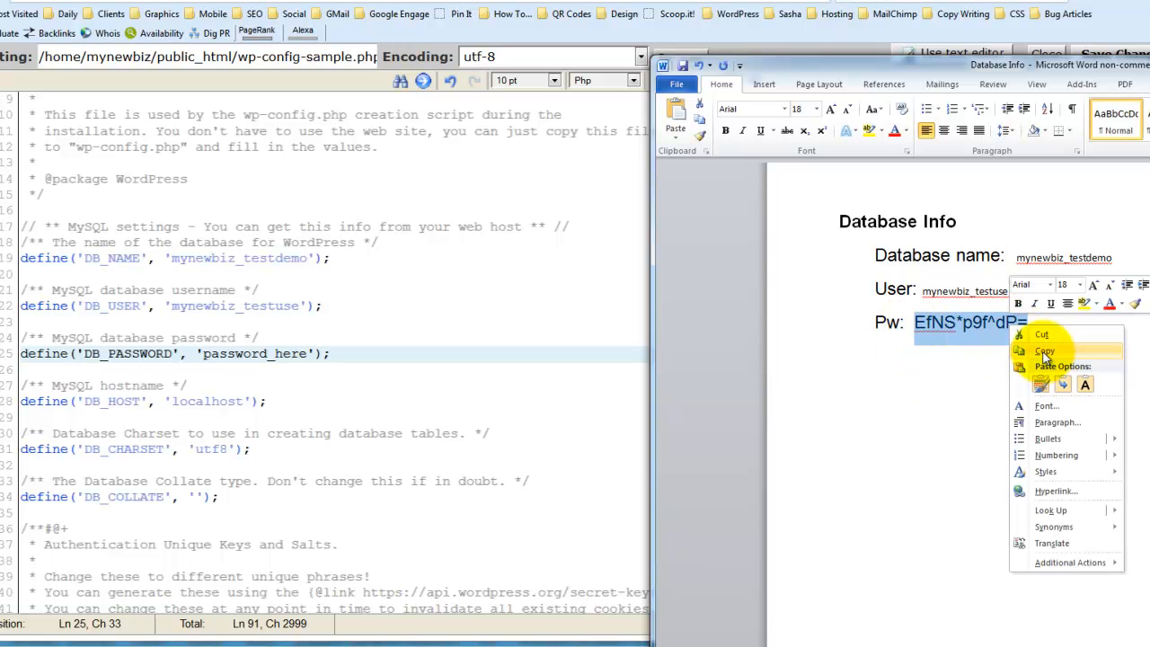
left_click(1044, 350)
left_click_drag(203, 354, 303, 355)
right_click(306, 355)
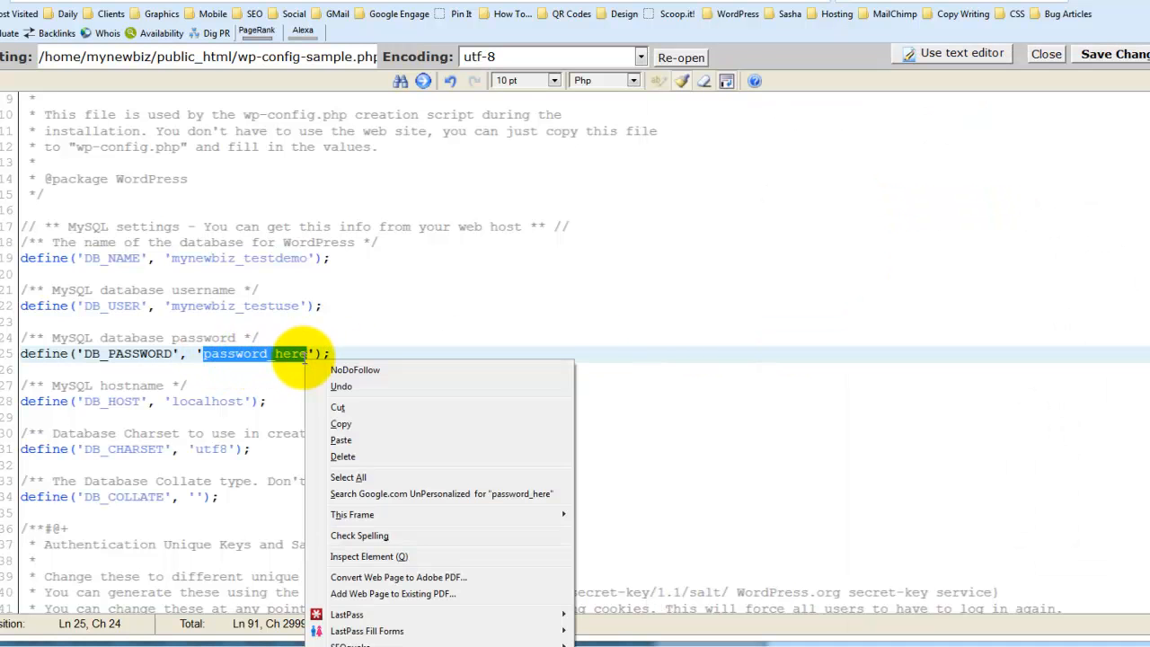
left_click(345, 442)
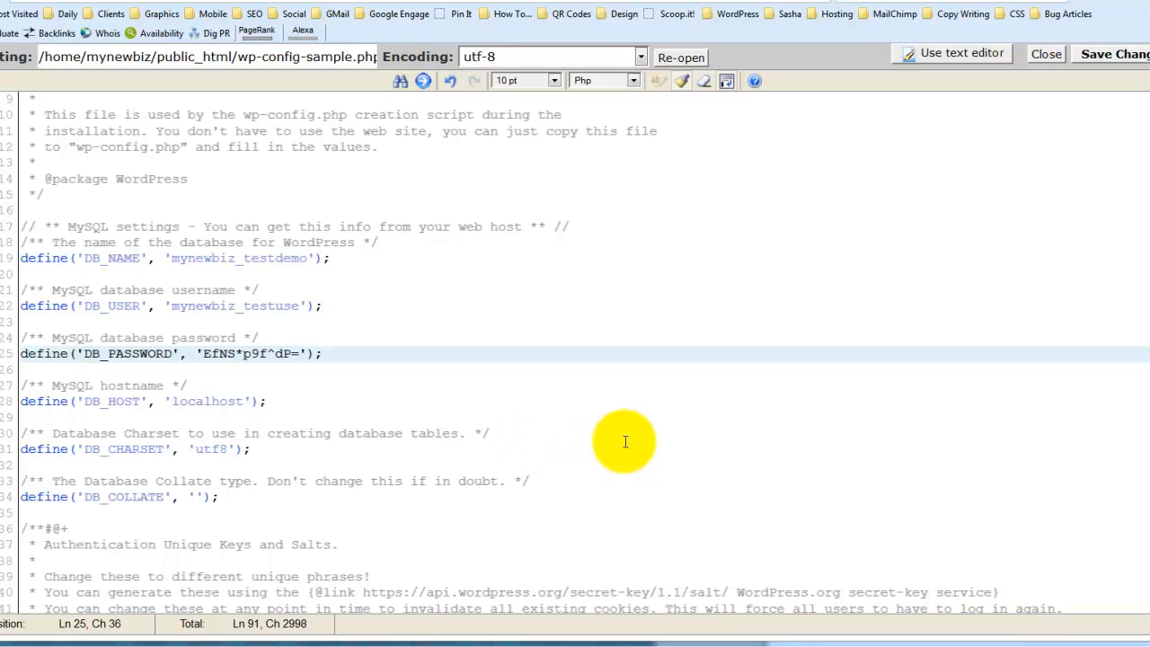
scroll(903, 549, "down", 8)
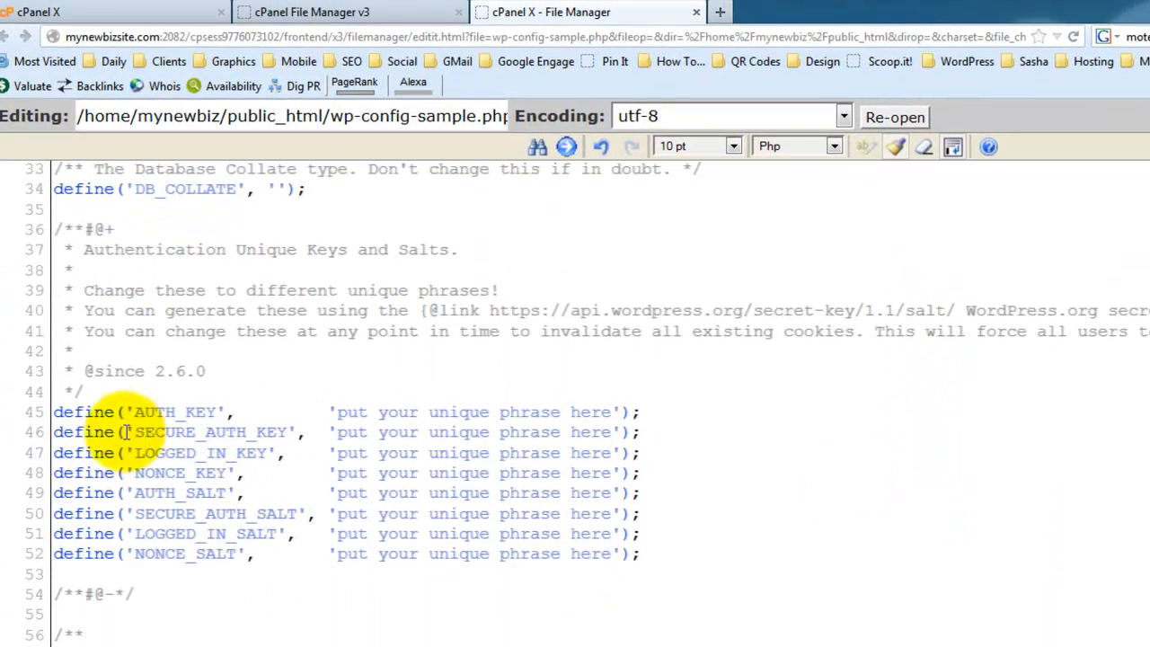
left_click_drag(57, 409, 730, 560)
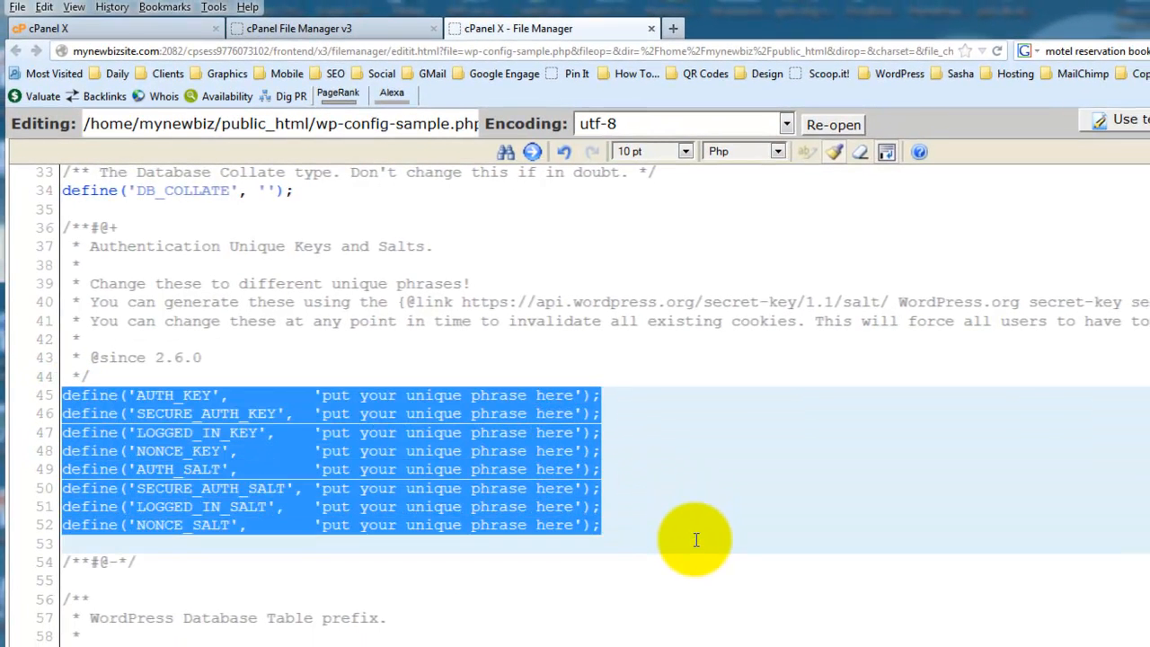
left_click(750, 580)
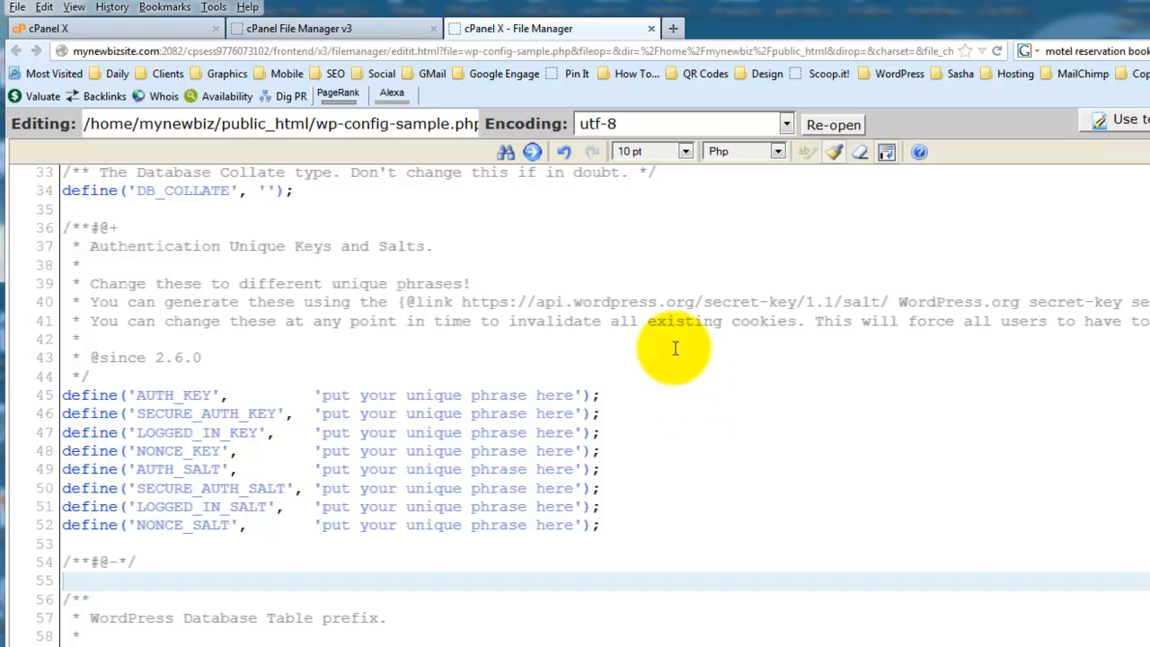
left_click(464, 300)
left_click_drag(465, 302, 874, 306)
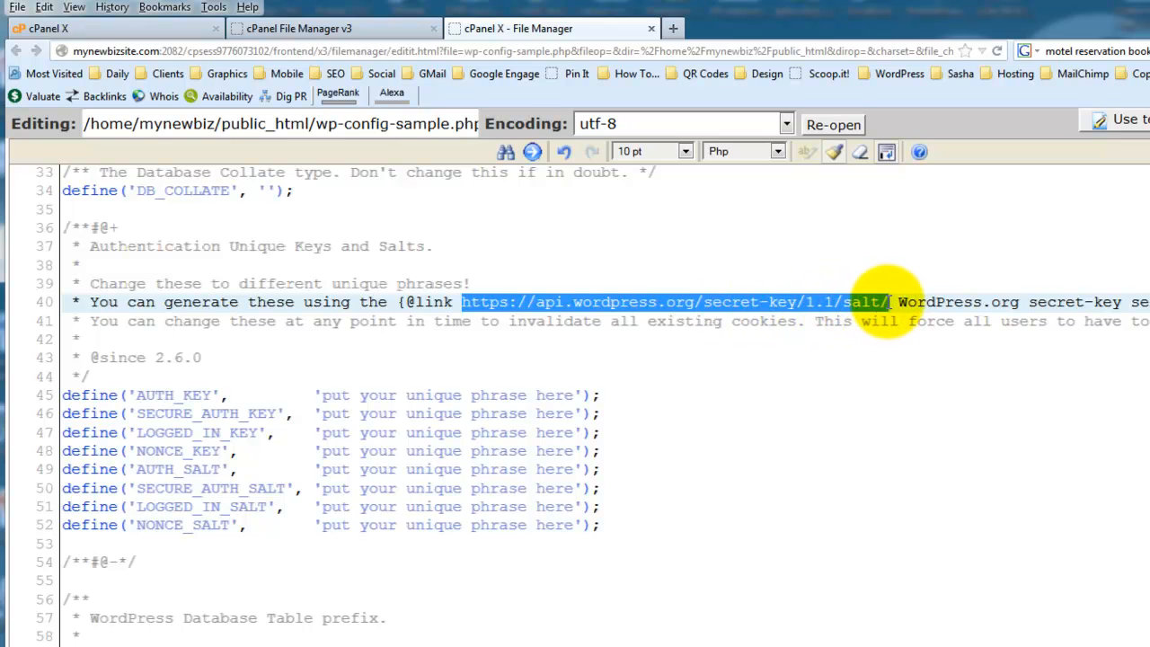
right_click(888, 302)
left_click(934, 373)
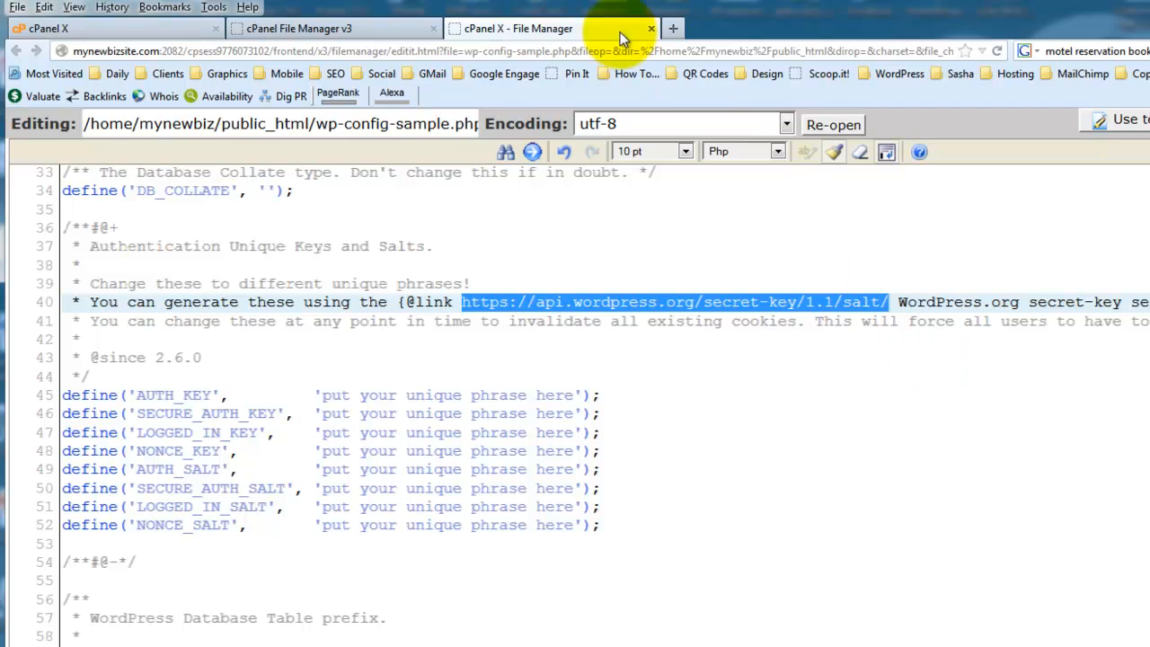
left_click(673, 28)
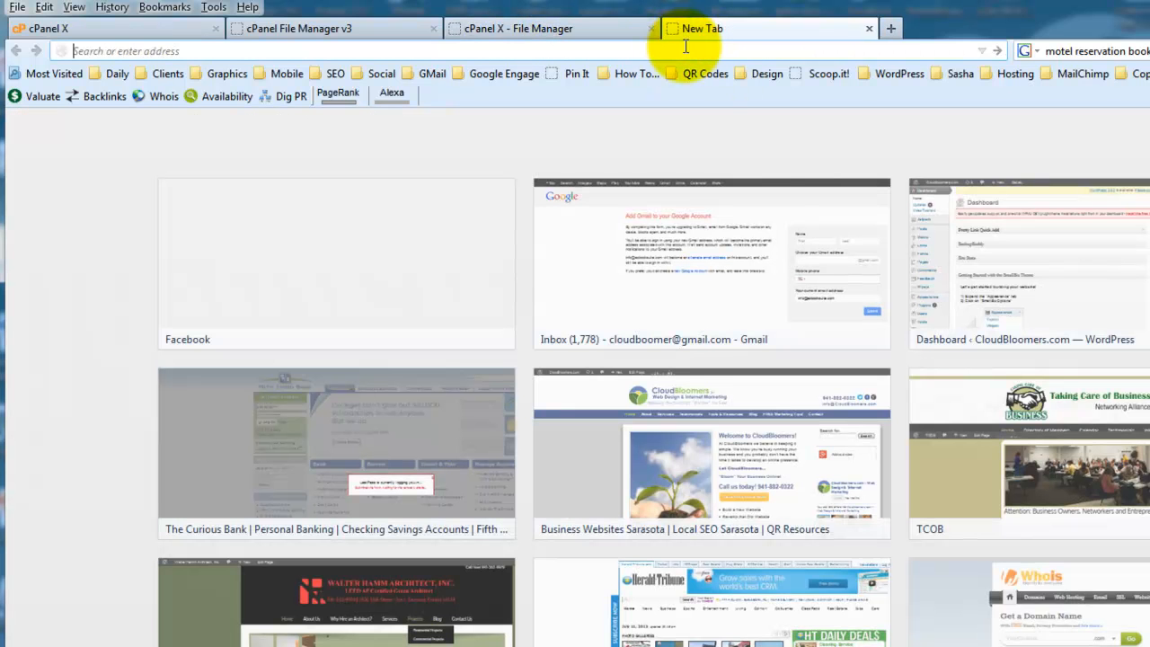
right_click(686, 53)
left_click(727, 128)
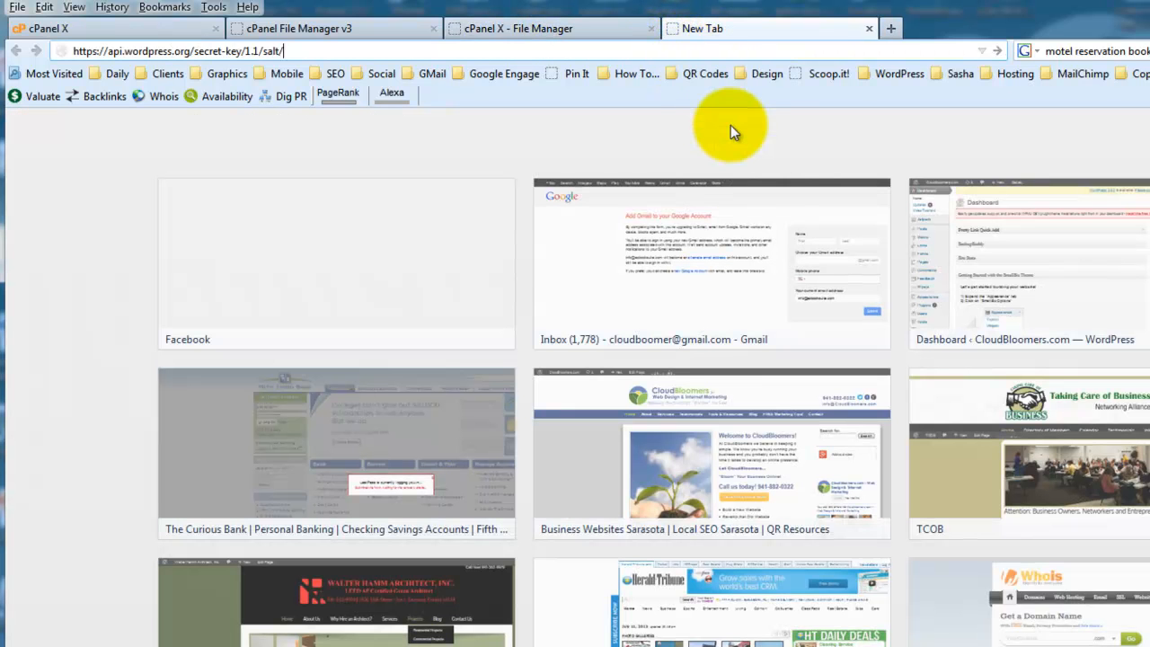
key("Return")
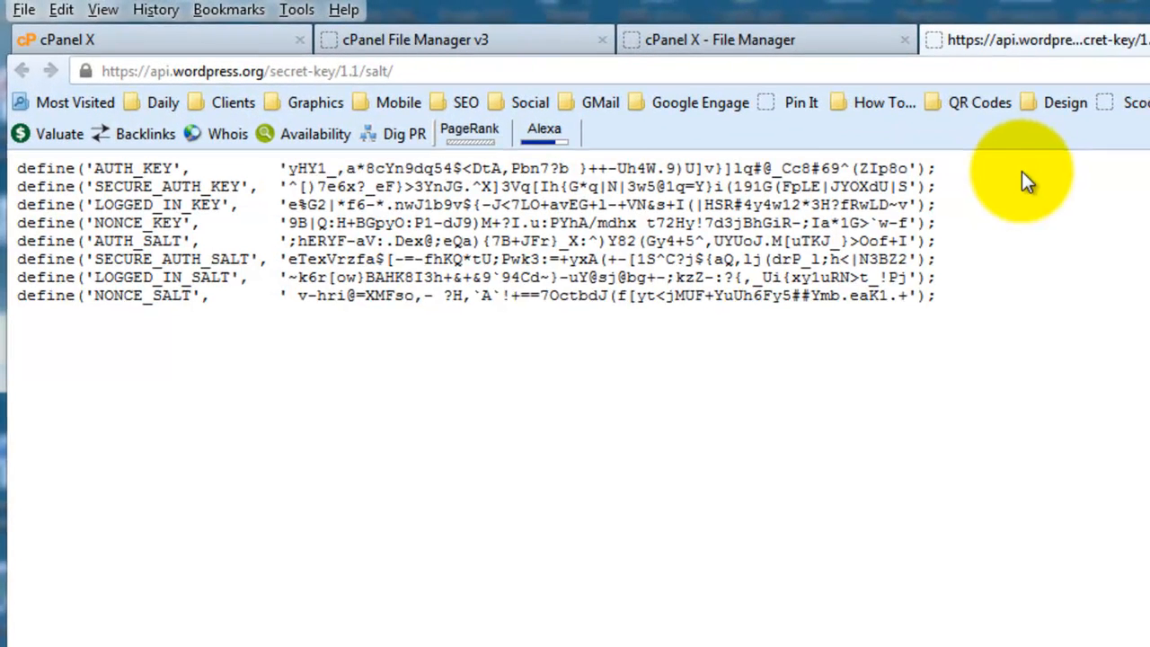
Regenerate the secret keys and salts several times, and copy the complete set of eight define lines
key("F5")
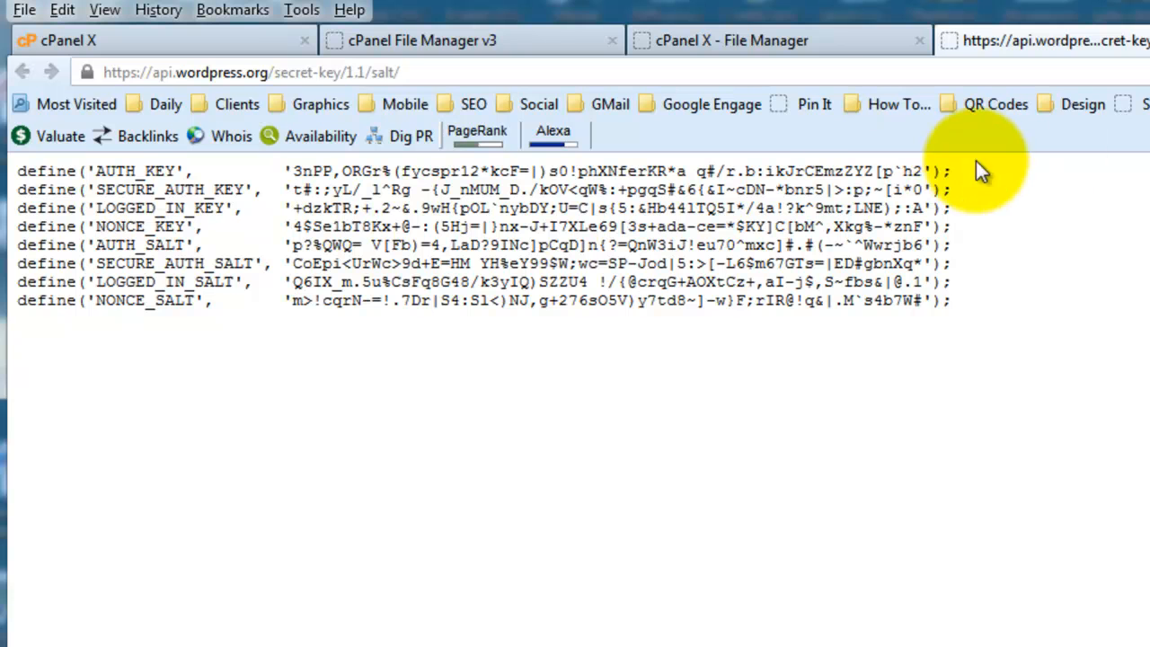
key("F5")
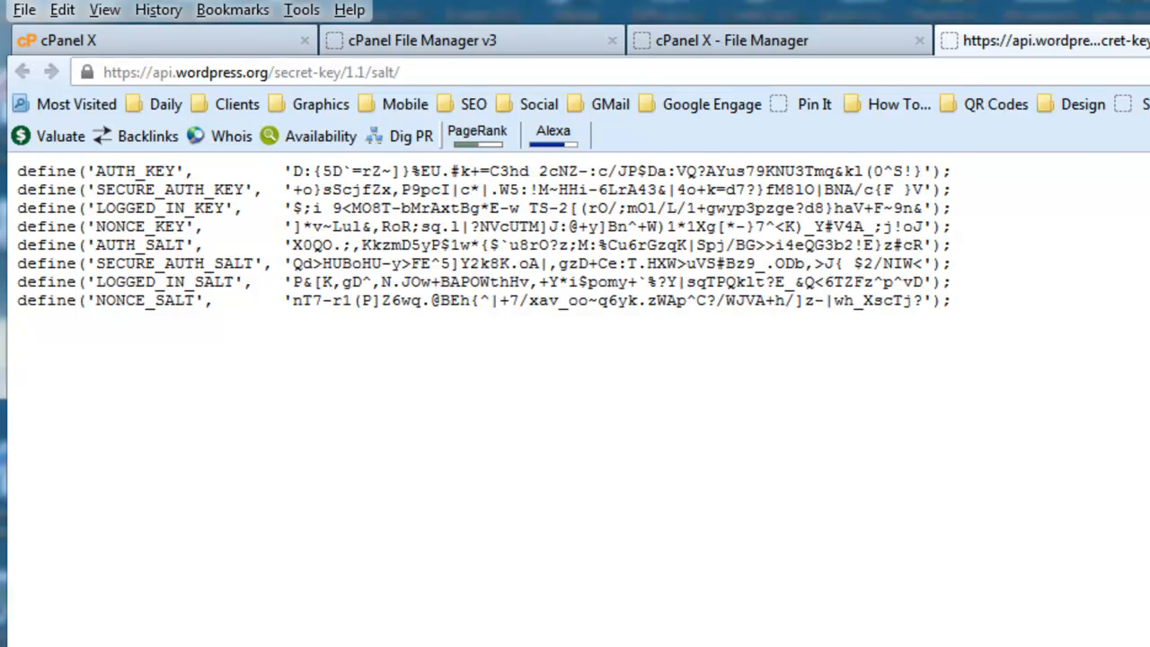
key("F5")
key("F5")
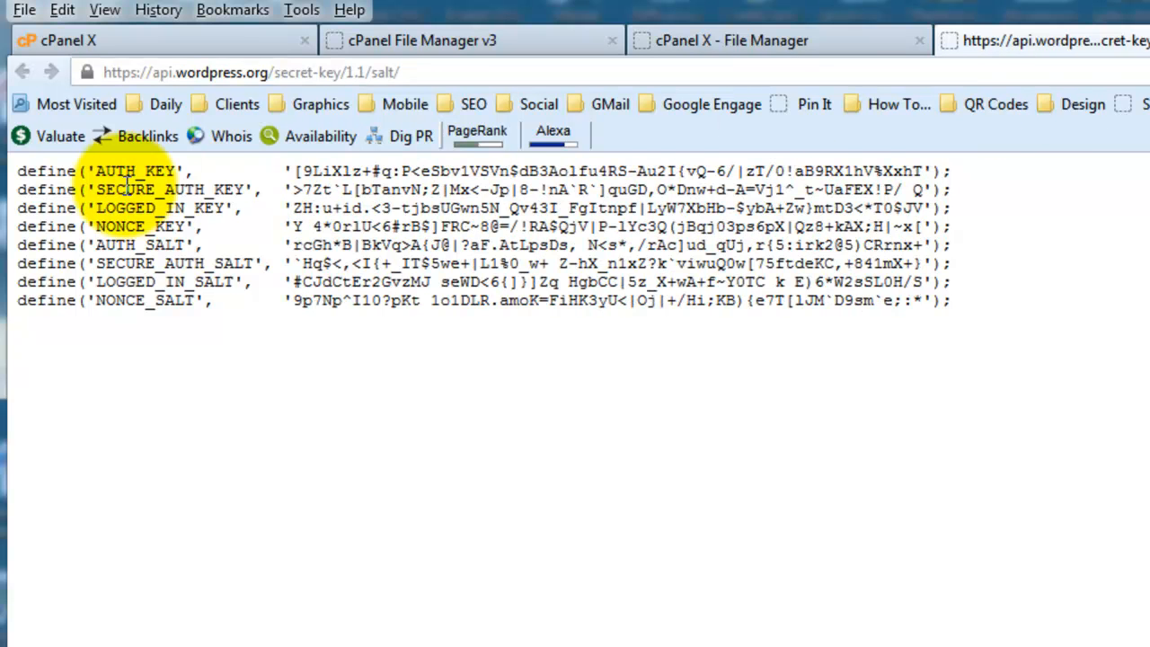
left_click_drag(18, 172, 869, 283)
right_click(790, 242)
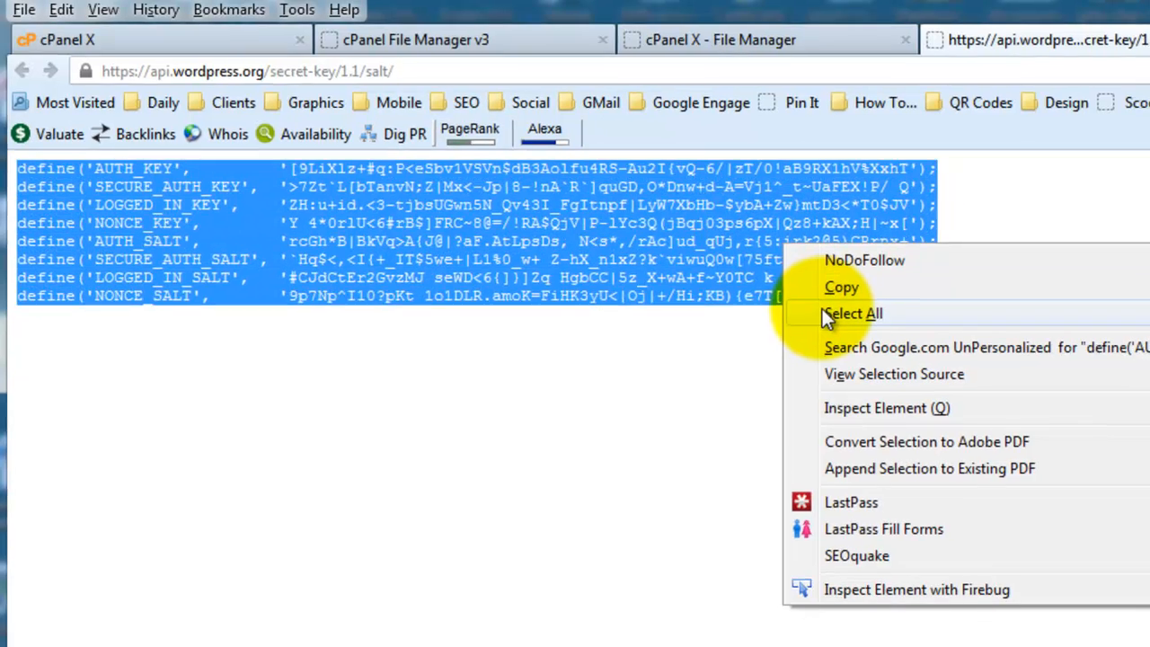
left_click(845, 291)
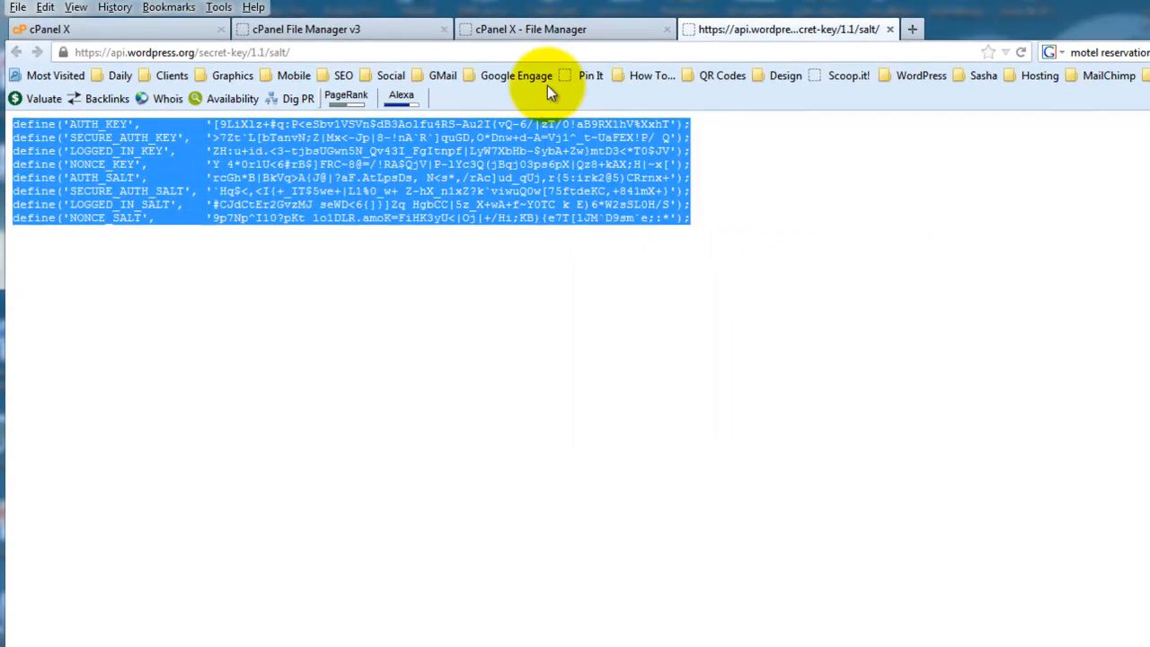
Replace the eight placeholder key and salt lines, AUTH_KEY through NONCE_SALT, in wp-config-sample.php with the copied generated set
left_click(526, 28)
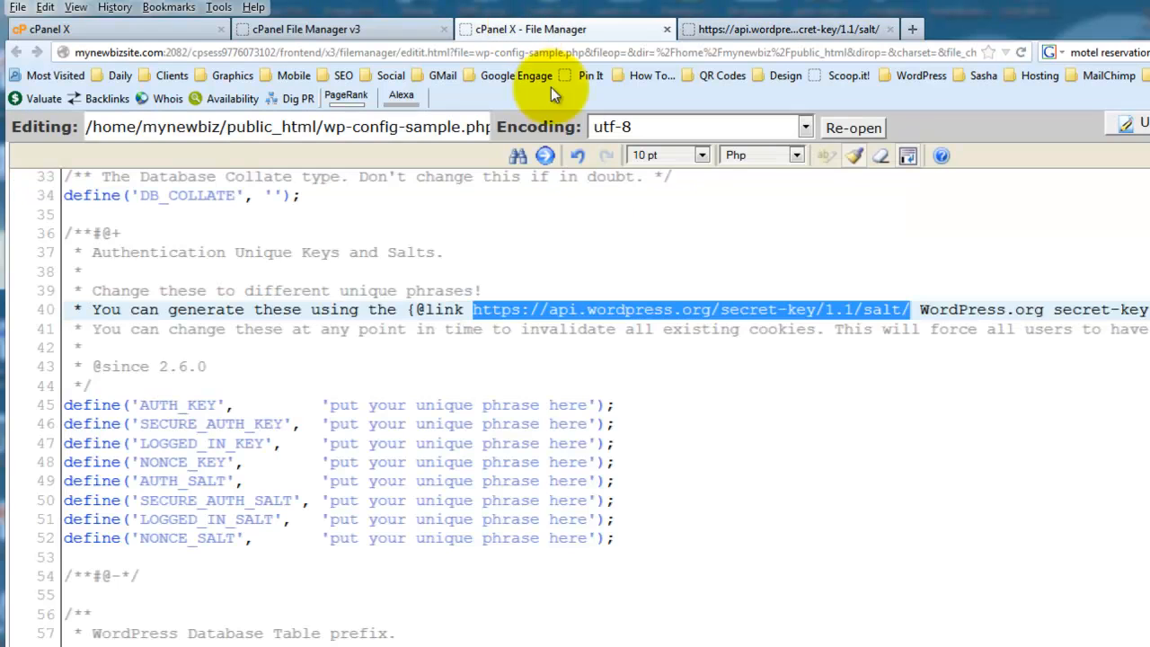
left_click_drag(62, 404, 611, 537)
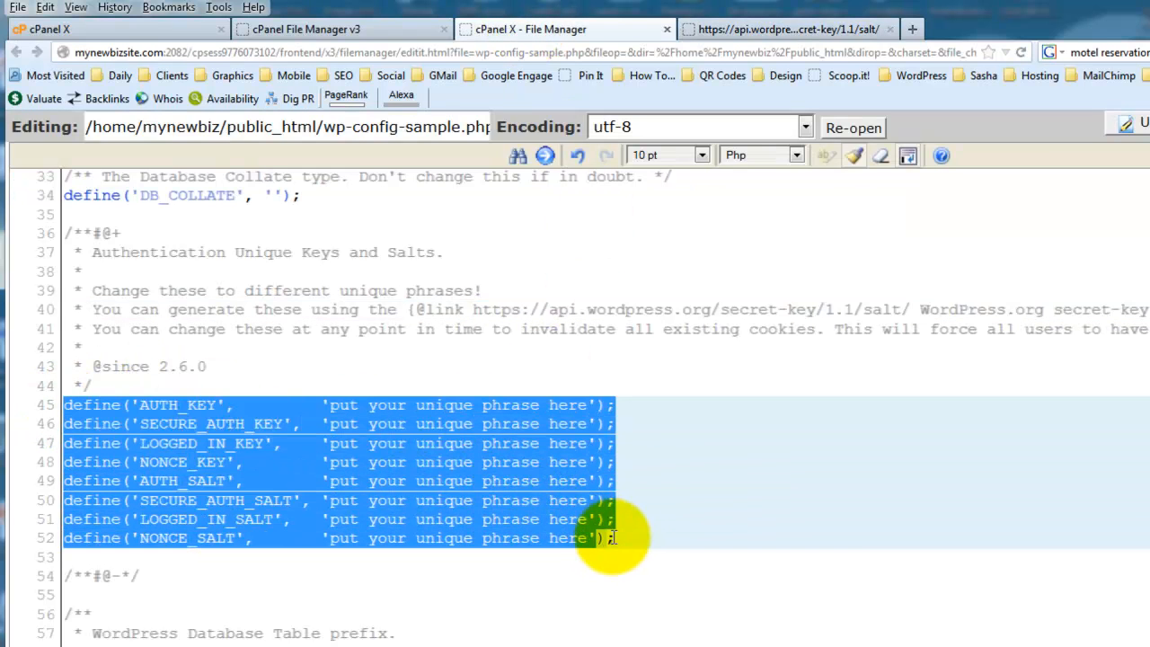
right_click(519, 483)
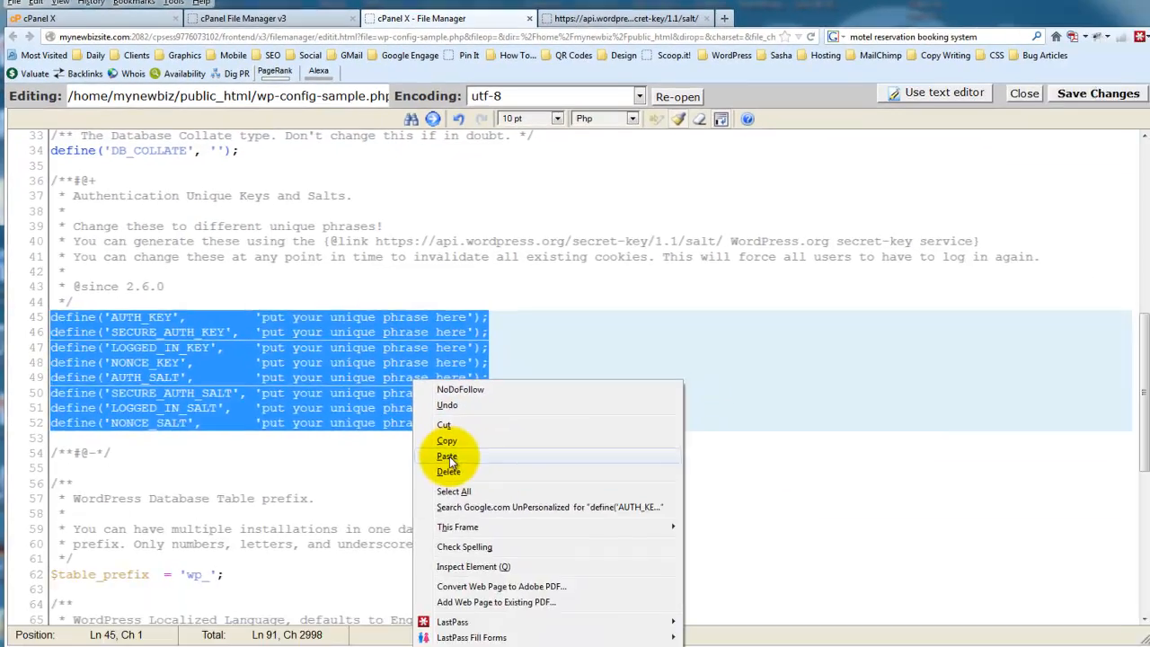
left_click(526, 541)
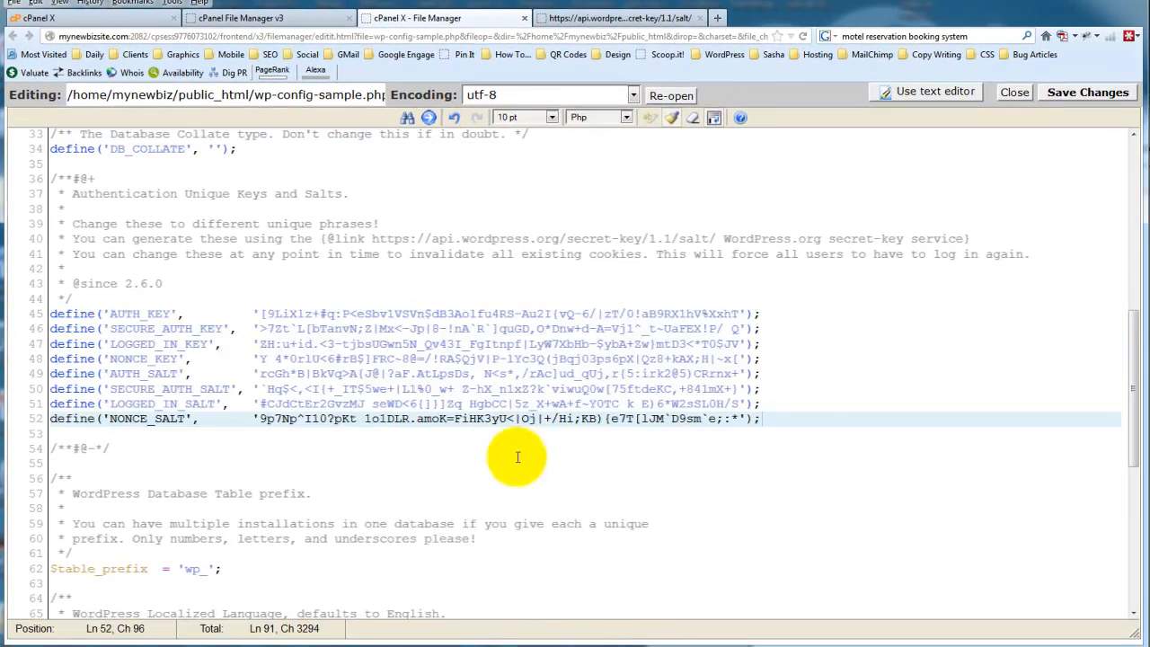
Set the WordPress database table prefix in wp-config-sample.php to wtest123p_
scroll(732, 571, "down", 1)
scroll(618, 478, "down", 3)
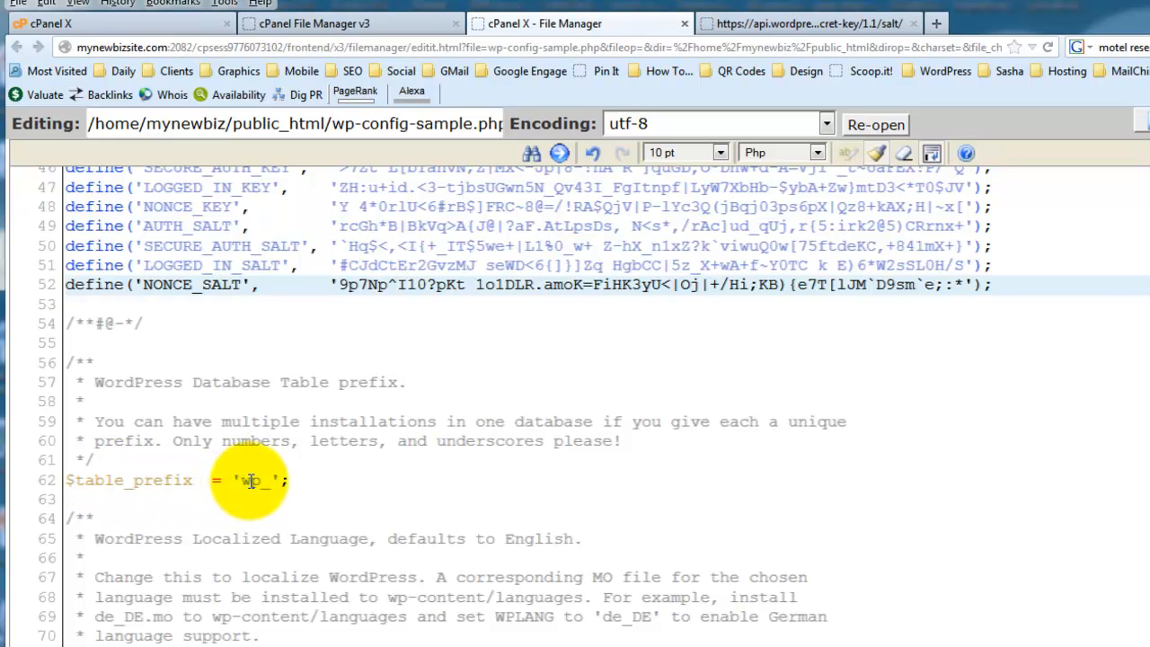
left_click(250, 481)
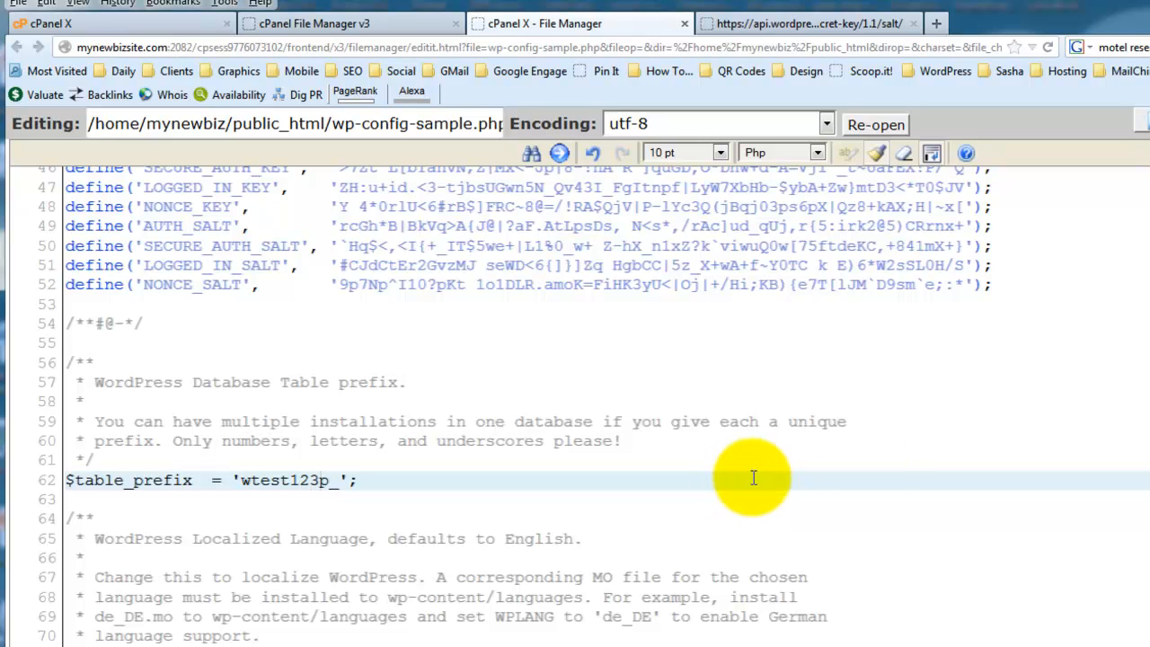
Save the changes to wp-config-sample.php, and close the code editor and the secret-key generator page
left_click(1143, 120)
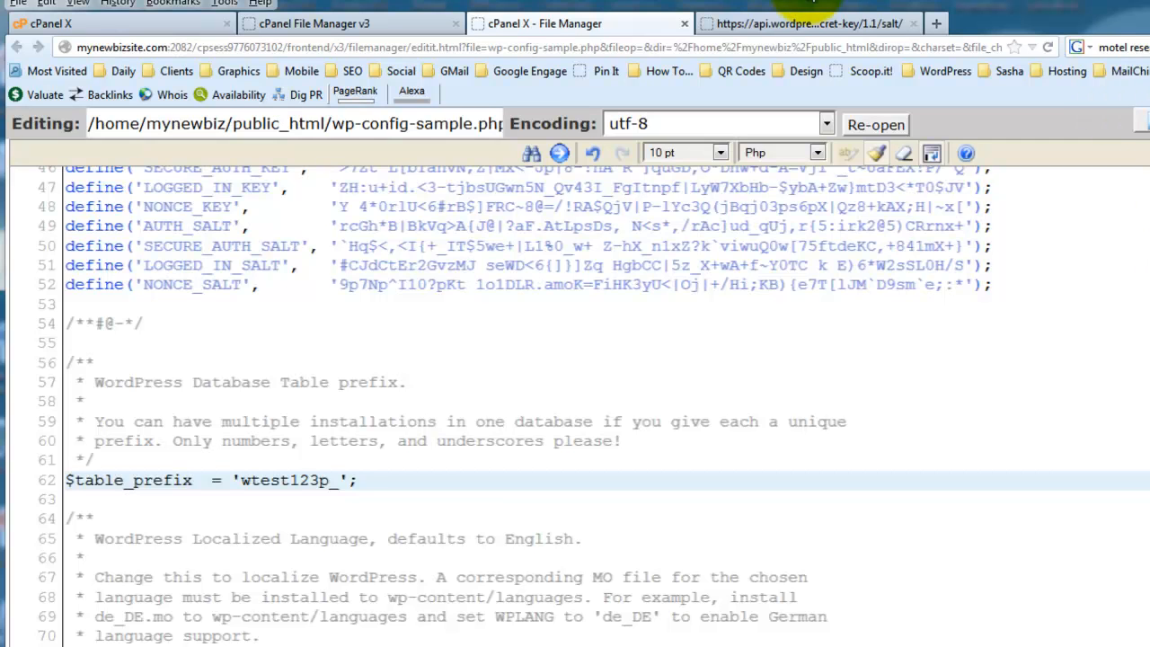
left_click(685, 24)
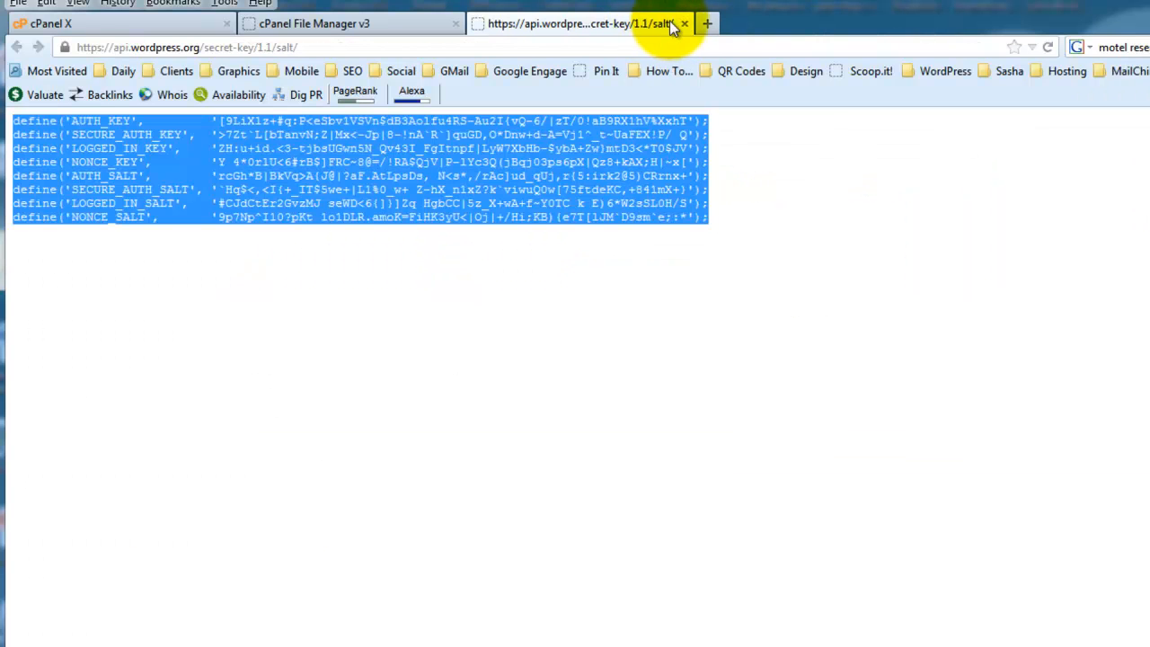
left_click(685, 23)
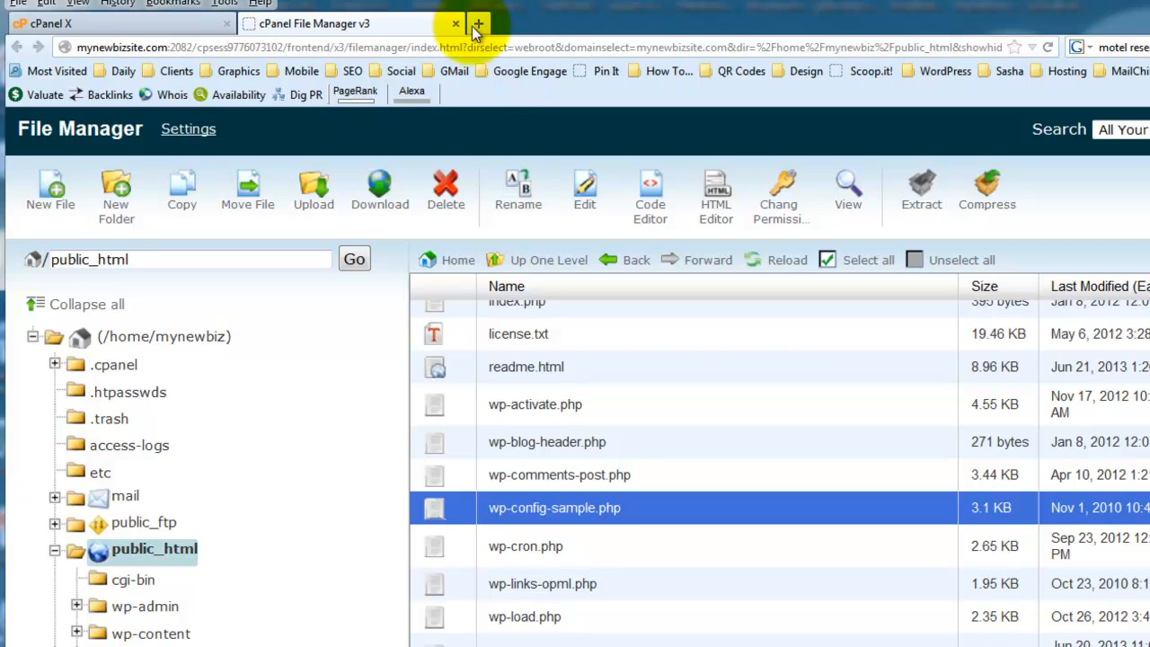
Reload the public_html folder listing and rename wp-config-sample.php to wp-config.php
left_click(104, 553)
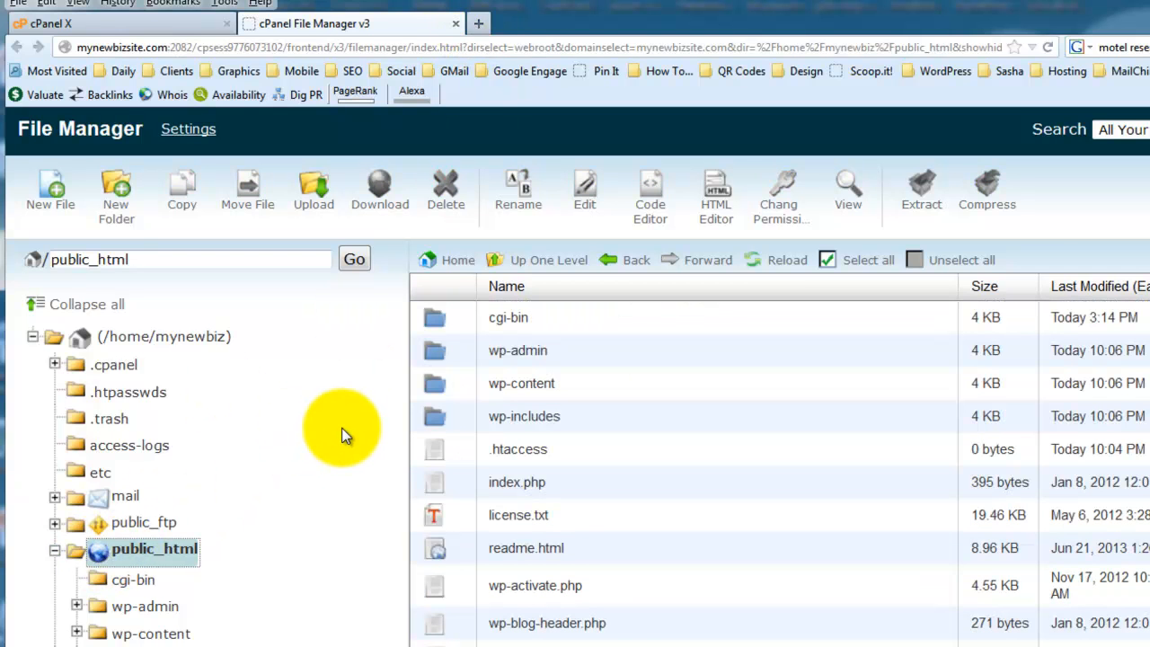
scroll(773, 489, "down", 1)
scroll(774, 489, "down", 3)
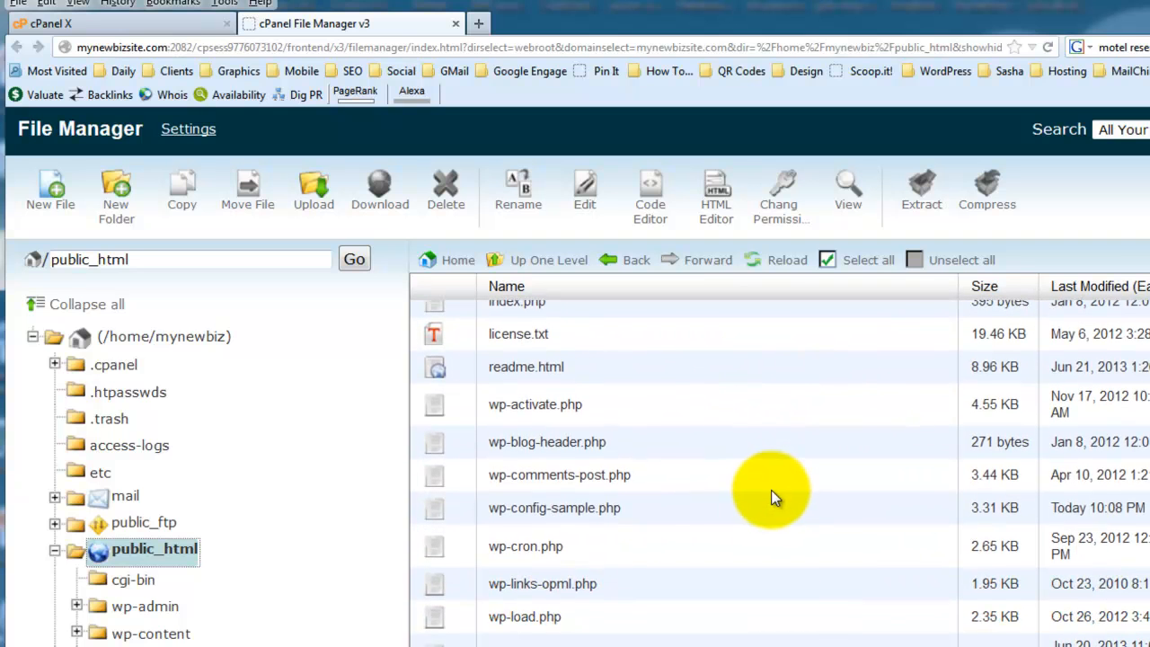
left_click(520, 509)
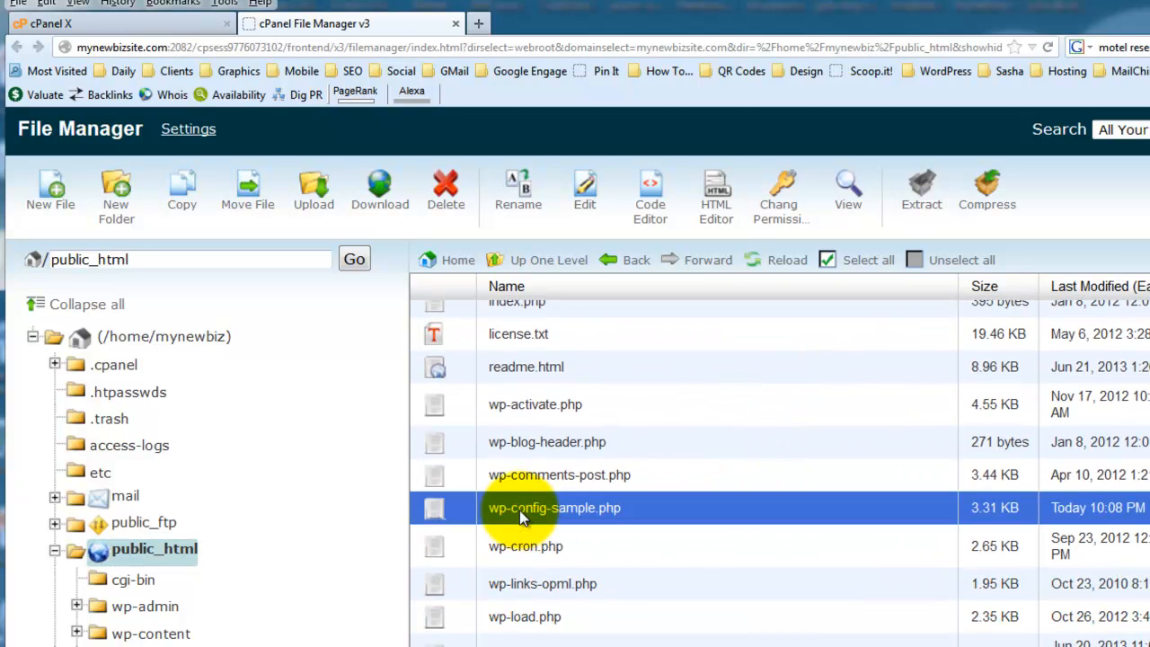
left_click(521, 199)
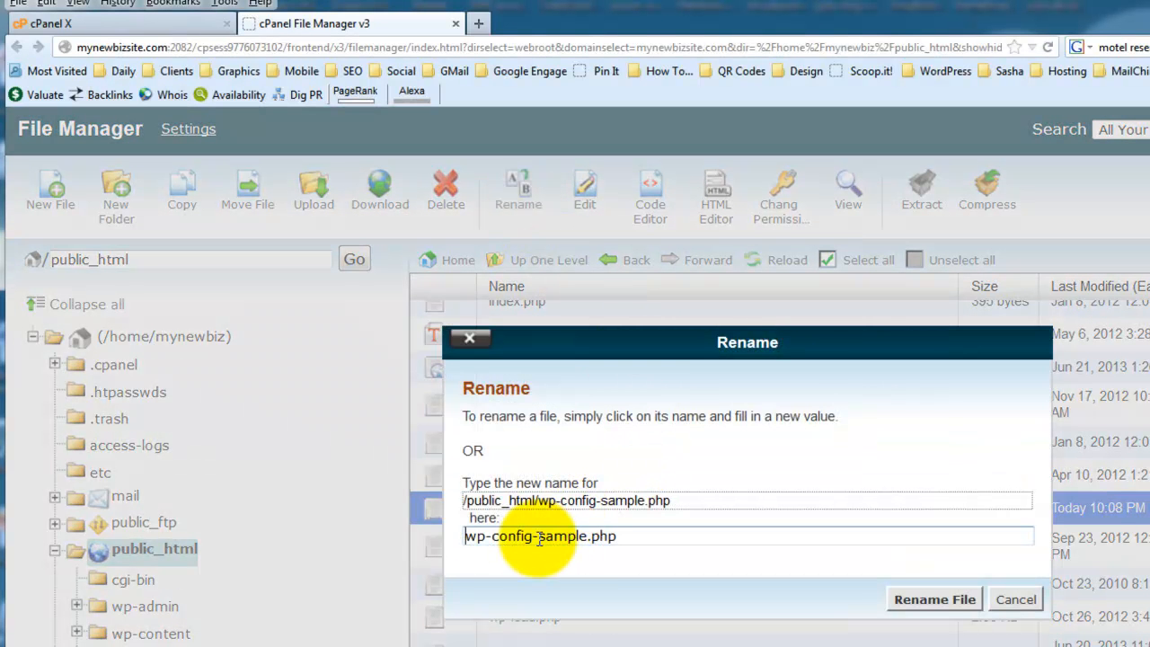
left_click_drag(547, 536, 577, 537)
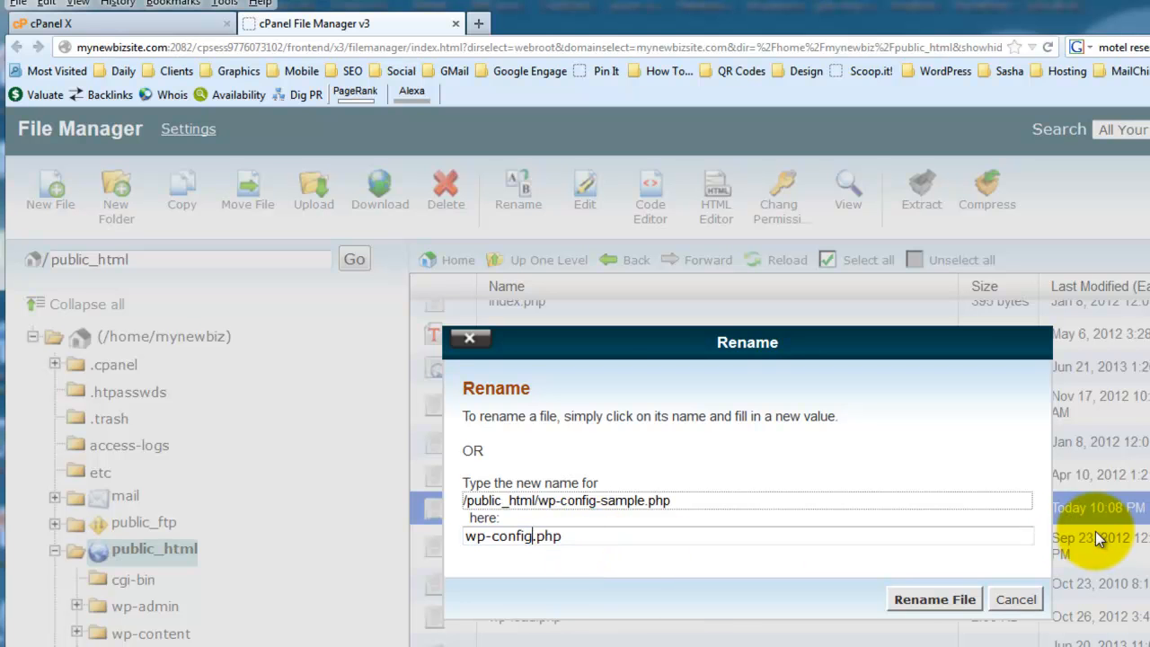
left_click(935, 600)
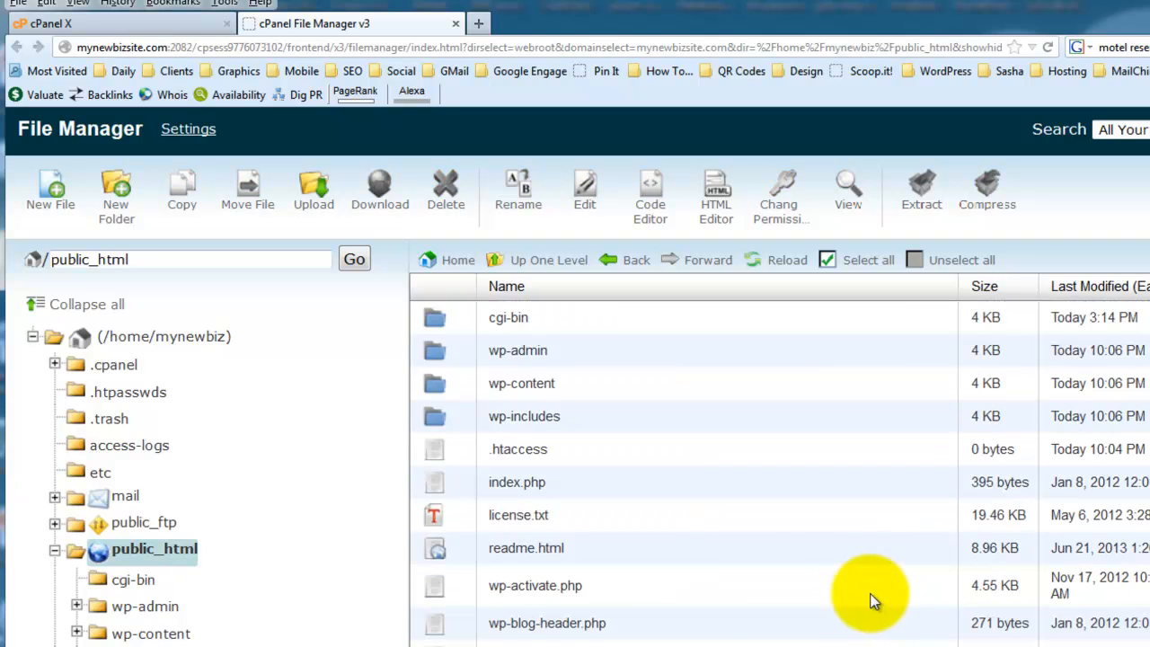
Close the File Manager and cPanel pages, leaving only a blank browser page open
left_click(457, 25)
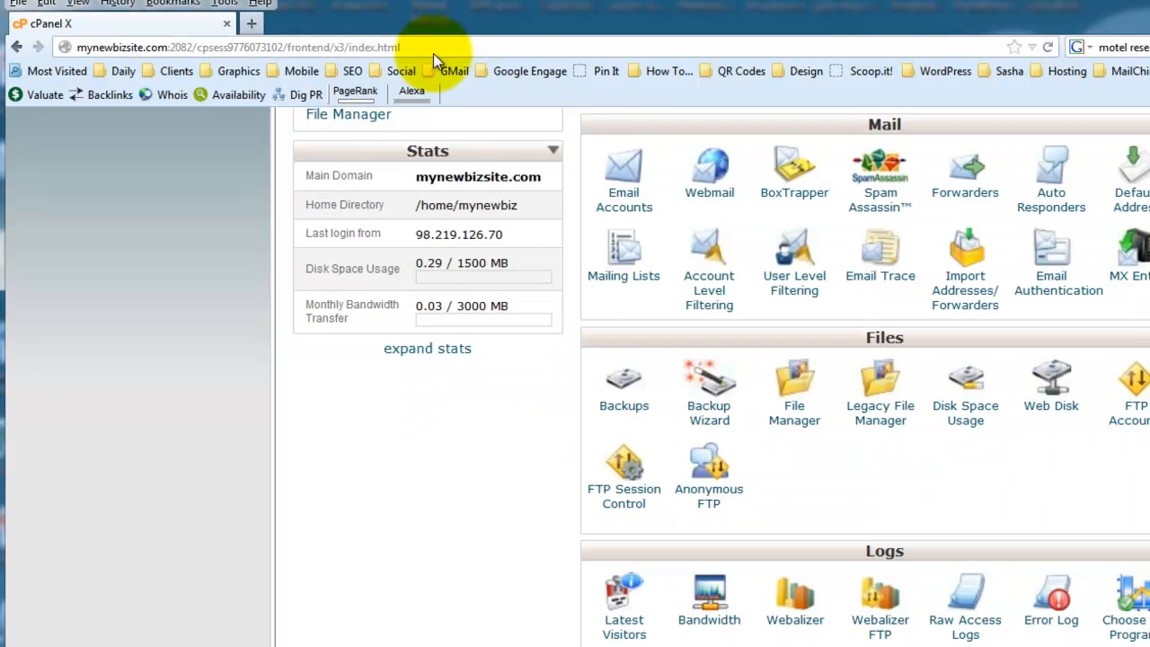
left_click(249, 23)
left_click(228, 25)
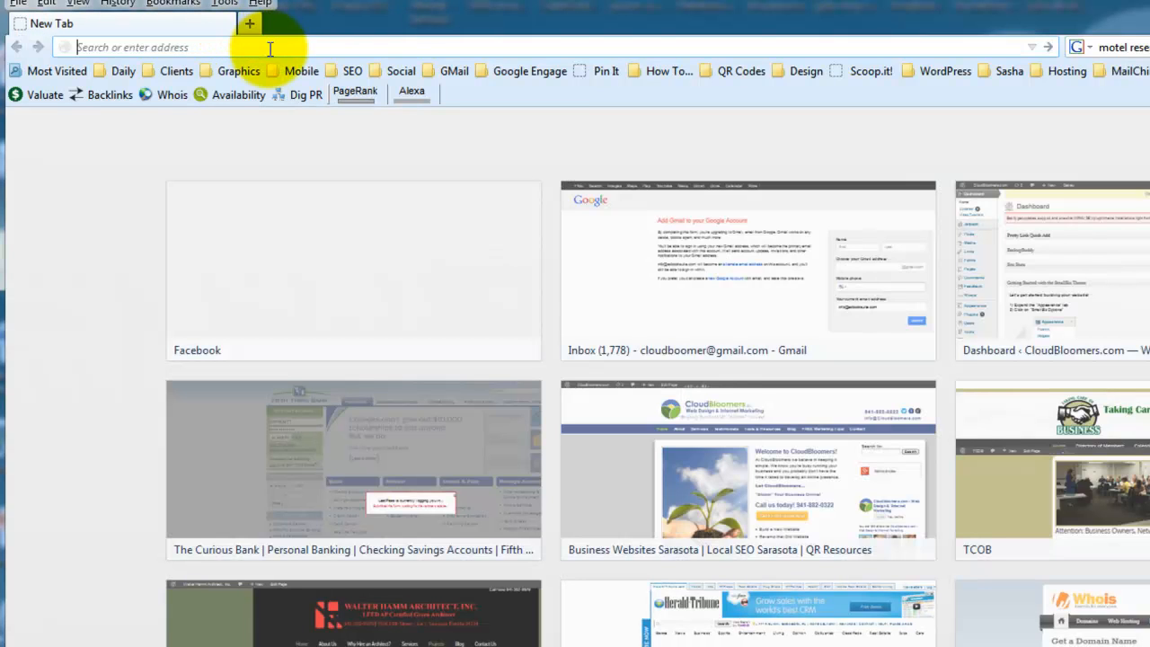
Open mynewbizsite.com/wp-admin to start the WordPress installation form
type("n")
key("BackSpace")
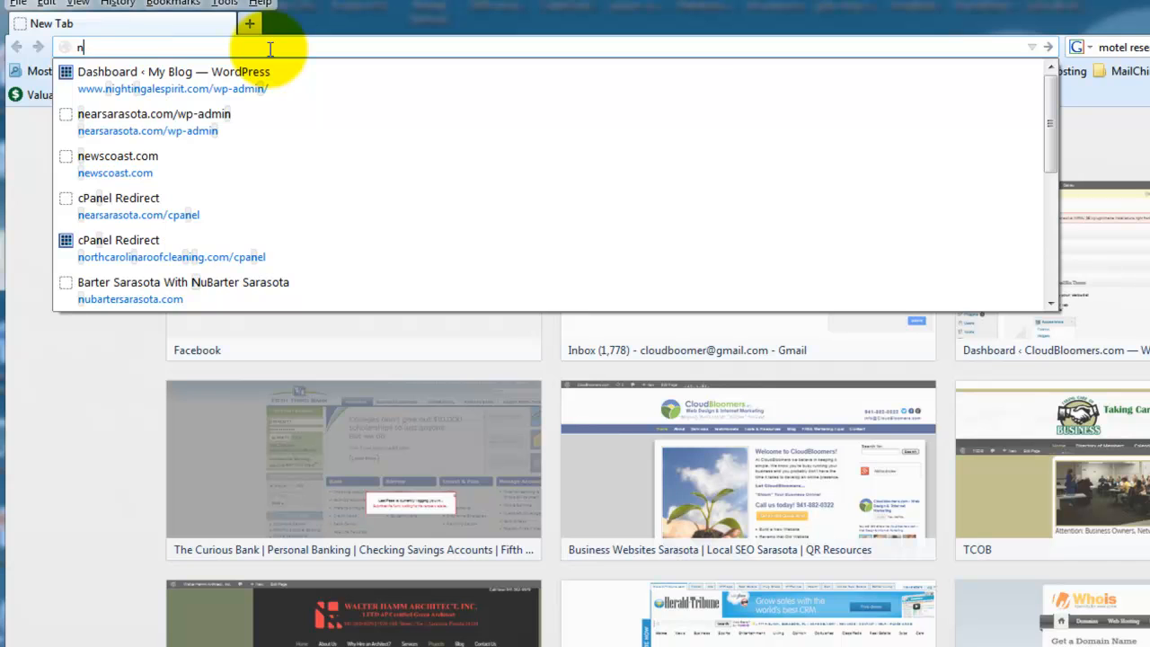
key("BackSpace")
type("mynew")
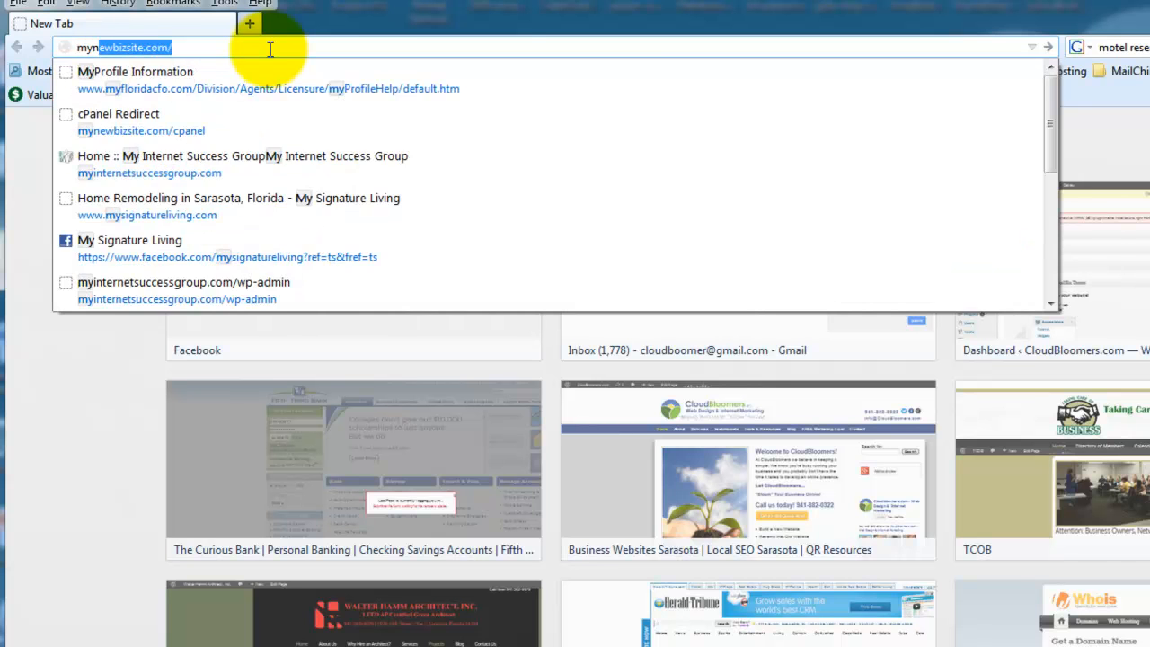
key("Right")
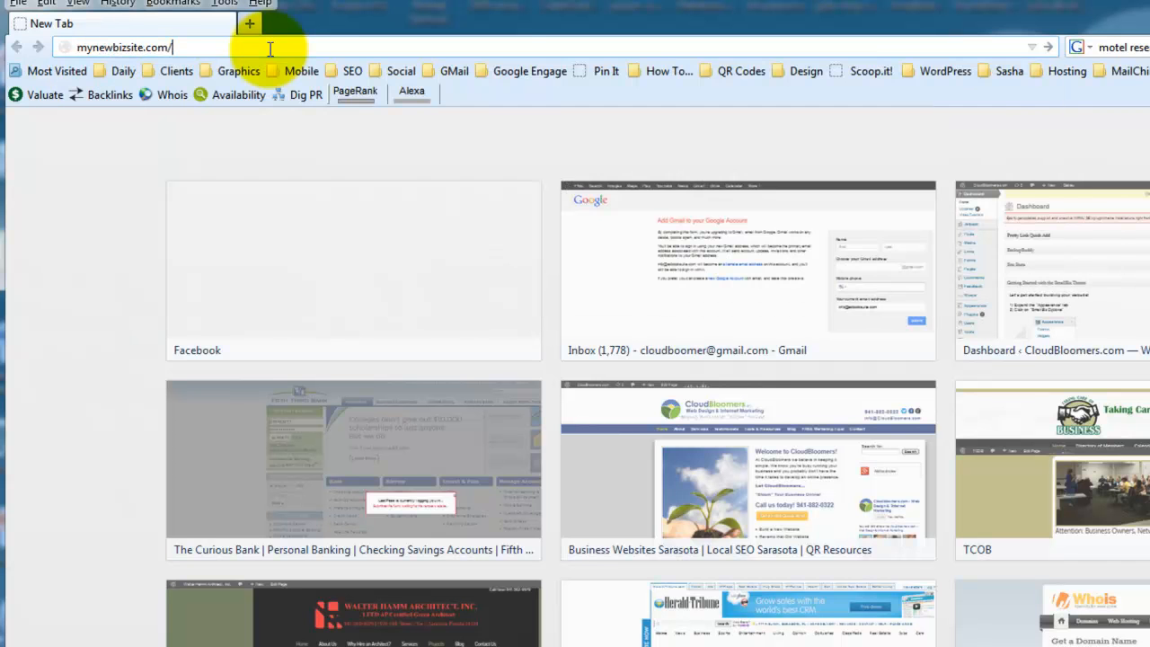
type("w")
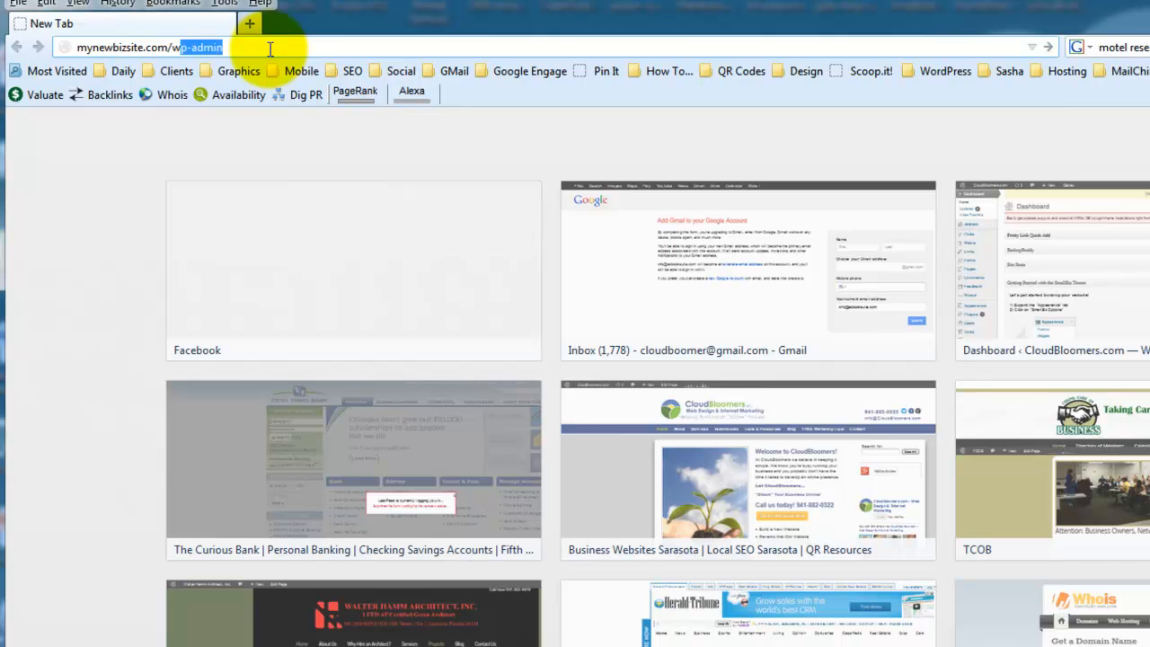
key("Return")
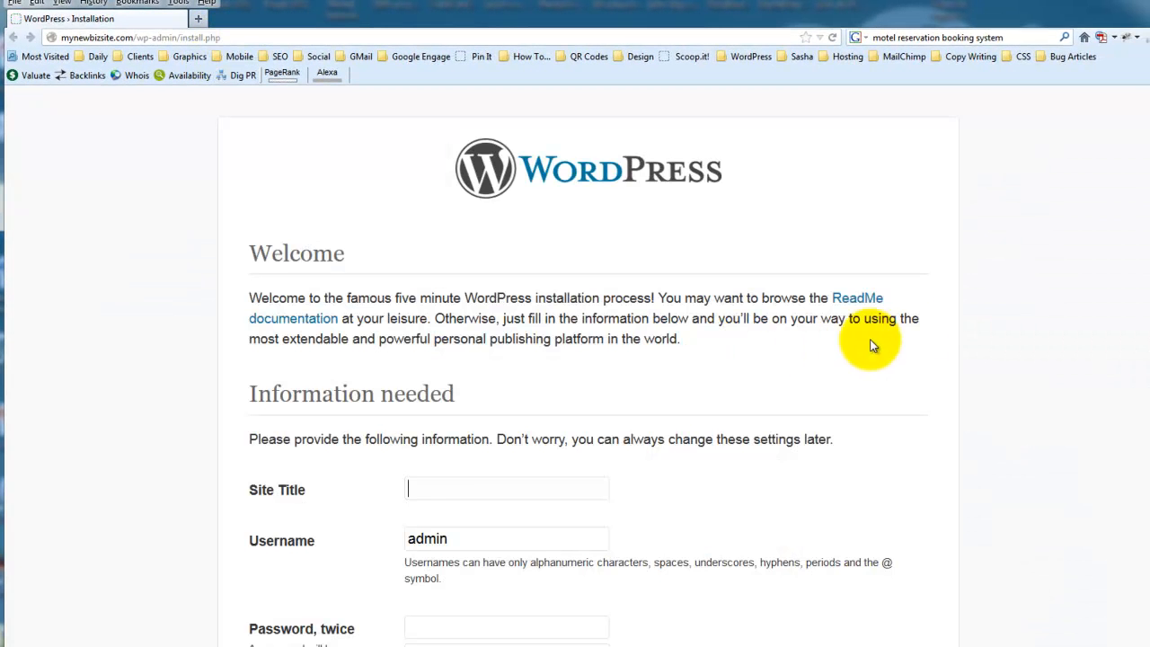
Enter My New Biz Site as the site title in the WordPress installation form
scroll(980, 296, "down", 2)
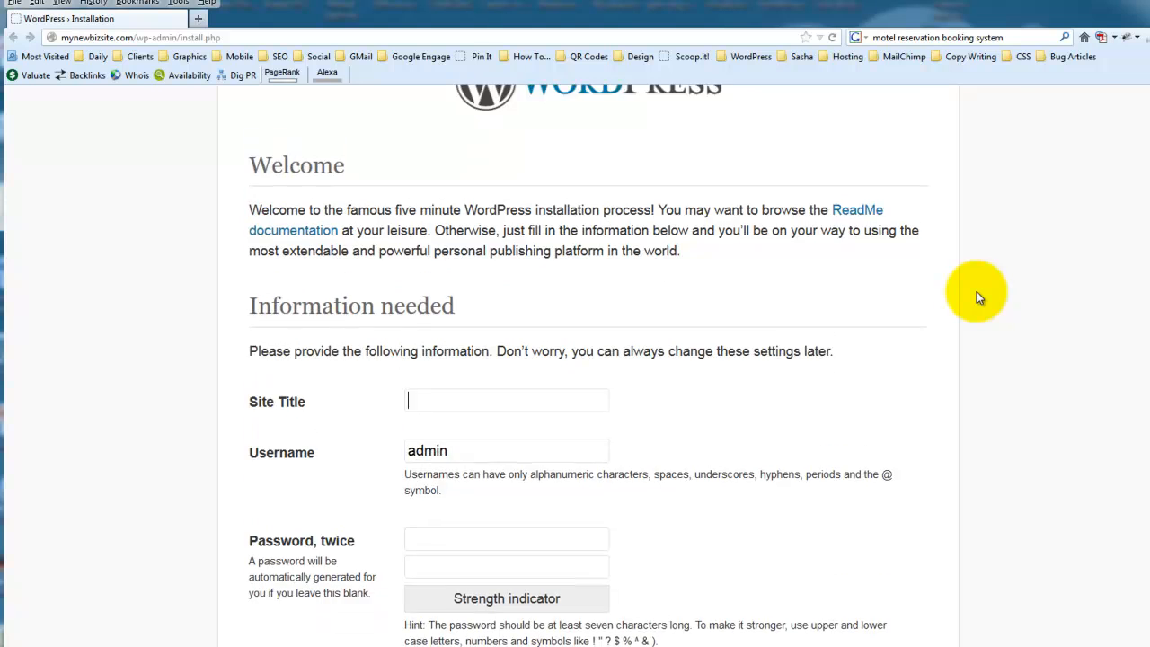
scroll(989, 287, "up", 2)
key("ctrl+minus")
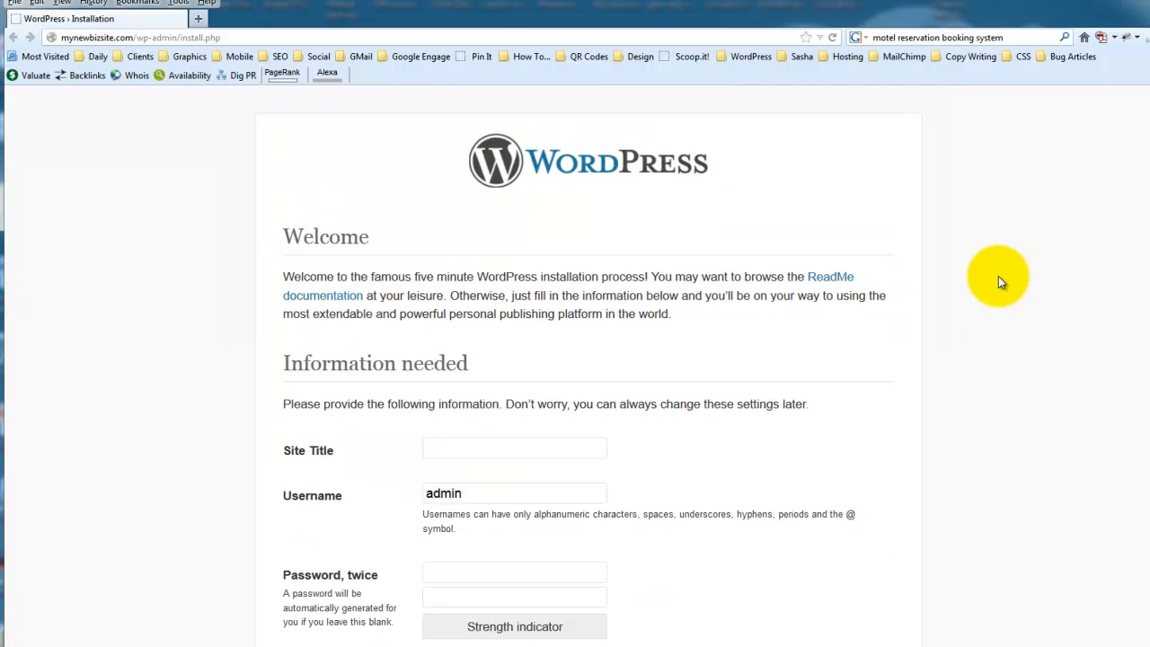
scroll(1002, 295, "down", 4)
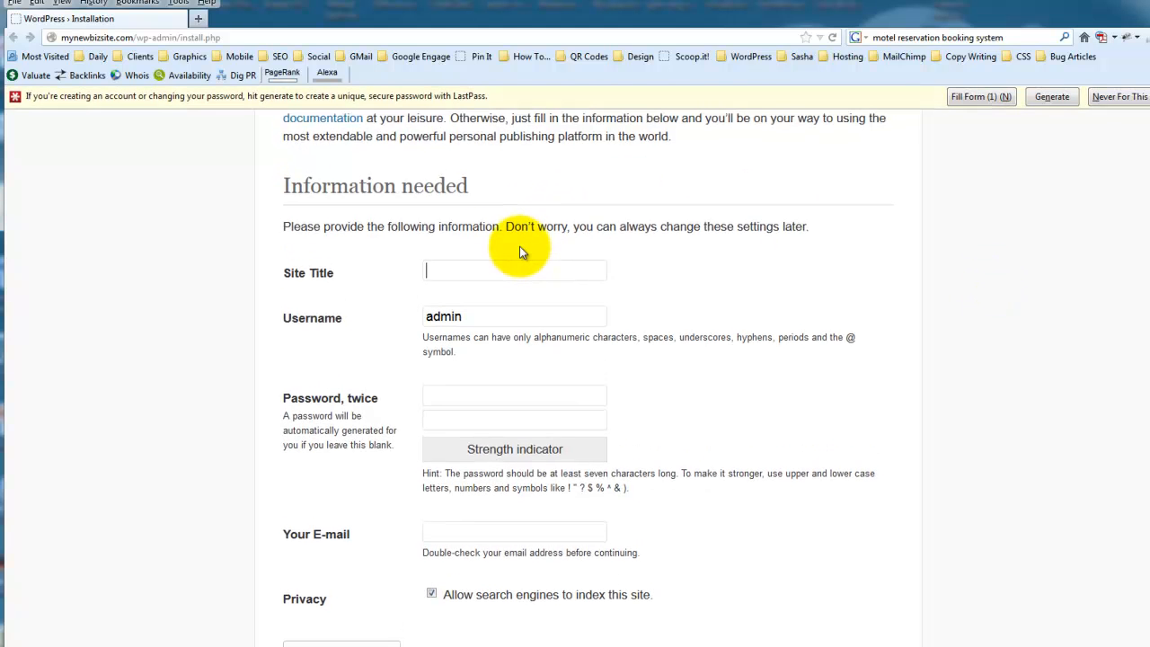
type("My New Biz Site")
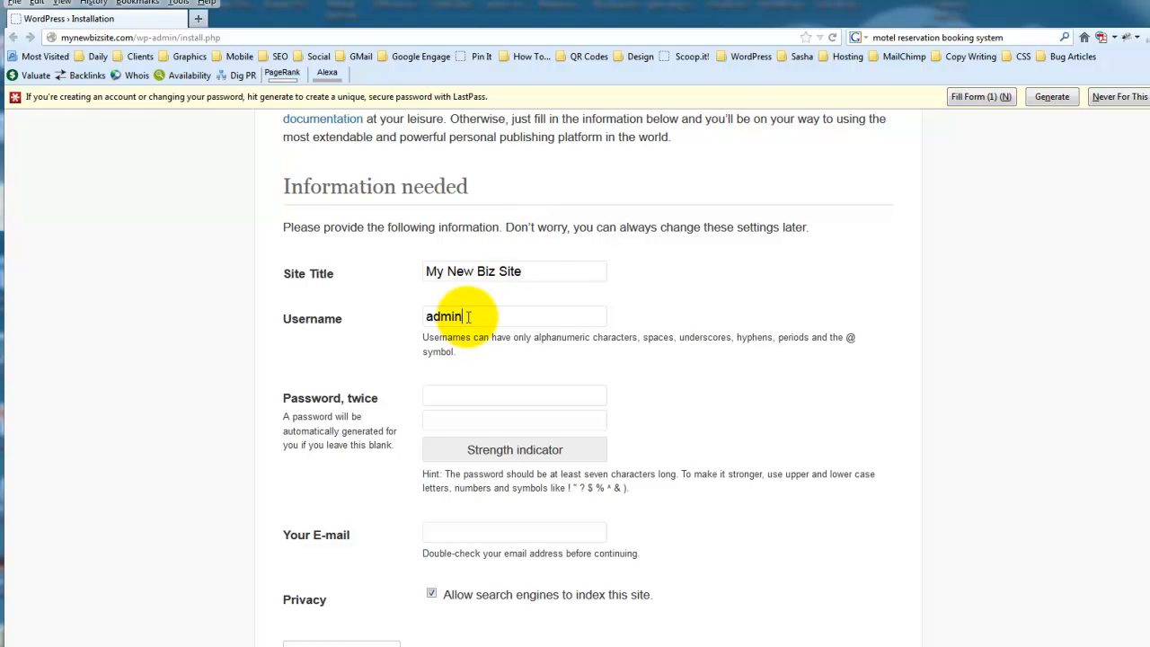
Replace the admin username with a custom one made of "Demo-" followed by the administrator's first name
left_click_drag(467, 316, 390, 318)
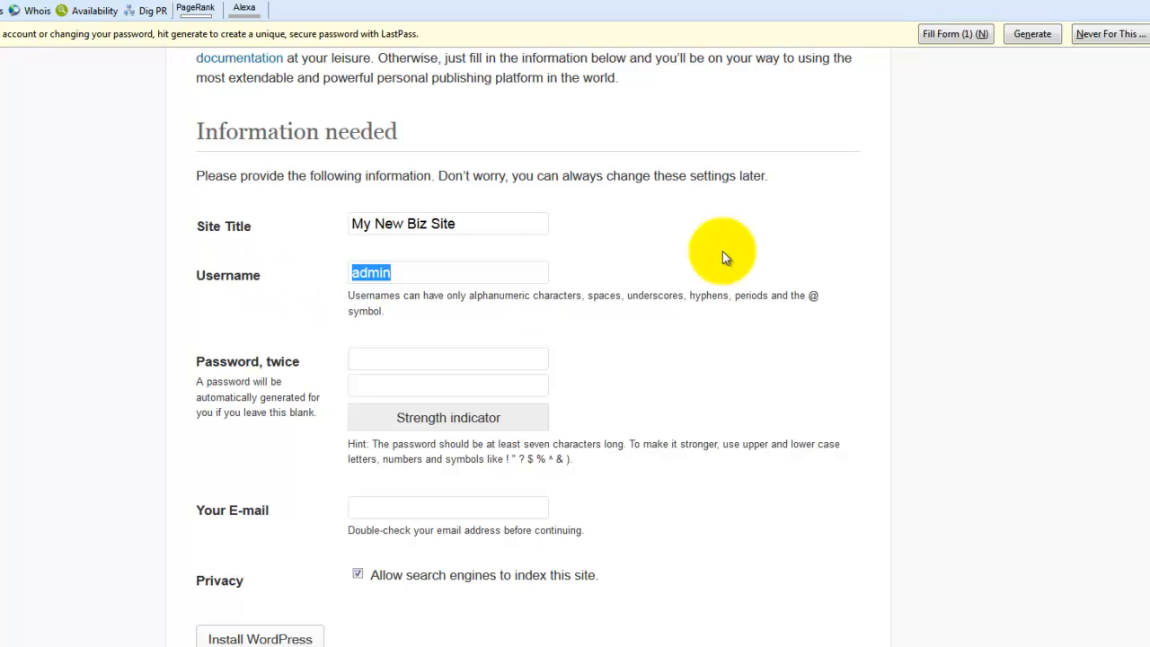
type("De")
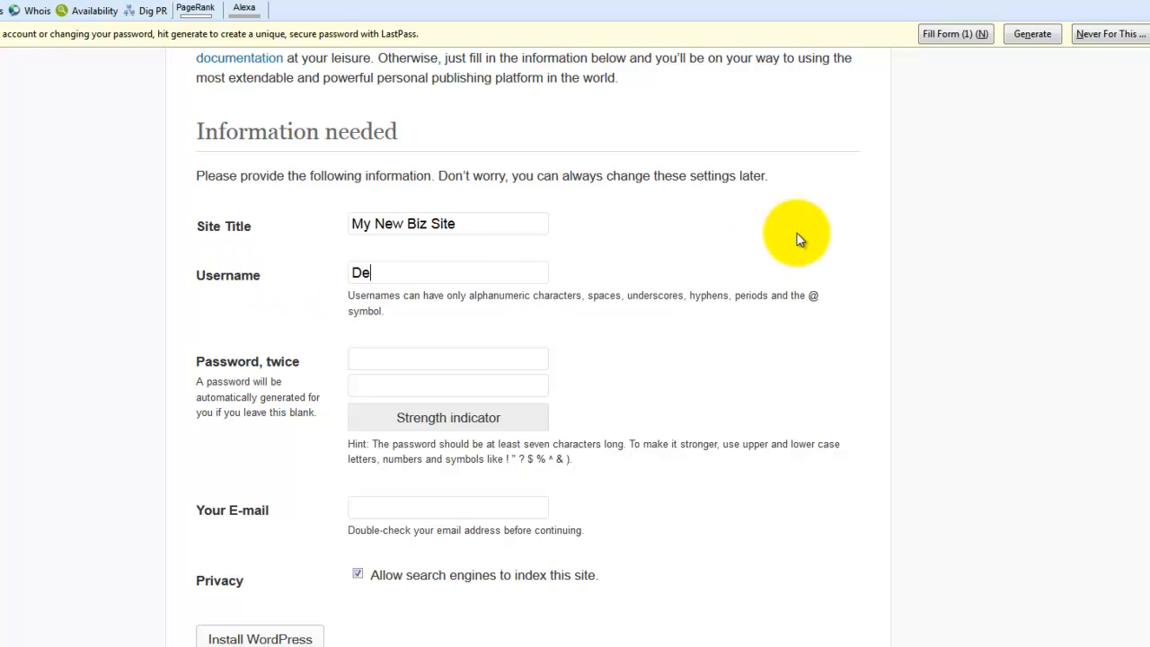
type("mo-Julie")
Generate a secure password with LastPass, copy it, and accept it for both administrator password fields
left_click(421, 359)
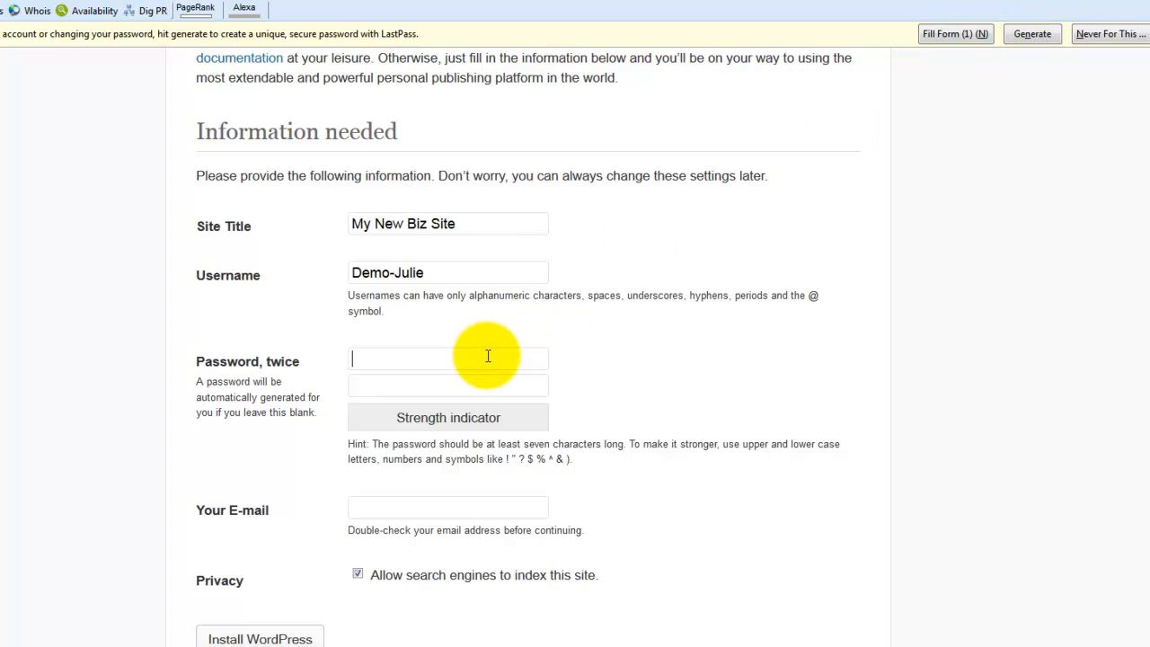
left_click(1033, 34)
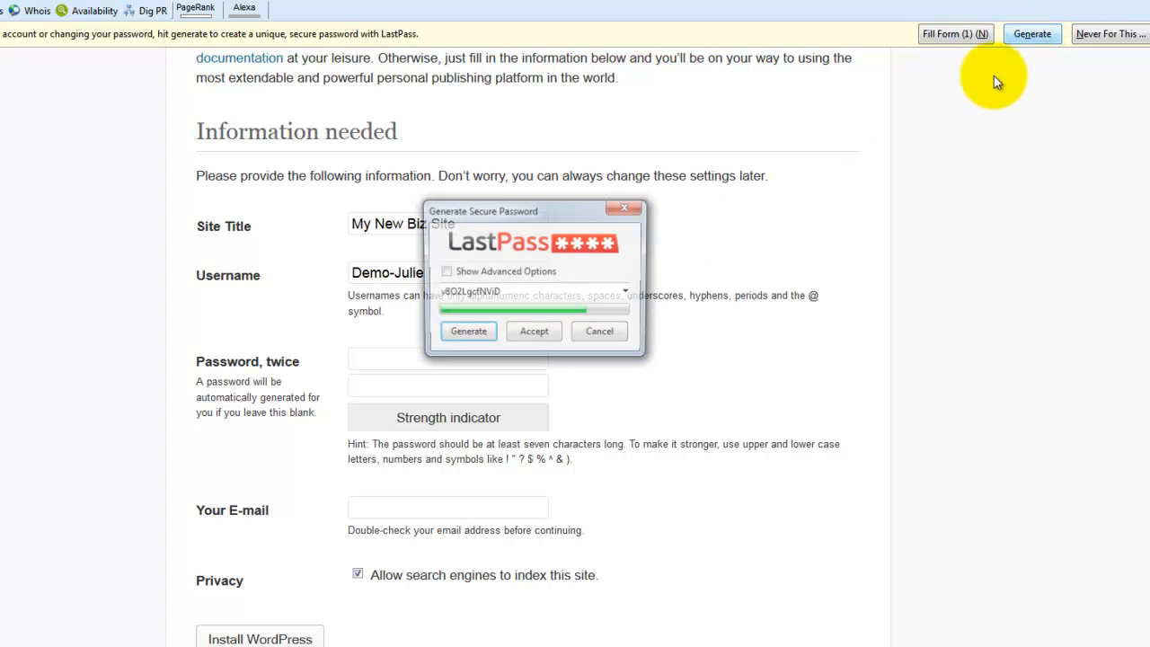
left_click_drag(499, 293, 439, 292)
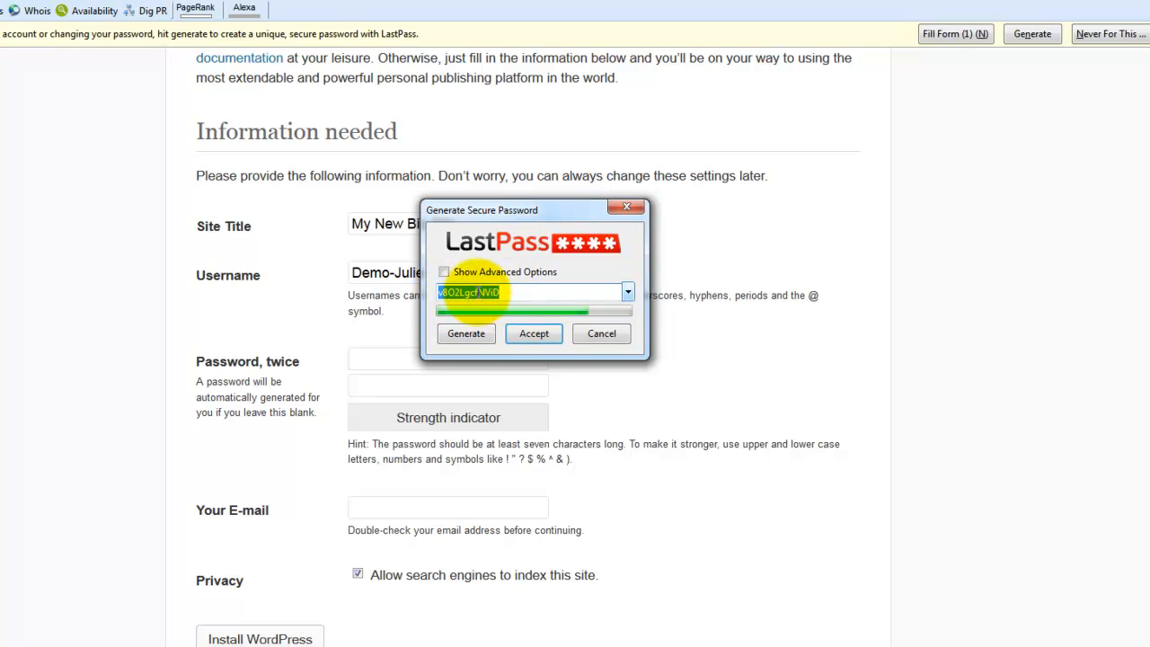
right_click(499, 297)
left_click(519, 344)
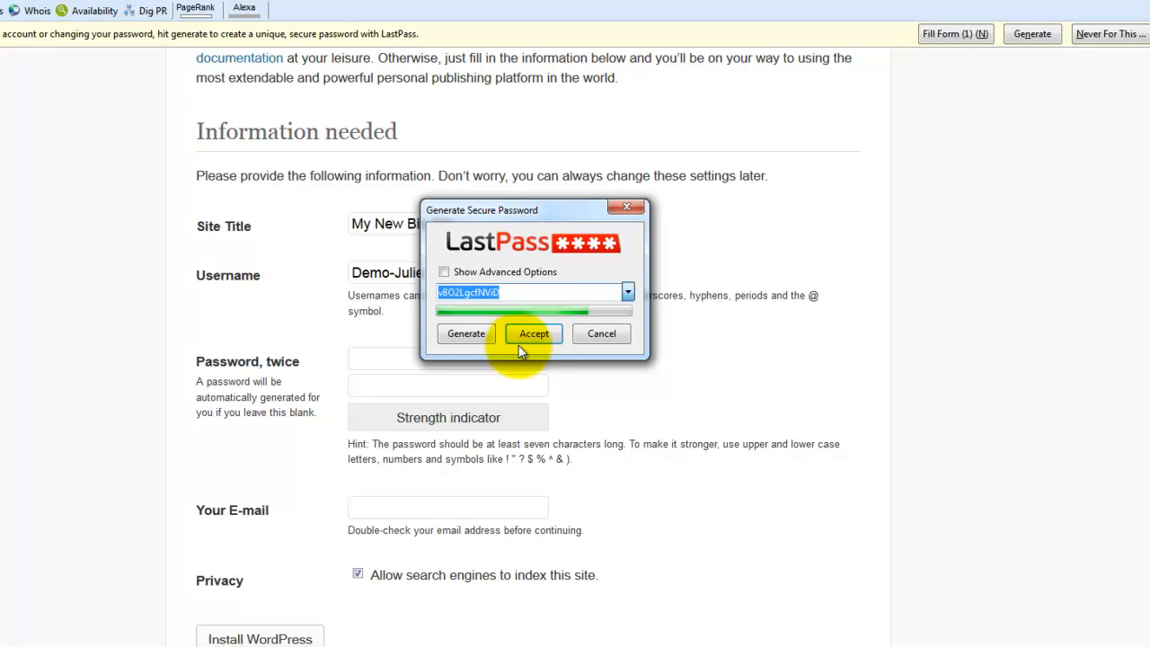
left_click(535, 335)
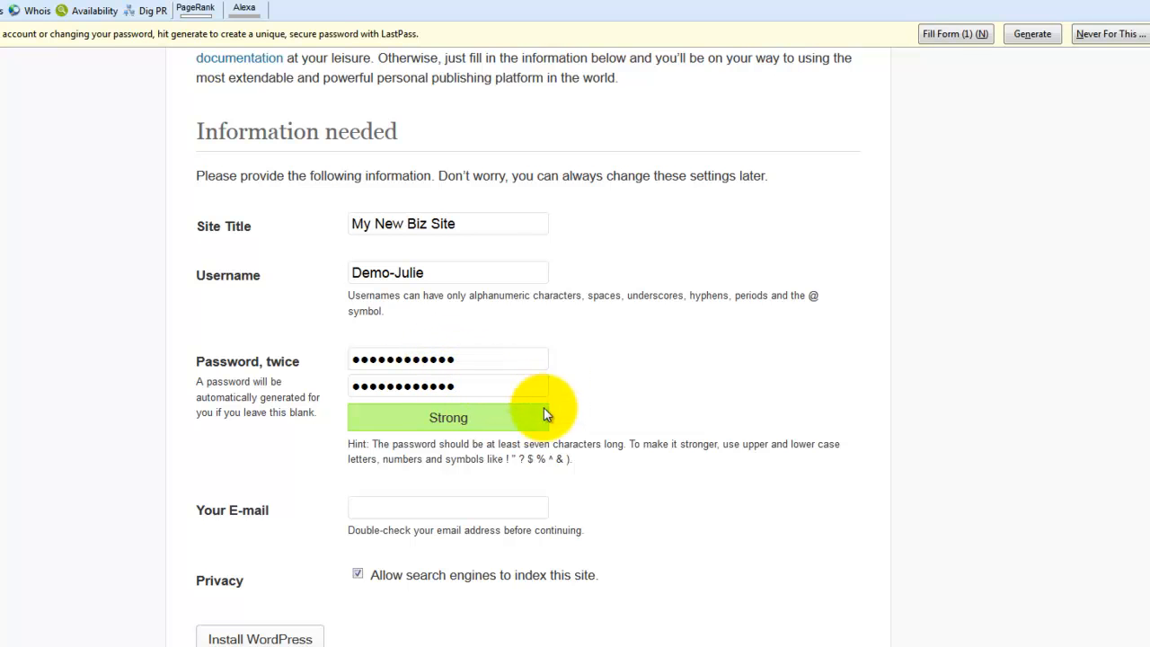
Fill in the administrator's e-mail address and disable search engine indexing of the site
scroll(626, 421, "down", 1)
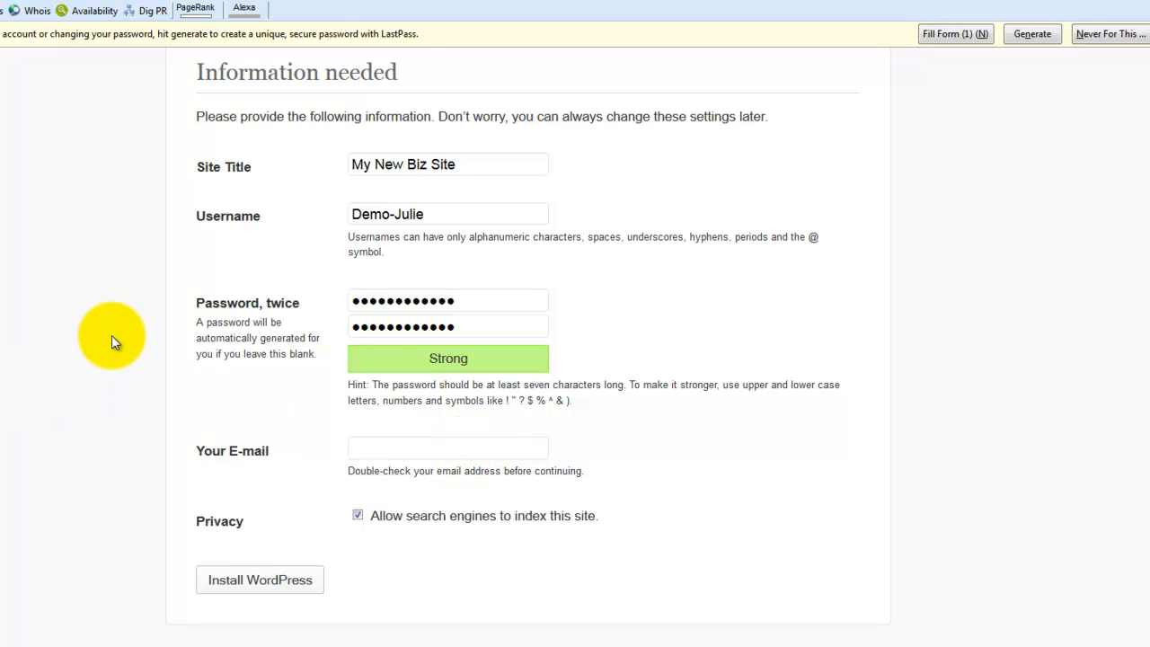
type("juli")
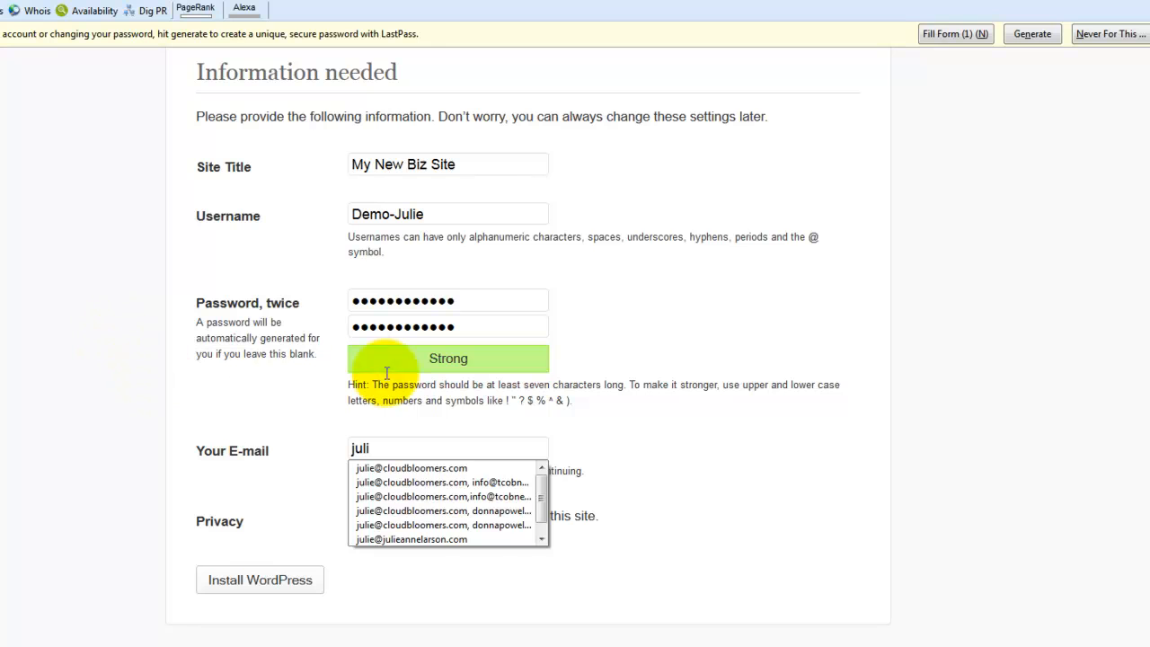
left_click(427, 471)
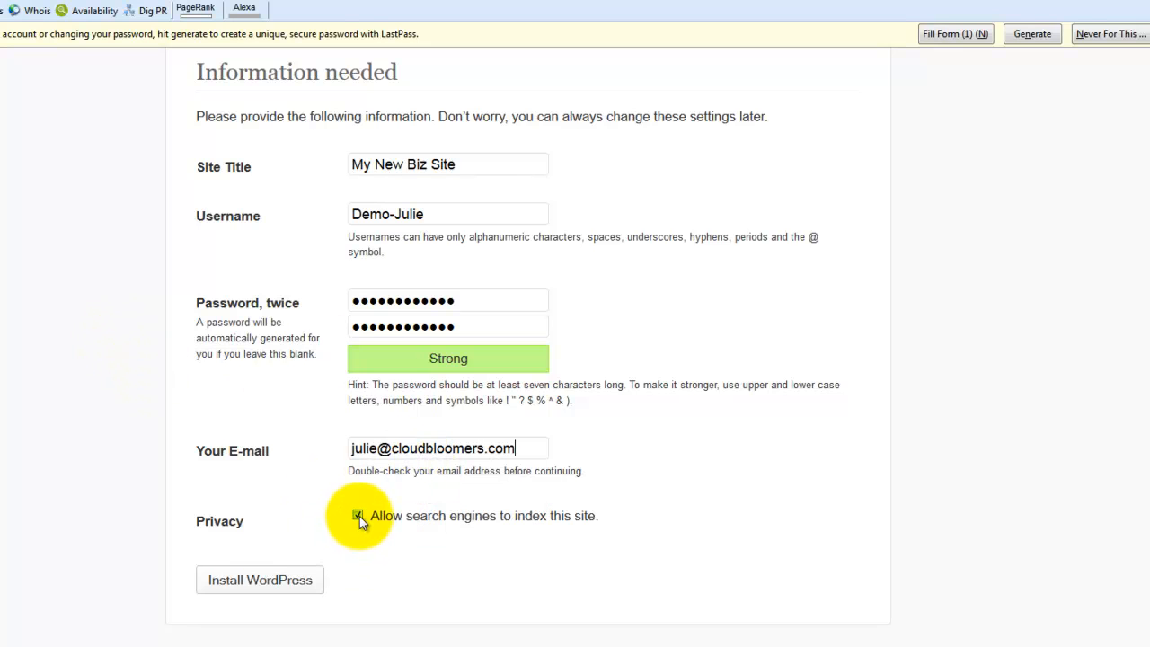
left_click(360, 516)
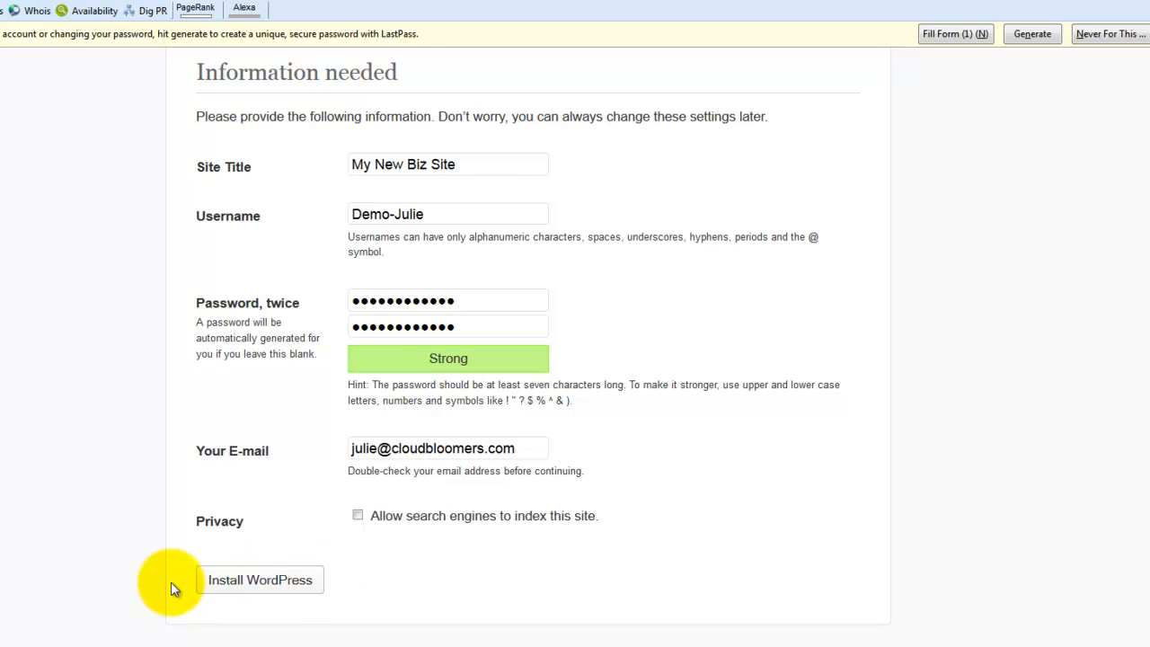
Install WordPress, dismiss the browser's offer to remember the password, and go to the login page
left_click(262, 582)
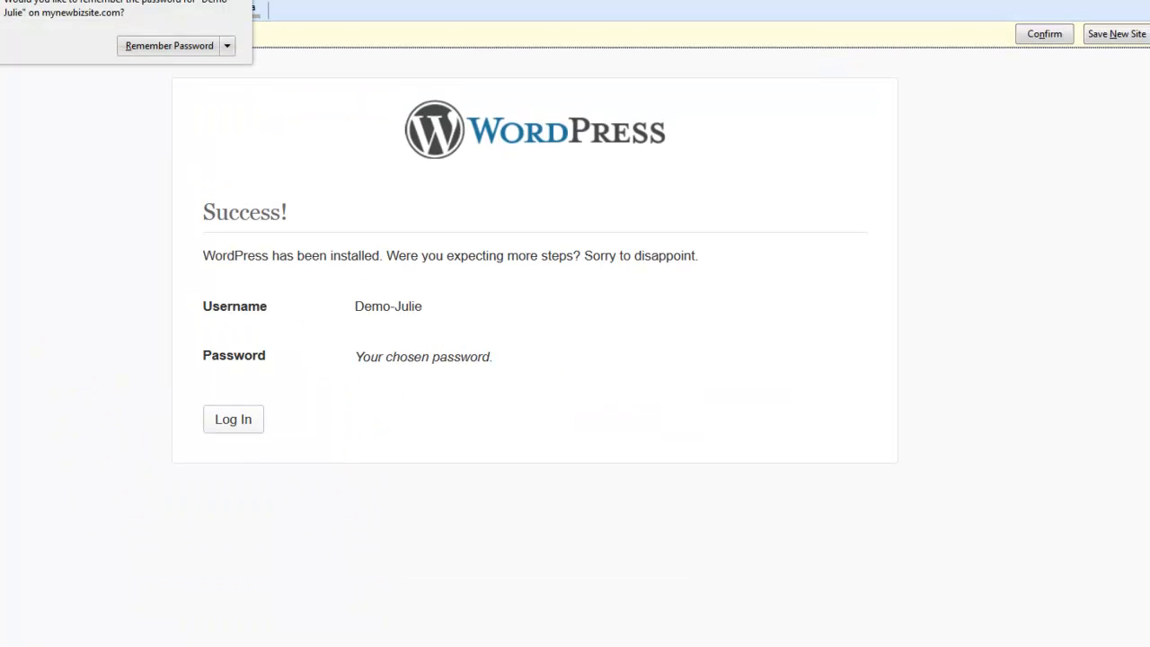
left_click(257, 6)
left_click(231, 416)
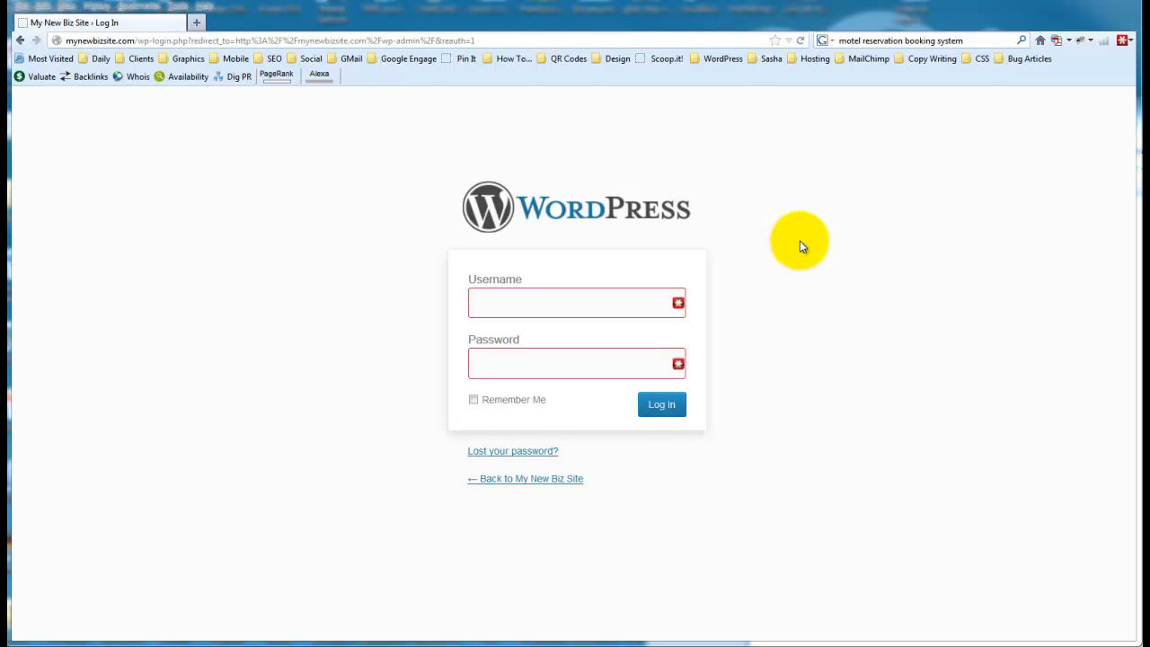
Open the mynewbizsite.com home page in a separate browser tab to view the installed site
left_click(195, 23)
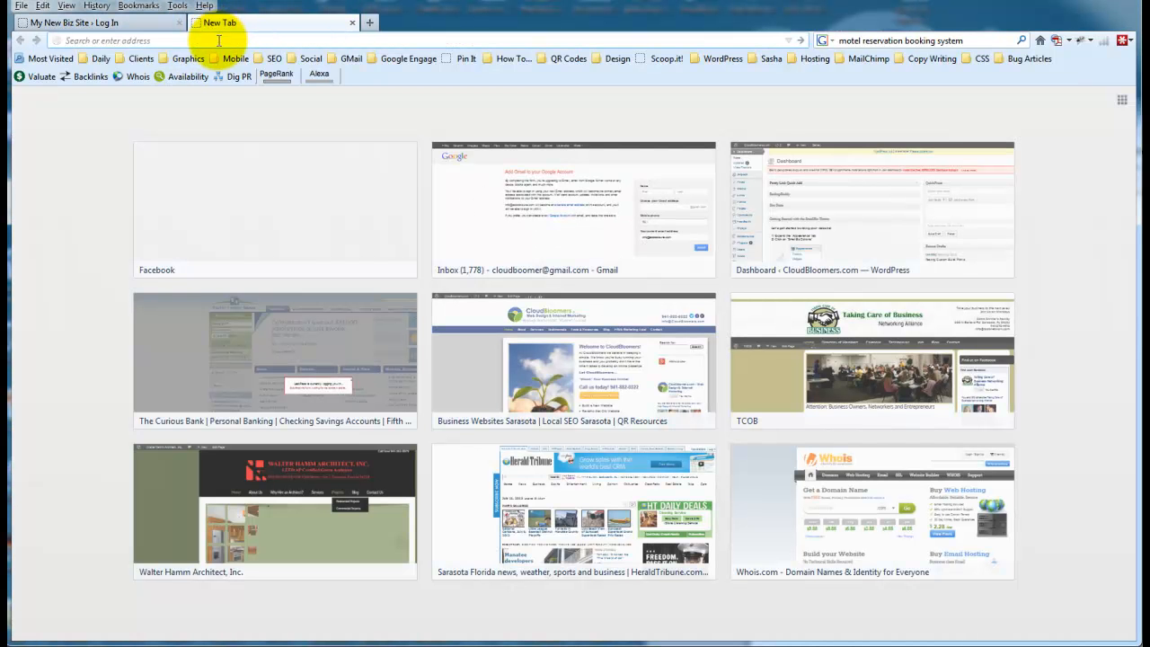
type("m")
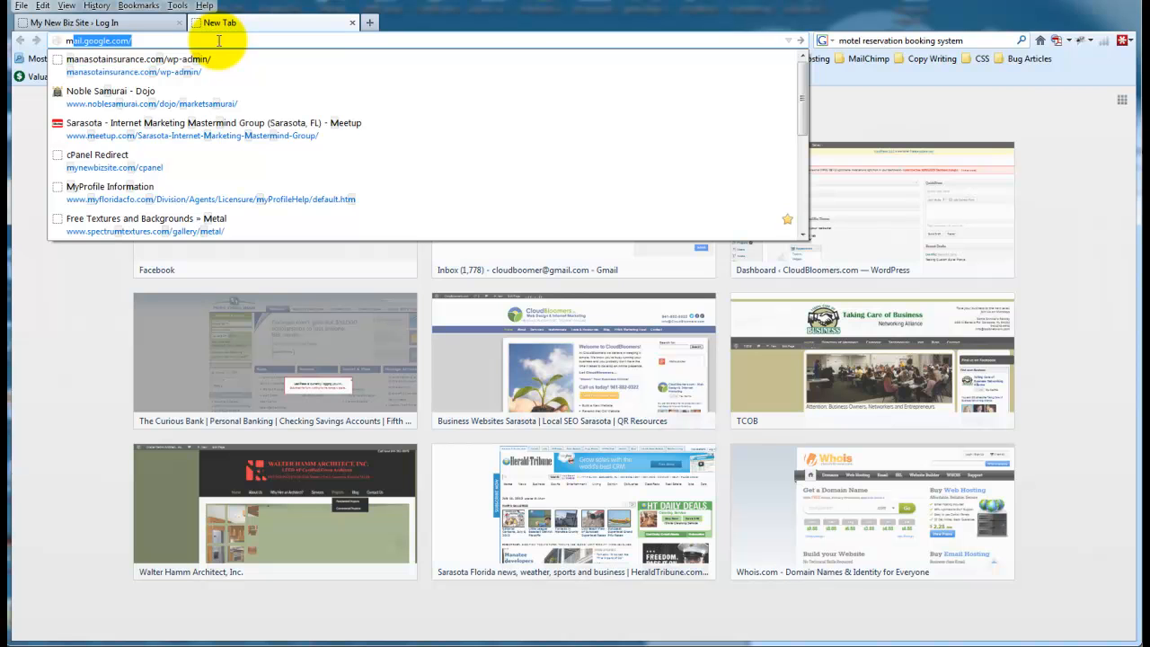
type("ynew")
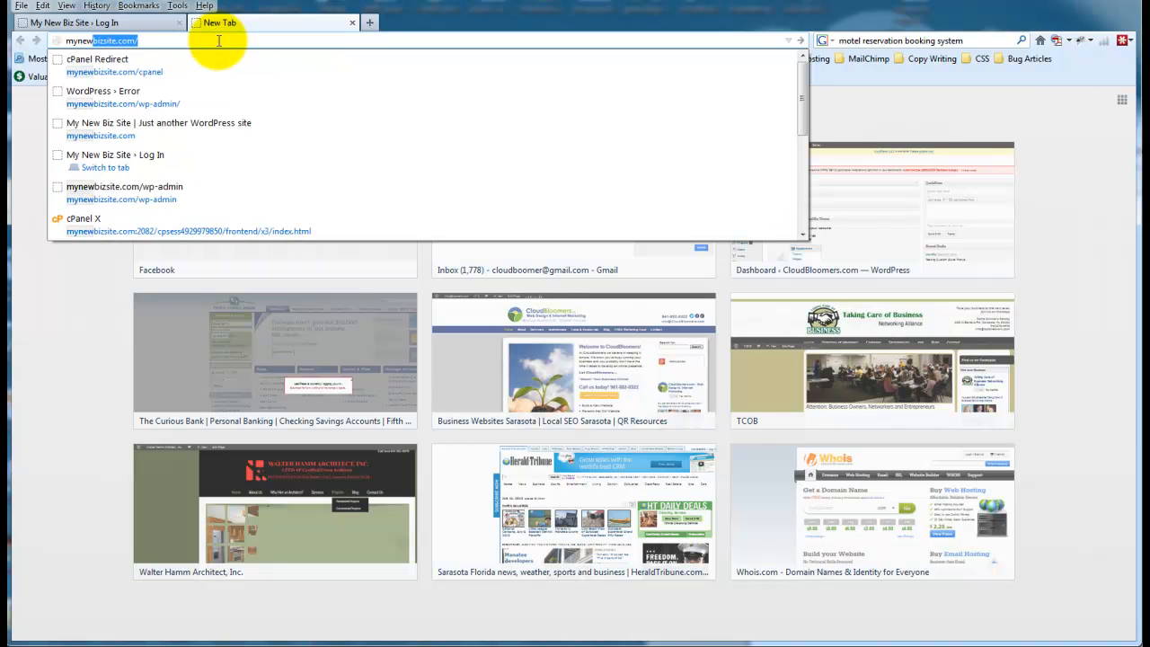
key("Return")
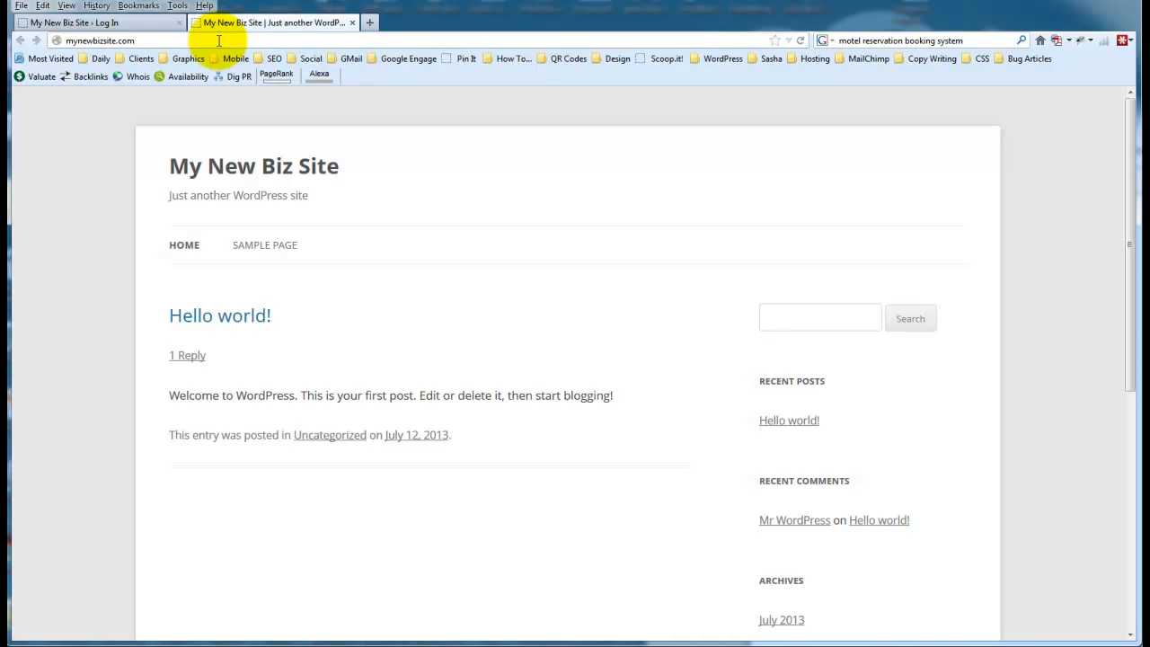